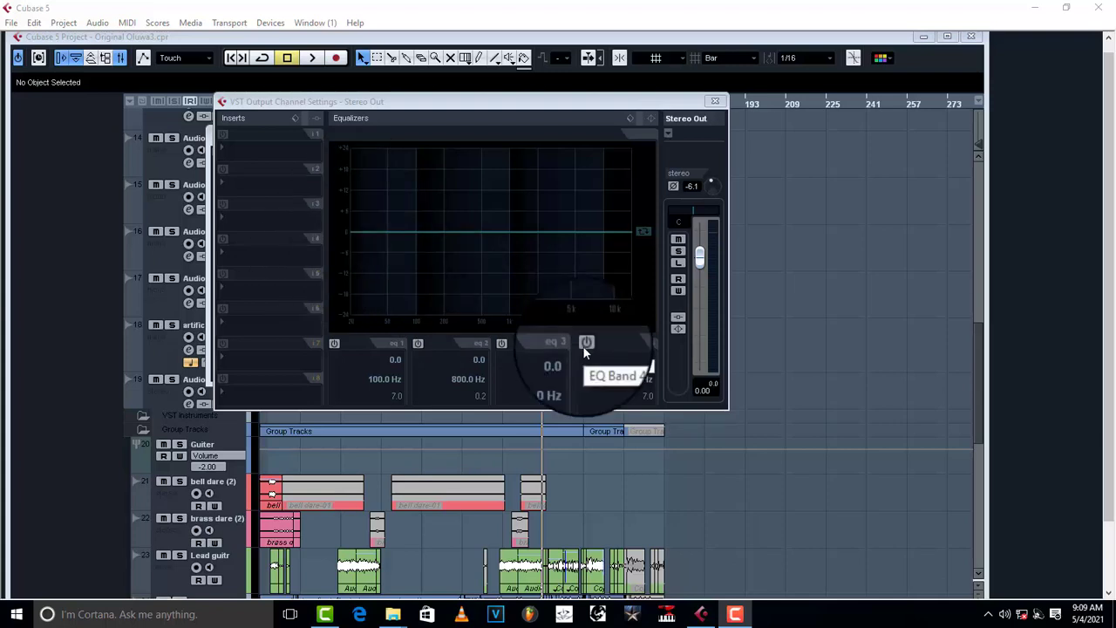
# - Show the transport panel and play the mix to hear it without any master processing, stopping playback after the passage
pyautogui.press('F2')
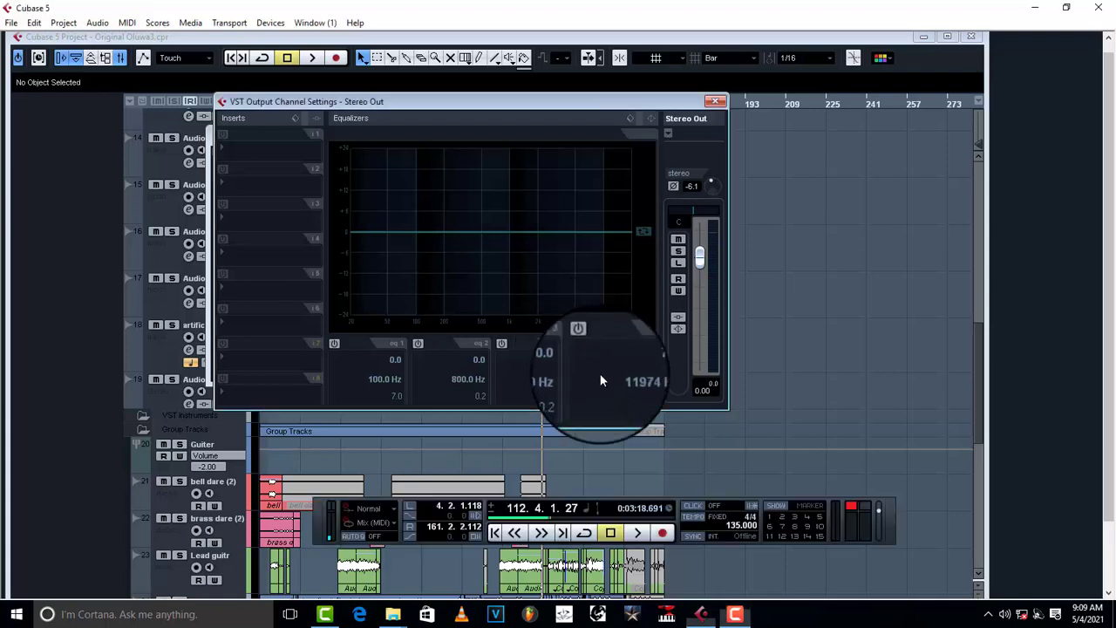
pyautogui.press('space')
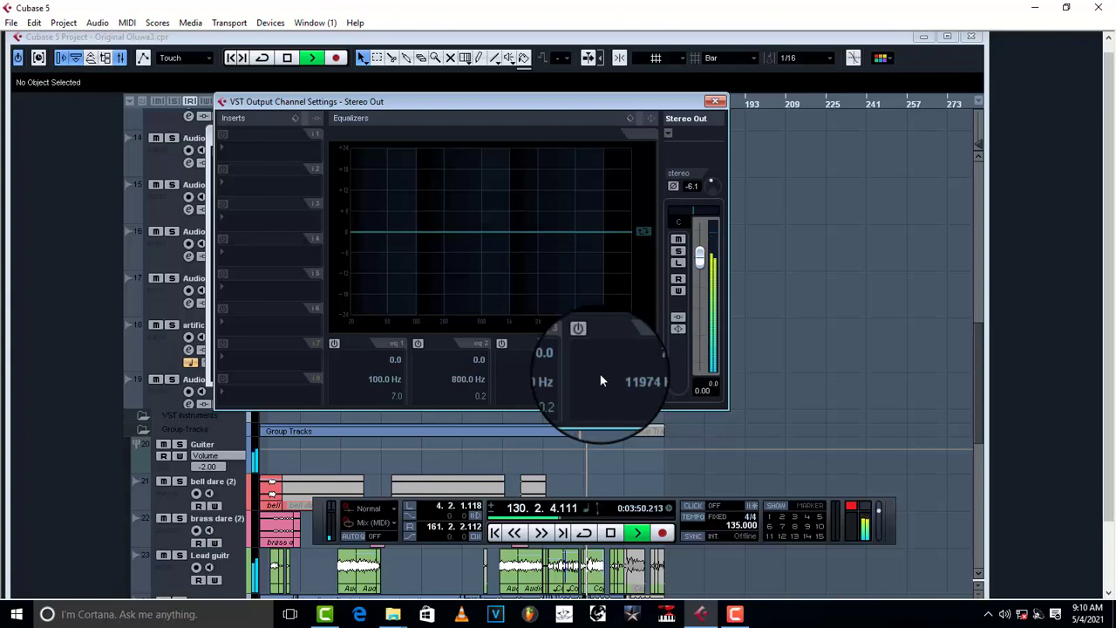
pyautogui.press('space')
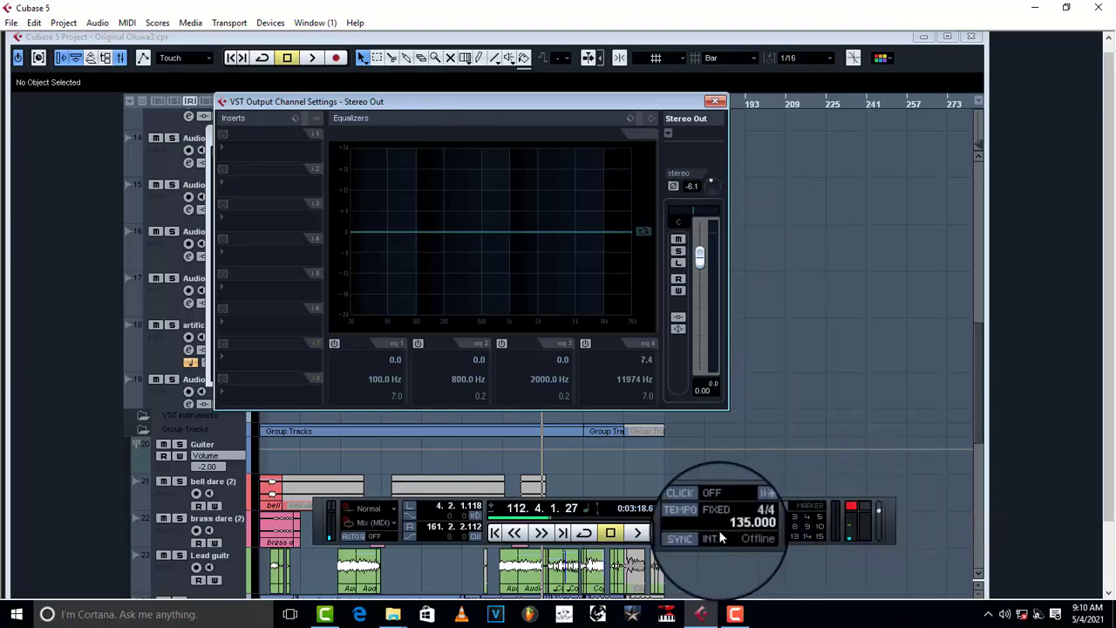
# - Load the iZotope Ozone 7 mastering plug-in into the first insert slot of the Stereo Out channel
pyautogui.click(240, 144)
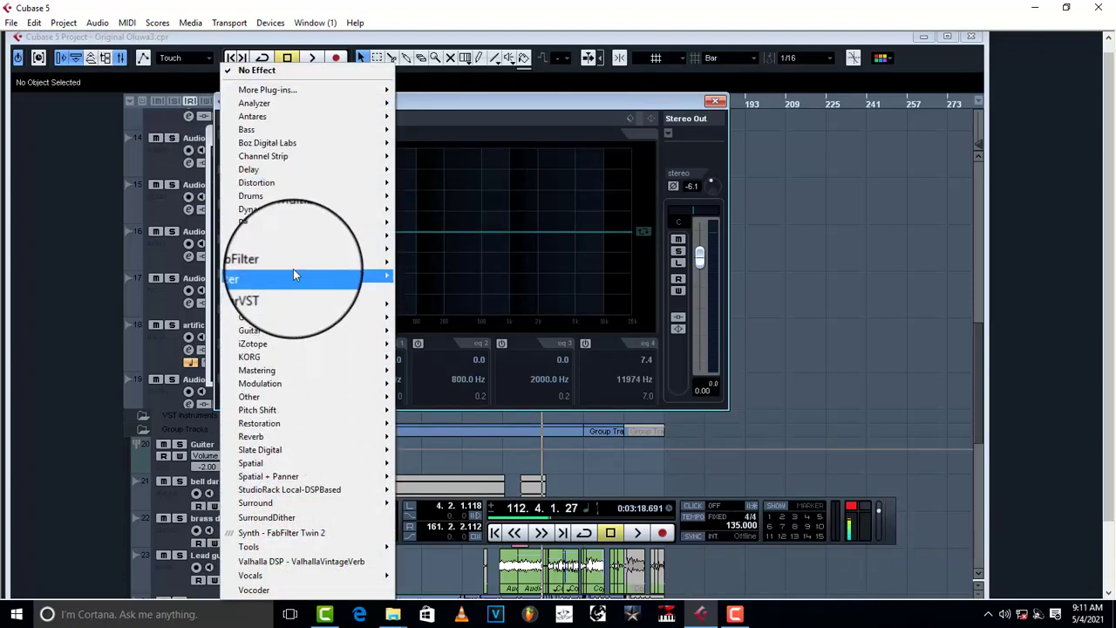
pyautogui.moveTo(349, 370)
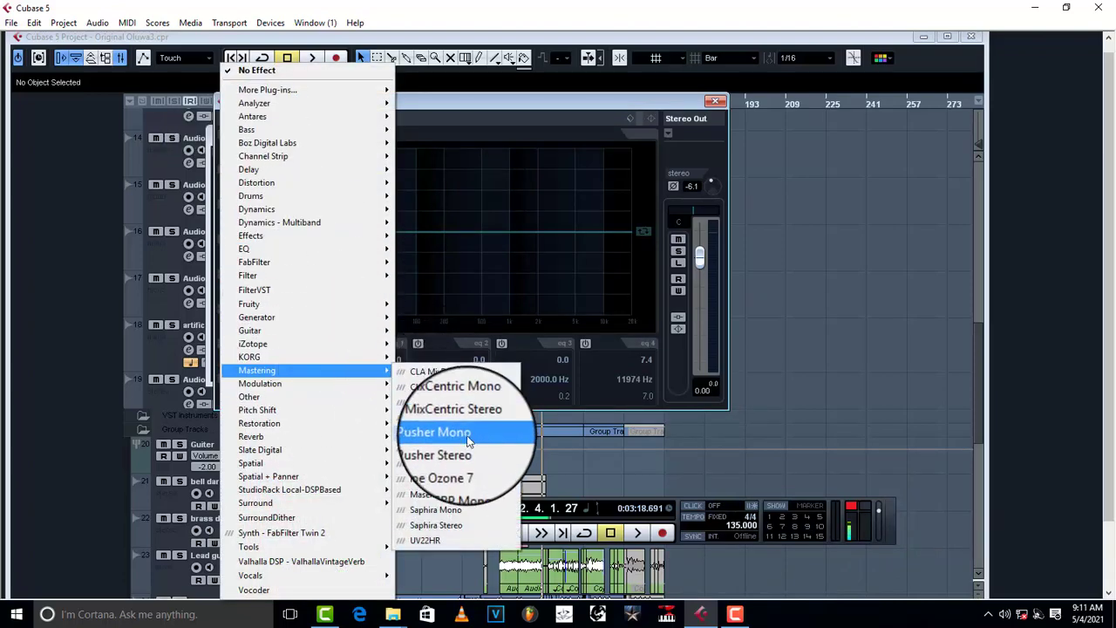
pyautogui.click(468, 463)
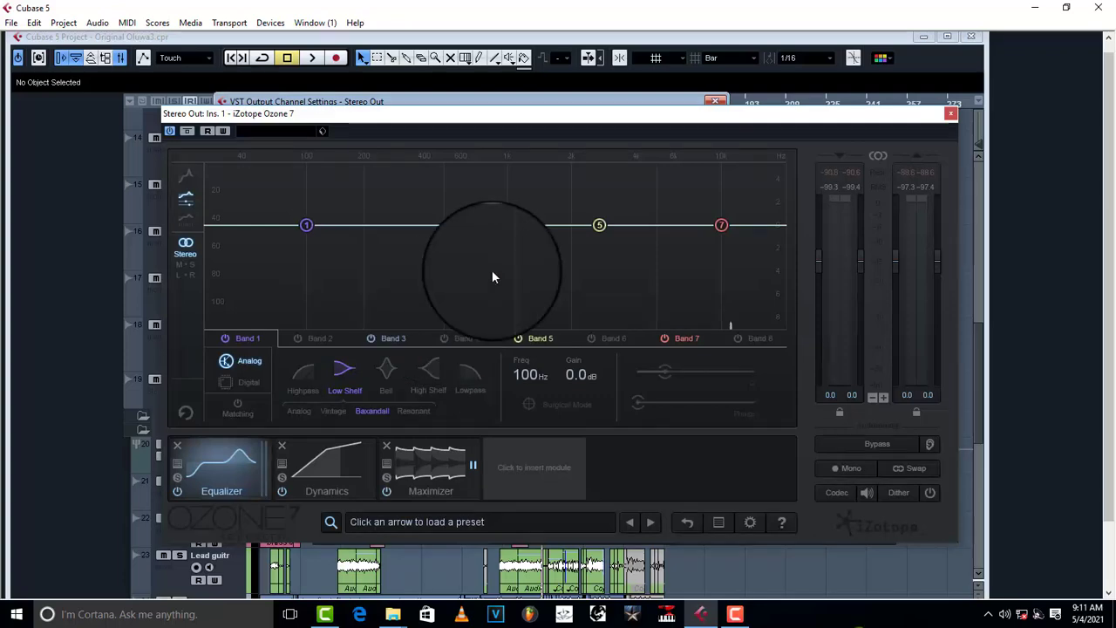
# - Remove the default Maximizer and Dynamics modules from the Ozone chain, keeping only the Equalizer
pyautogui.click(394, 451)
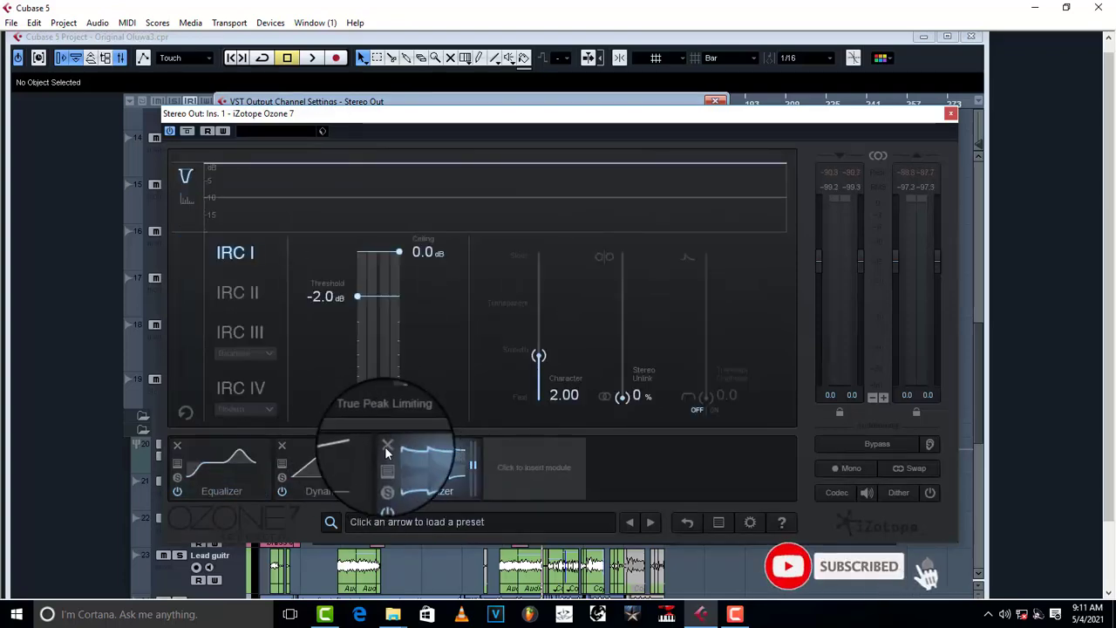
pyautogui.click(385, 447)
pyautogui.click(284, 447)
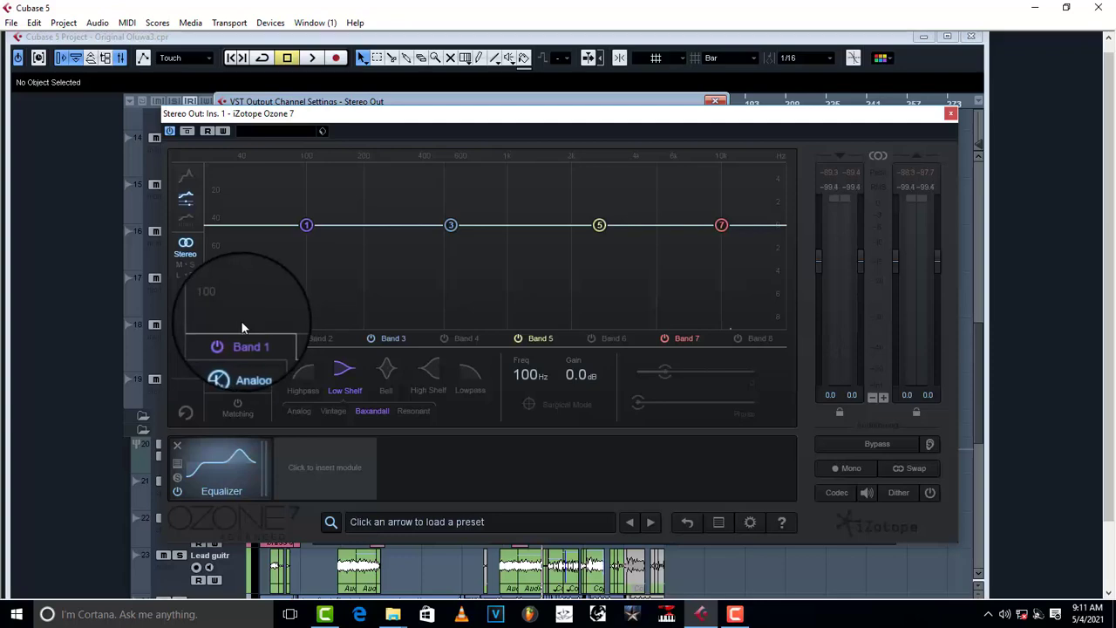
# - Try the Highpass shape on Equalizer band 1 and return the band to Low Shelf
pyautogui.moveTo(305, 228)
pyautogui.mouseDown()
pyautogui.moveTo(319, 272)
pyautogui.moveTo(420, 280)
pyautogui.moveTo(305, 277)
pyautogui.moveTo(353, 287)
pyautogui.moveTo(333, 290)
pyautogui.moveTo(361, 225)
pyautogui.moveTo(238, 228)
pyautogui.moveTo(271, 243)
pyautogui.moveTo(264, 224)
pyautogui.moveTo(308, 229)
pyautogui.mouseUp()
pyautogui.click(303, 375)
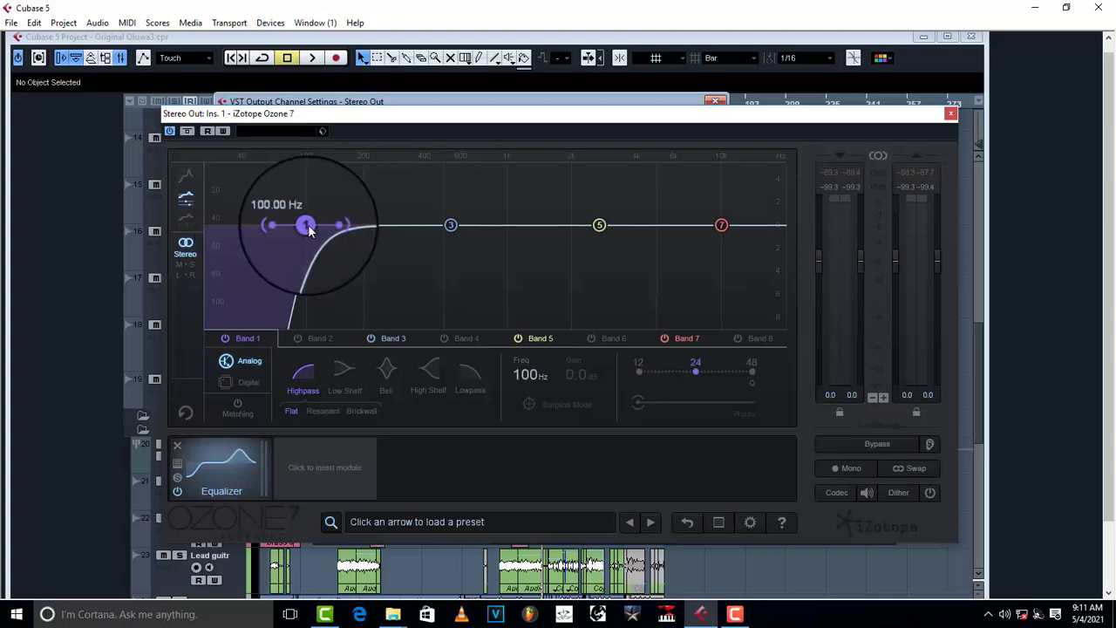
pyautogui.click(342, 369)
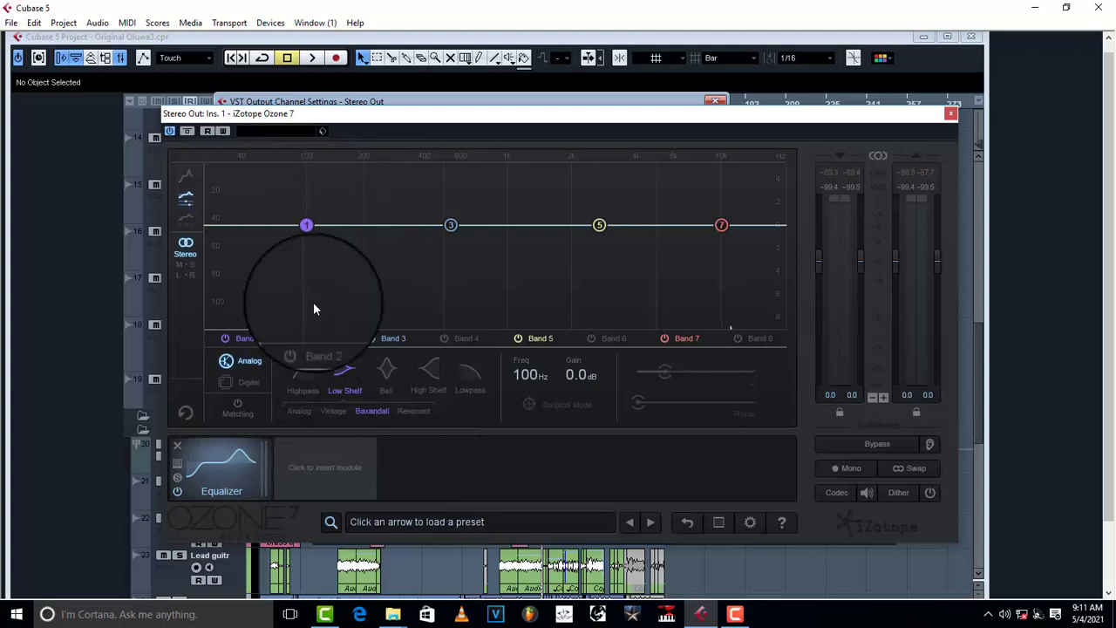
# - Add Maximizer, Imager, Vintage Limiter and Vintage Compressor modules, in that order, after the Equalizer
pyautogui.click(327, 468)
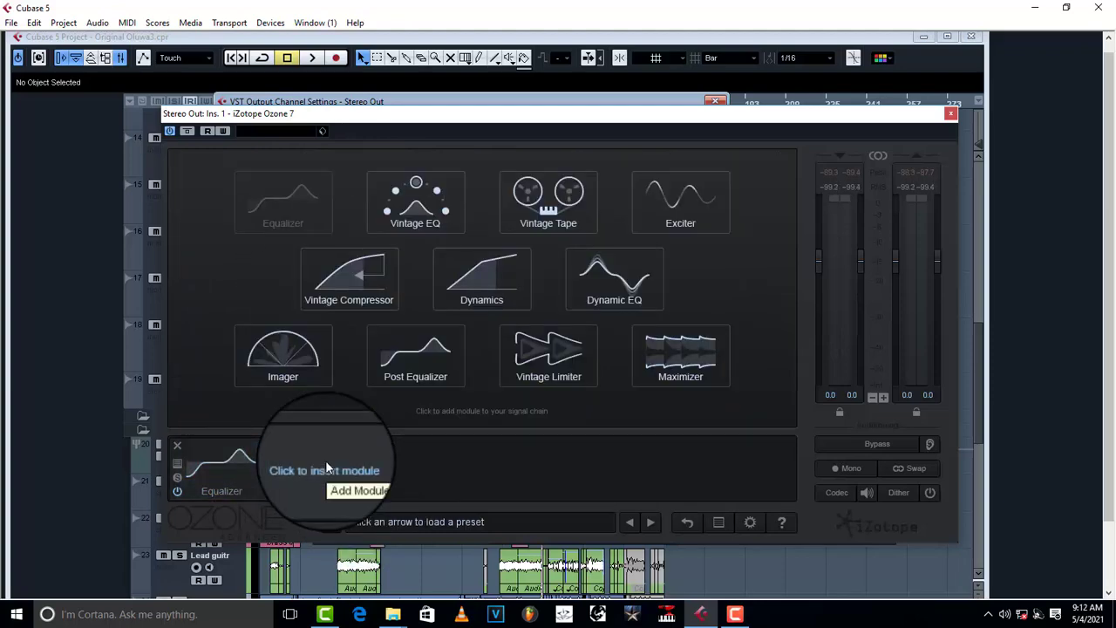
pyautogui.click(684, 364)
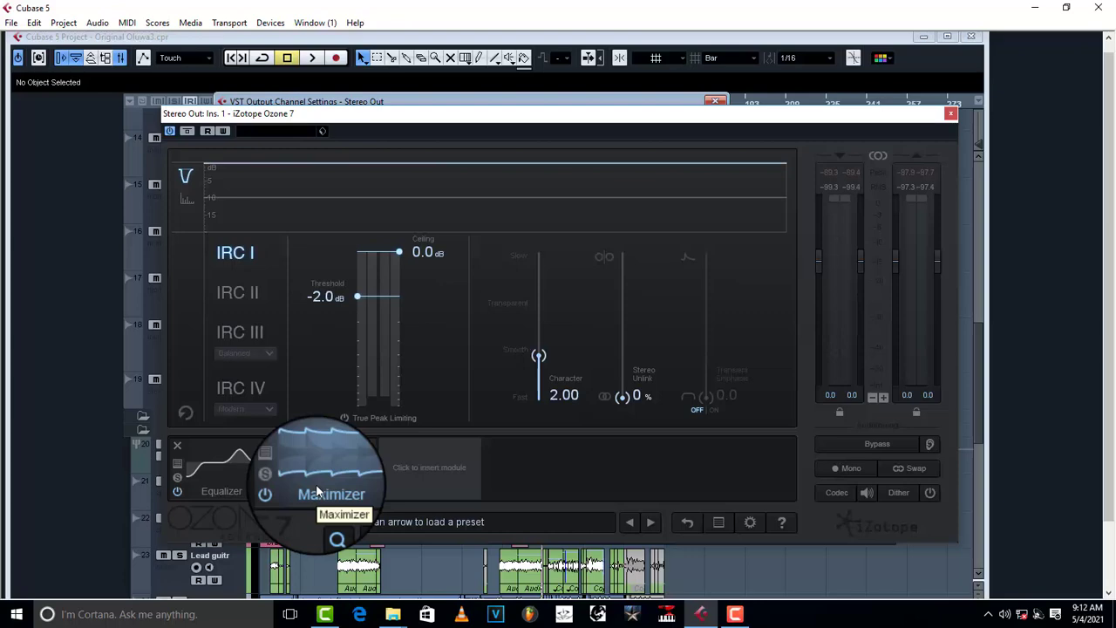
pyautogui.click(430, 472)
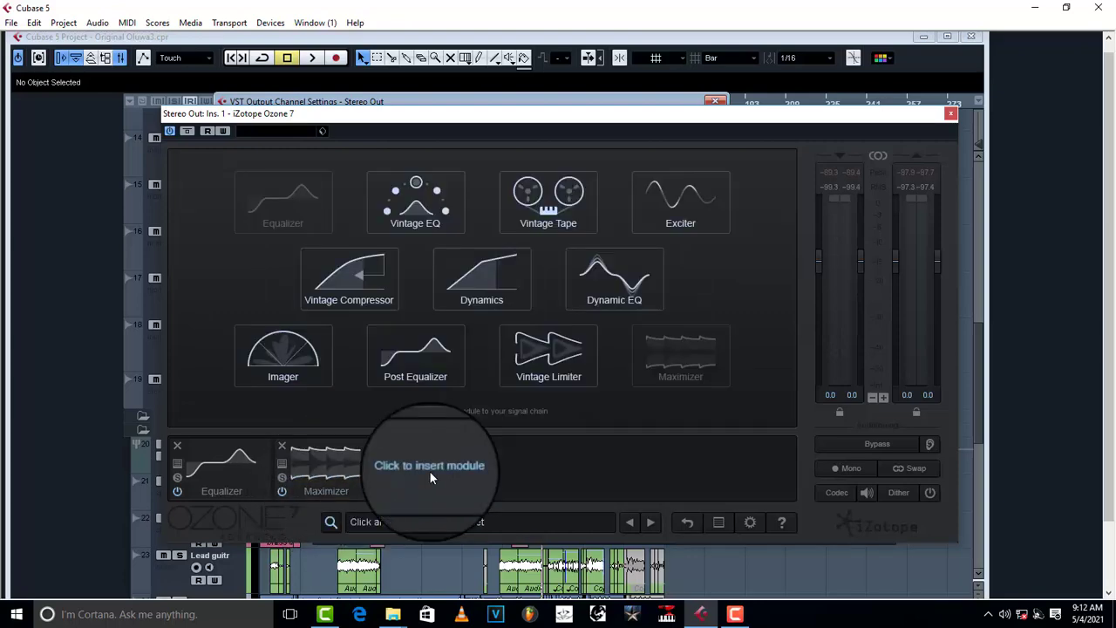
pyautogui.click(281, 359)
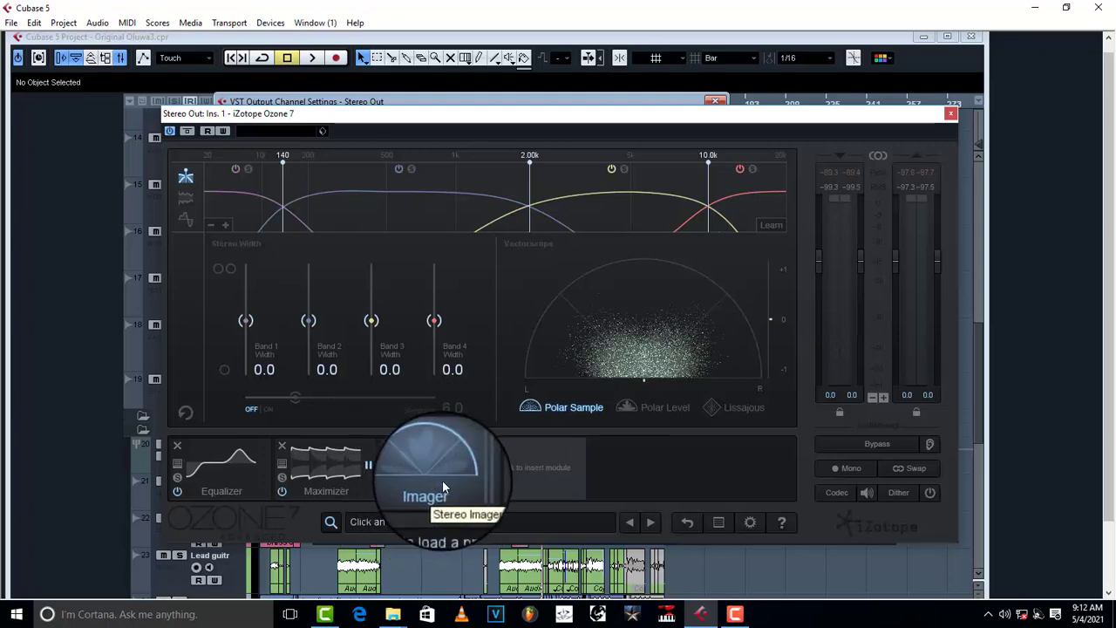
pyautogui.click(563, 465)
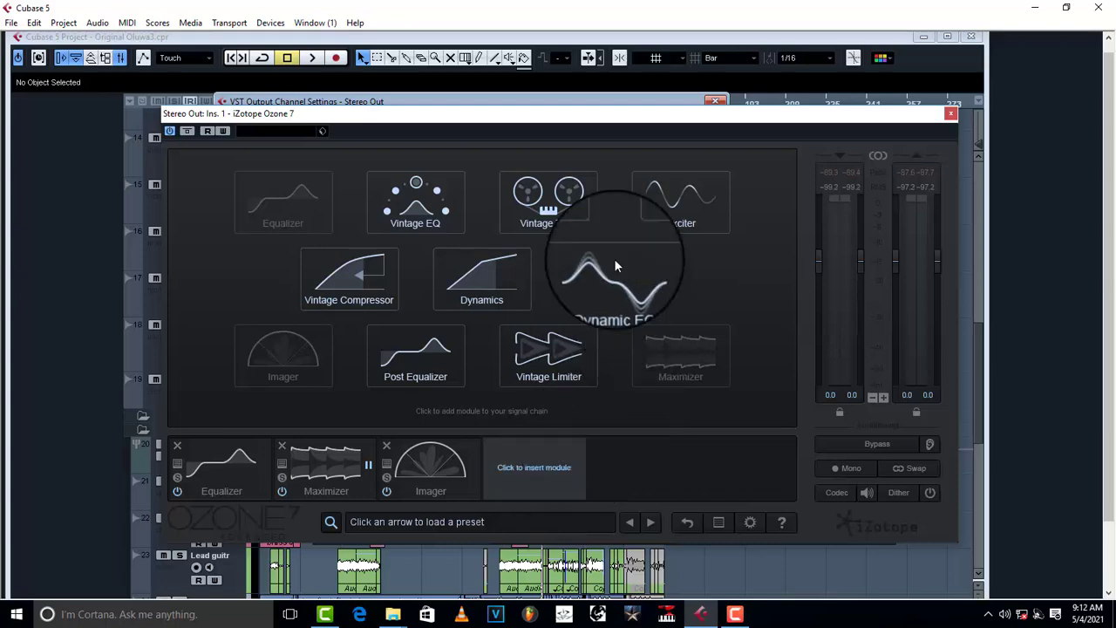
pyautogui.click(551, 357)
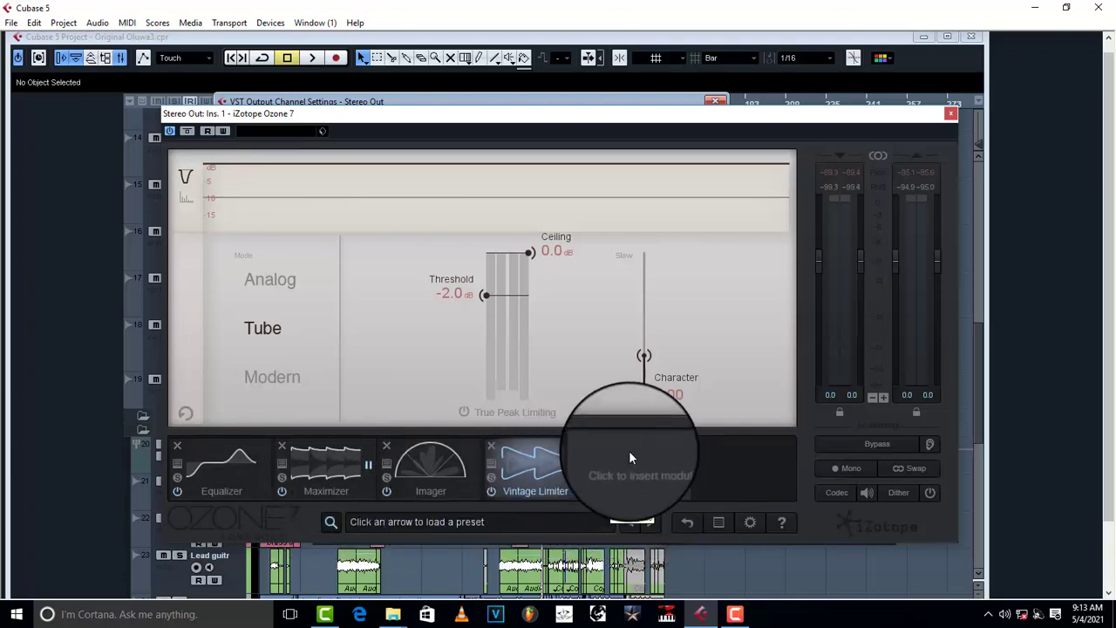
pyautogui.click(641, 473)
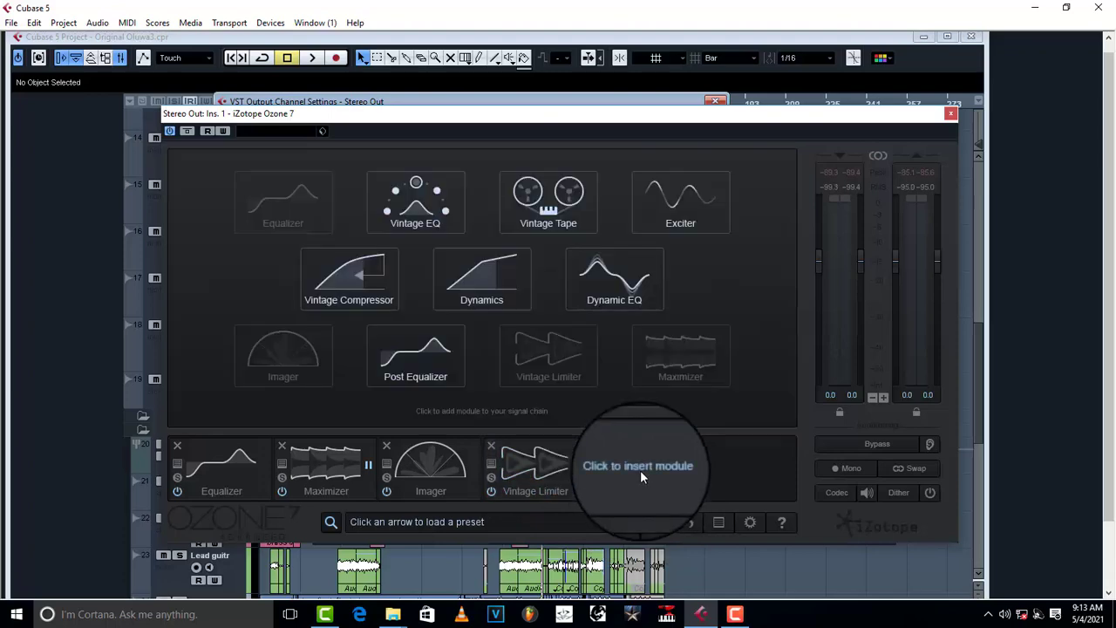
pyautogui.click(363, 277)
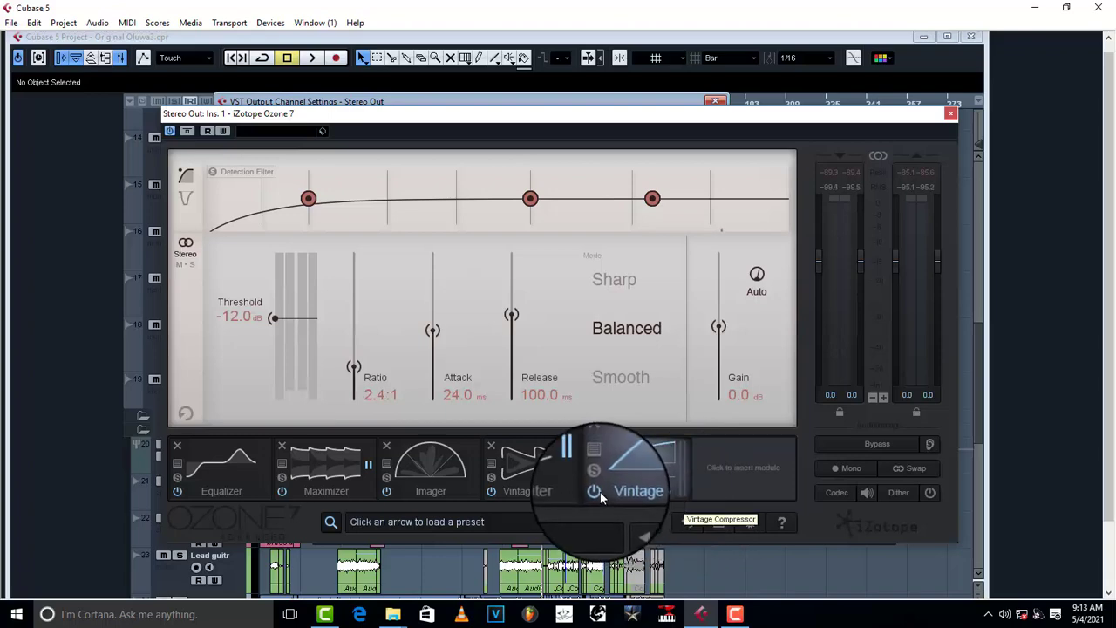
# - Bypass the Vintage Compressor, Vintage Limiter, Imager and Maximizer modules so that only the Equalizer is active
pyautogui.click(597, 493)
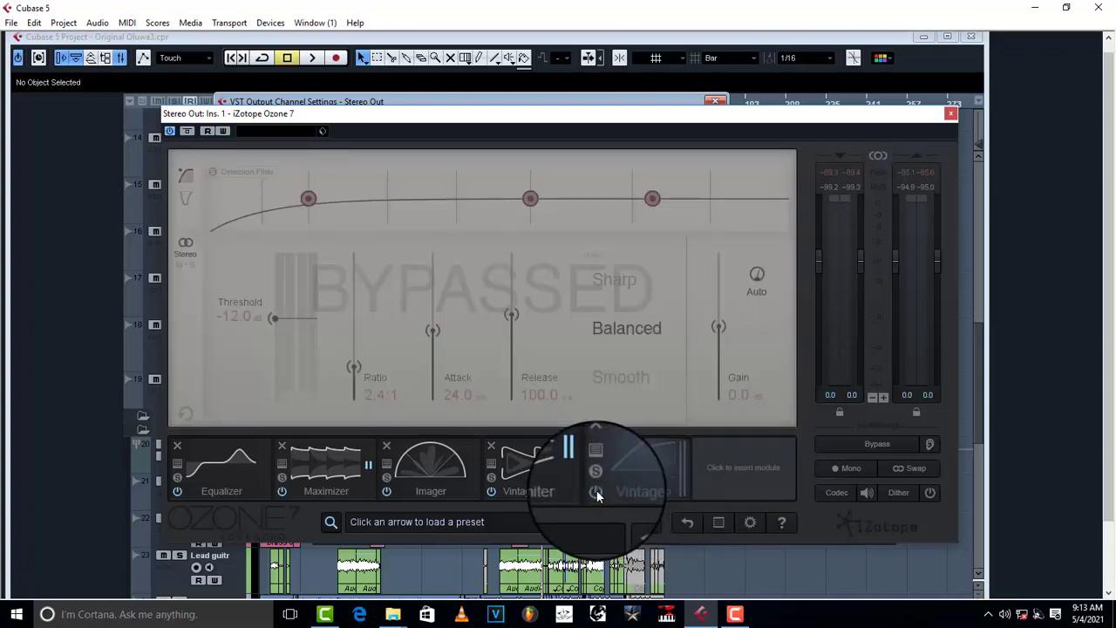
pyautogui.click(491, 493)
pyautogui.click(386, 492)
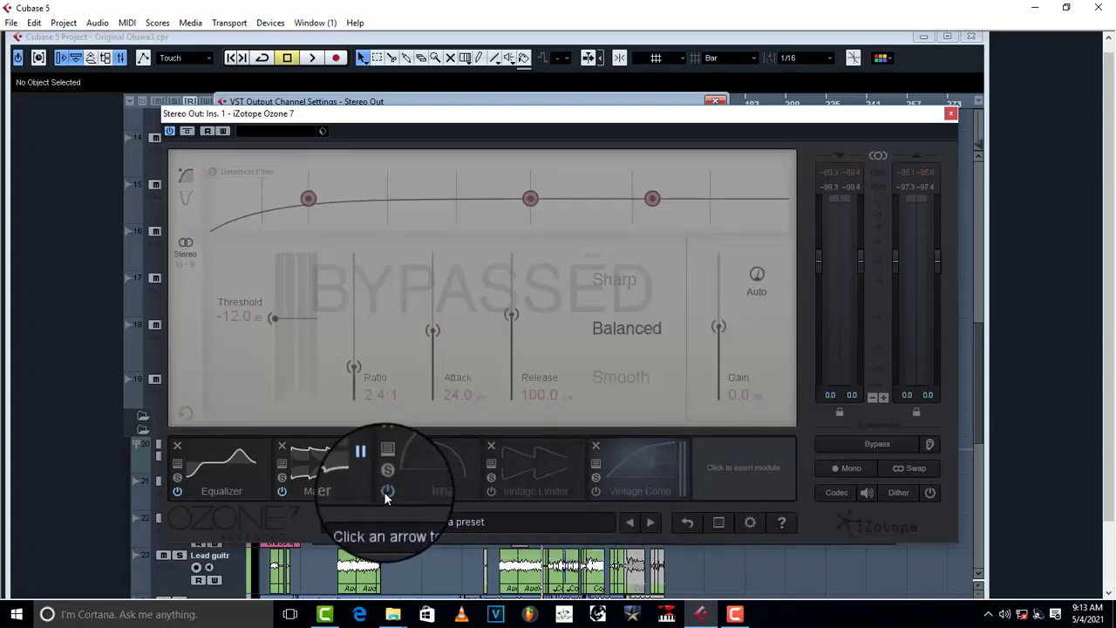
pyautogui.click(281, 493)
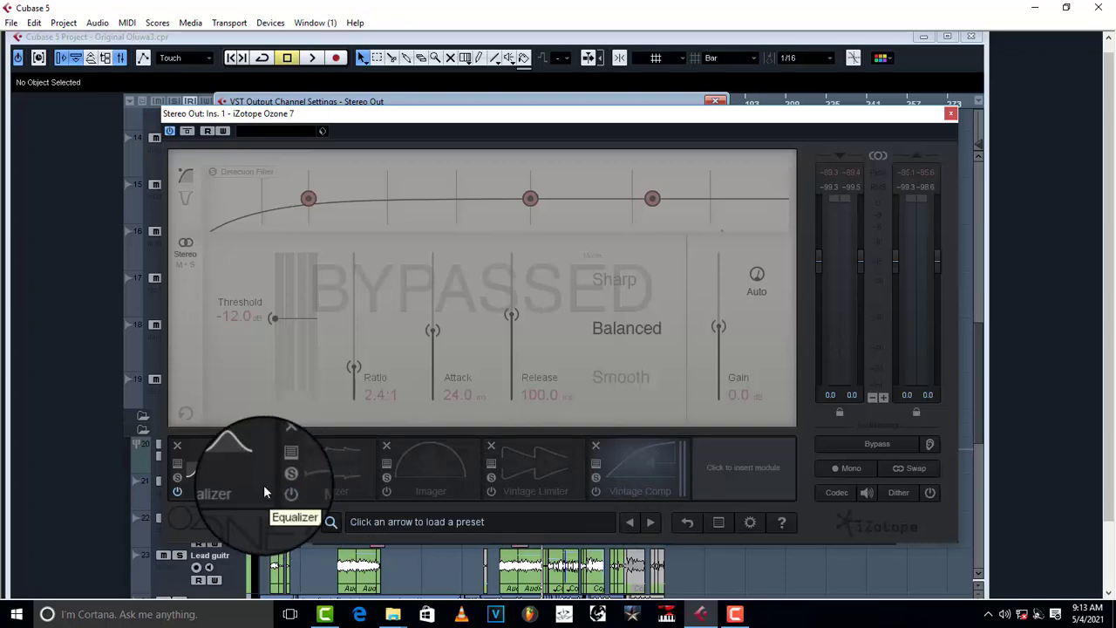
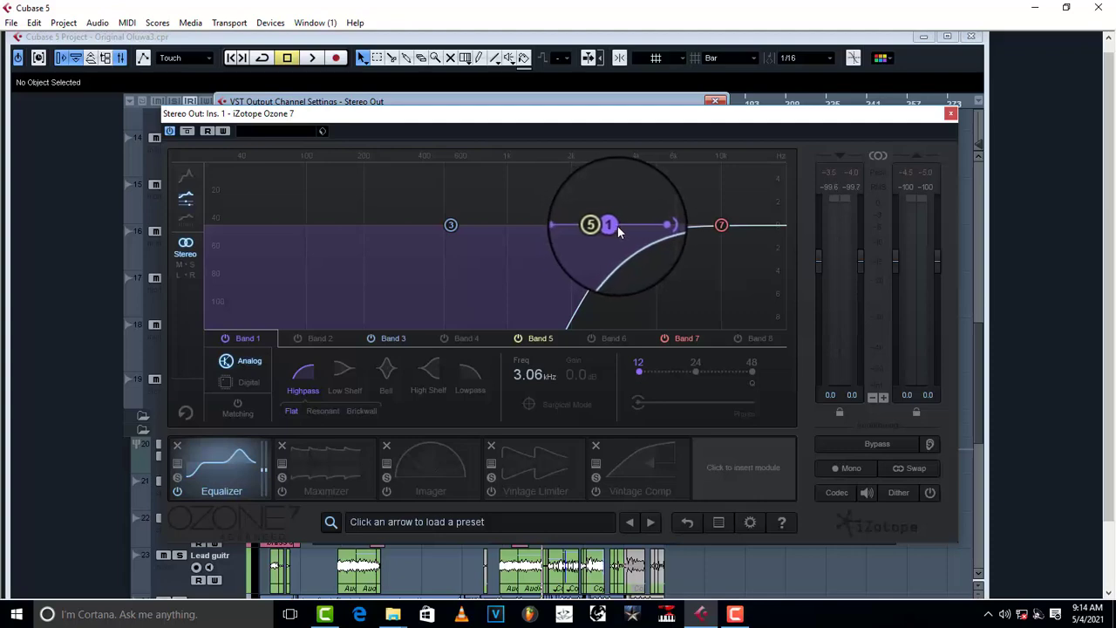
# - Sweep the highpass cutoff of Equalizer band 1 while playing the mix, settle it at about 52.2 Hz and stop playback
pyautogui.moveTo(610, 226); pyautogui.dragTo(506, 232)
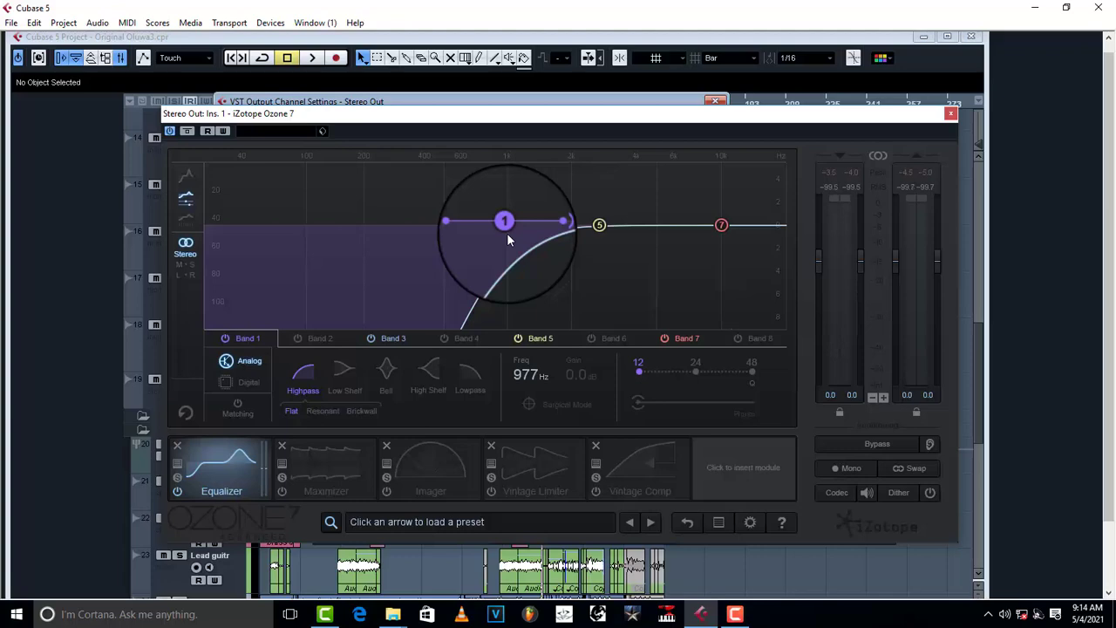
pyautogui.press('space')
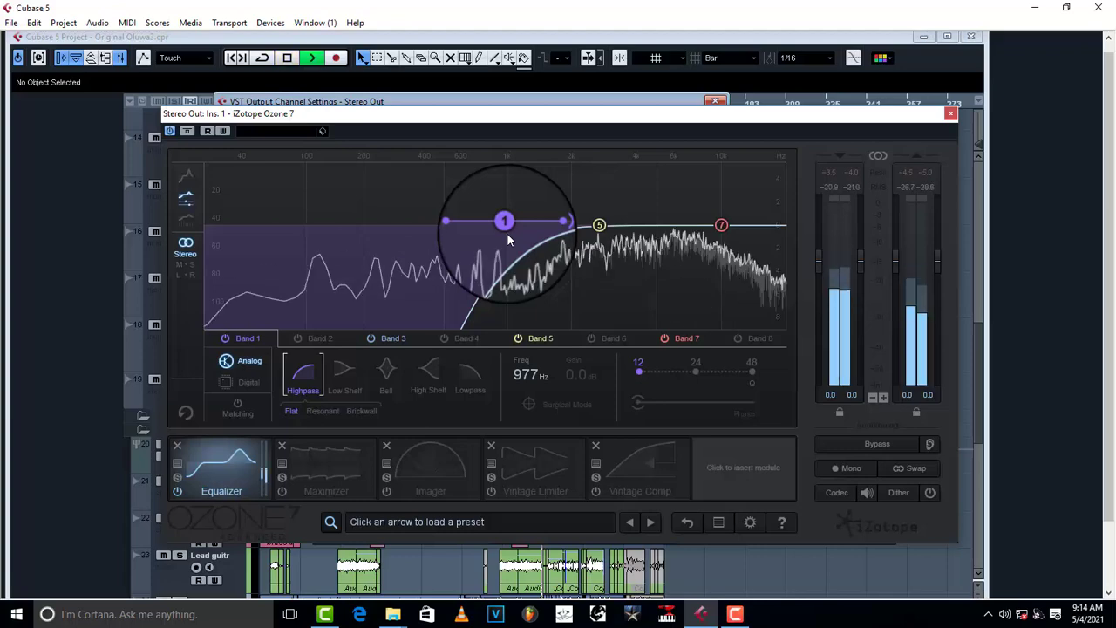
pyautogui.moveTo(505, 227); pyautogui.dragTo(277, 232)
pyautogui.press('space')
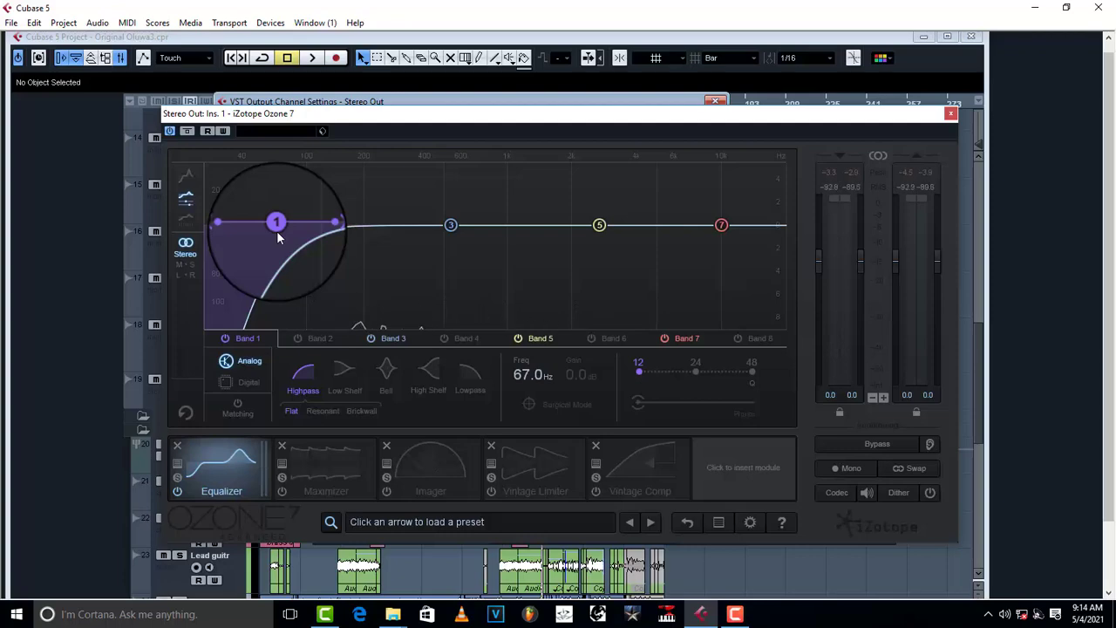
pyautogui.press('space')
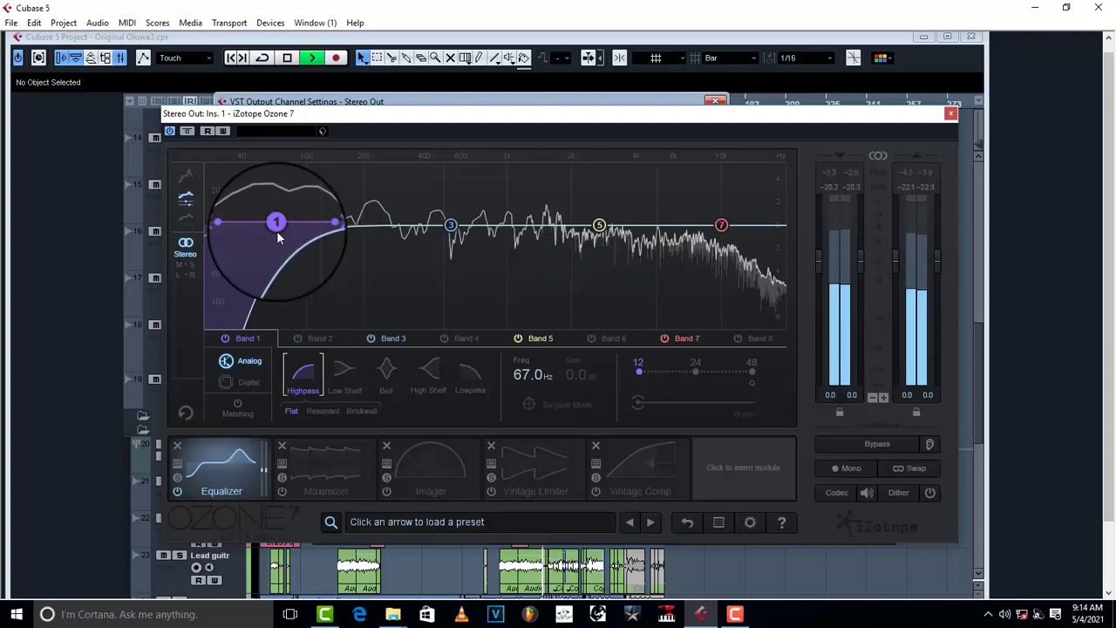
pyautogui.moveTo(277, 230); pyautogui.dragTo(366, 227)
pyautogui.moveTo(444, 239); pyautogui.dragTo(261, 238)
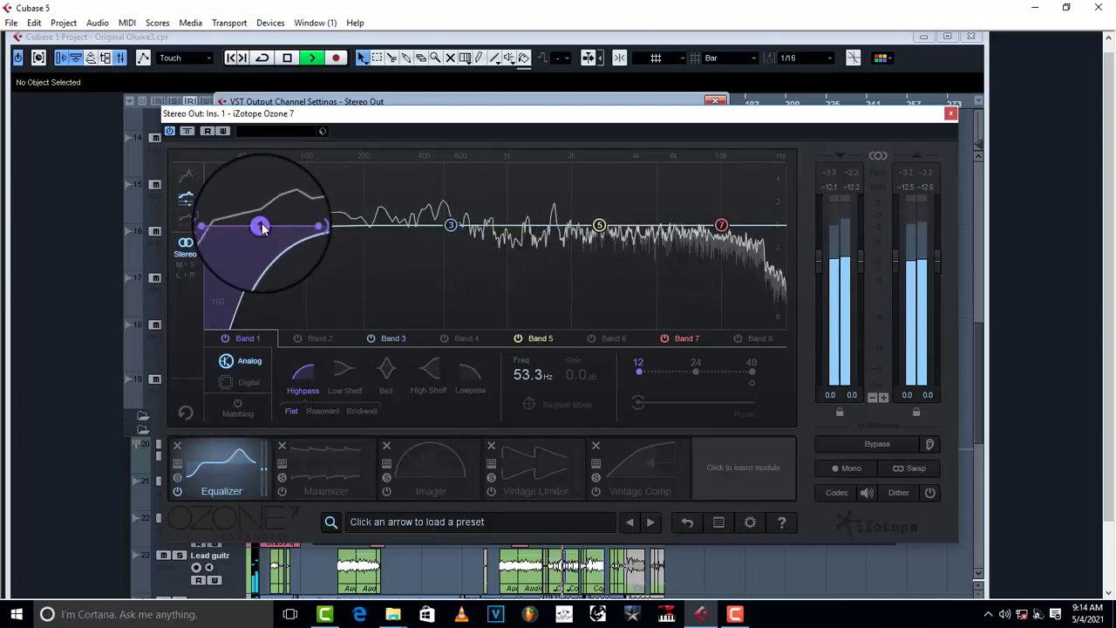
pyautogui.moveTo(261, 227)
pyautogui.mouseDown()
pyautogui.moveTo(393, 233)
pyautogui.moveTo(260, 232)
pyautogui.mouseUp()
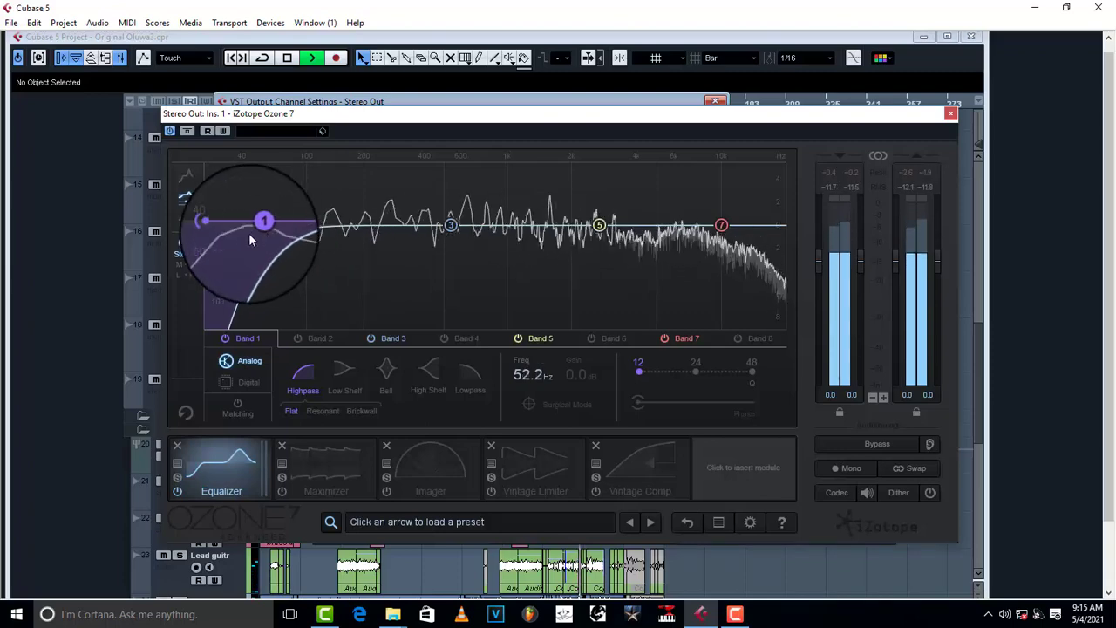
pyautogui.press('space')
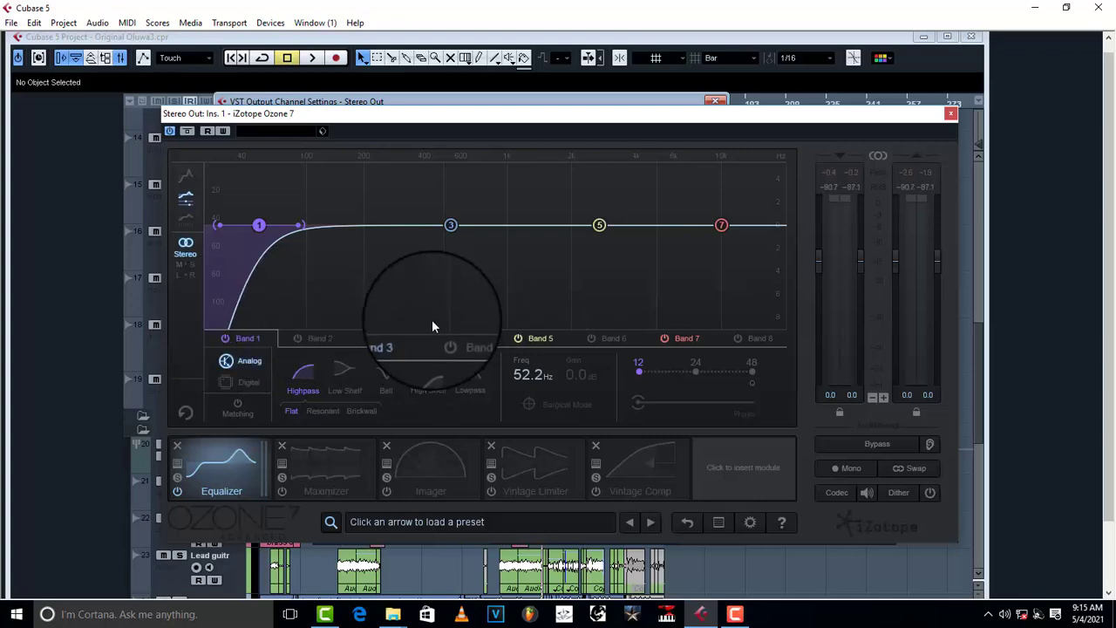
# - Reactivate the Maximizer module and set its ceiling to -0.2 dB
pyautogui.click(330, 459)
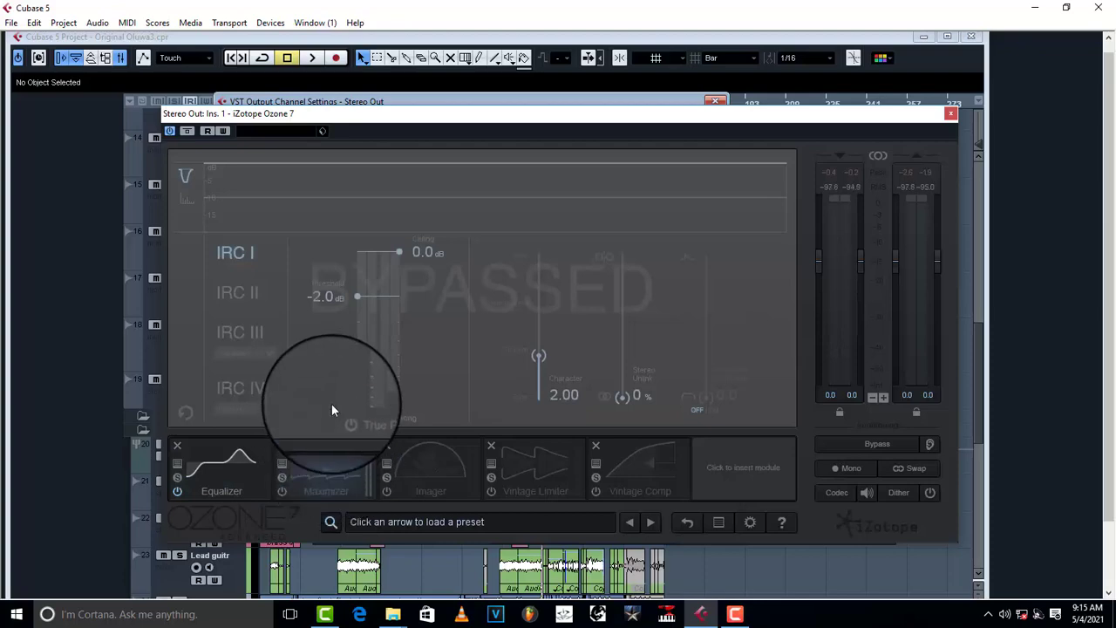
pyautogui.click(282, 491)
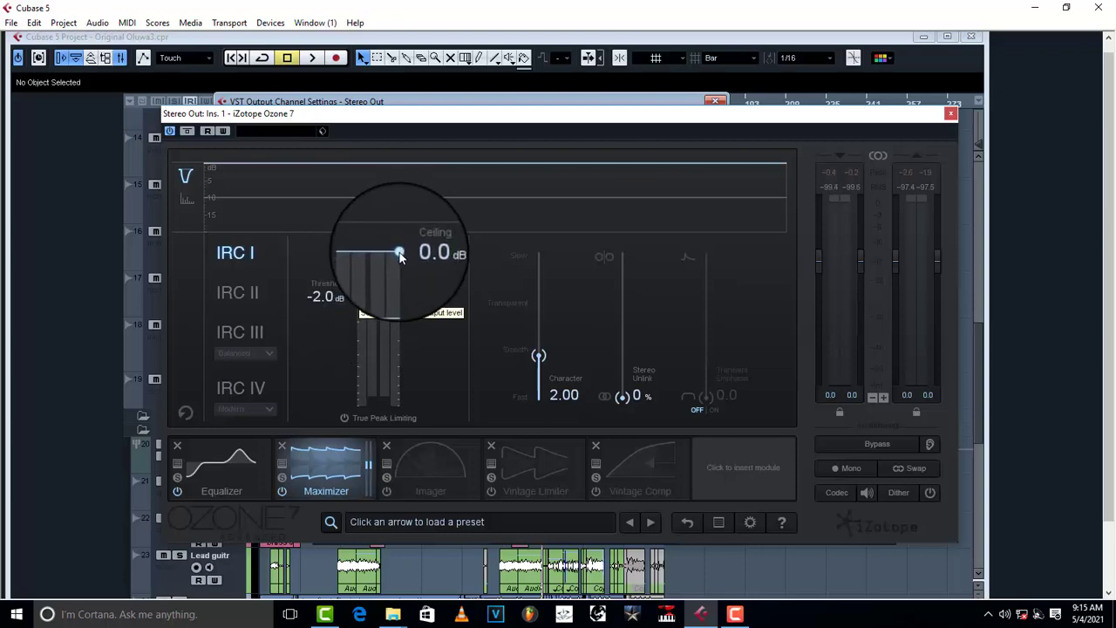
pyautogui.moveTo(399, 254); pyautogui.dragTo(400, 256)
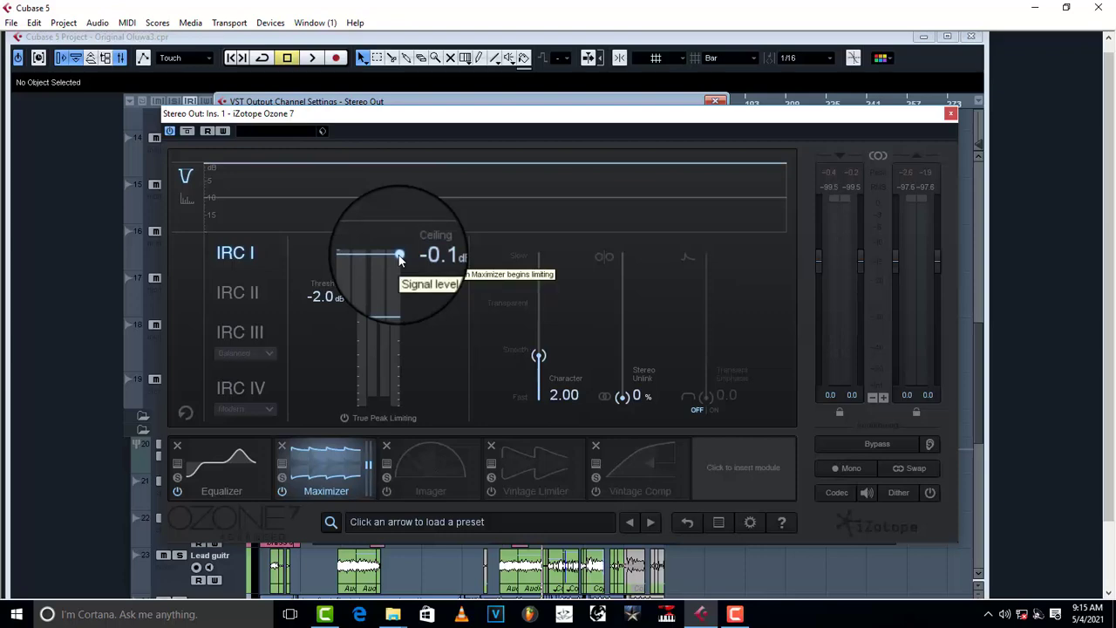
pyautogui.moveTo(399, 258)
pyautogui.mouseDown()
pyautogui.moveTo(388, 283)
pyautogui.moveTo(389, 259)
pyautogui.mouseUp()
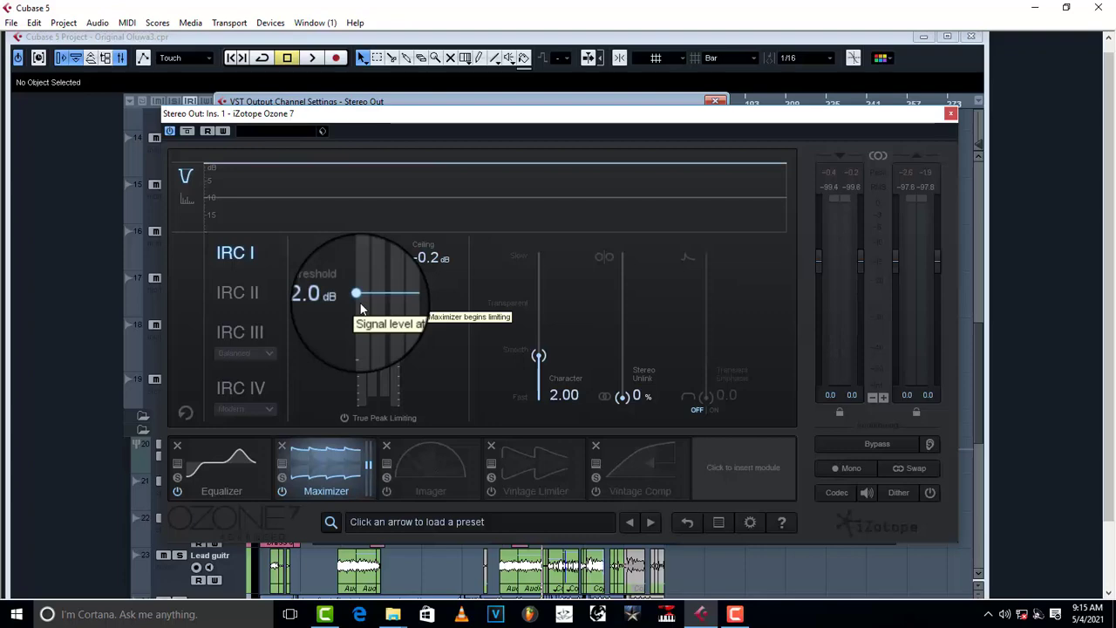
# - Sweep the Maximizer threshold while playing the mix, return it to -2.0 dB and stop playback
pyautogui.press('space')
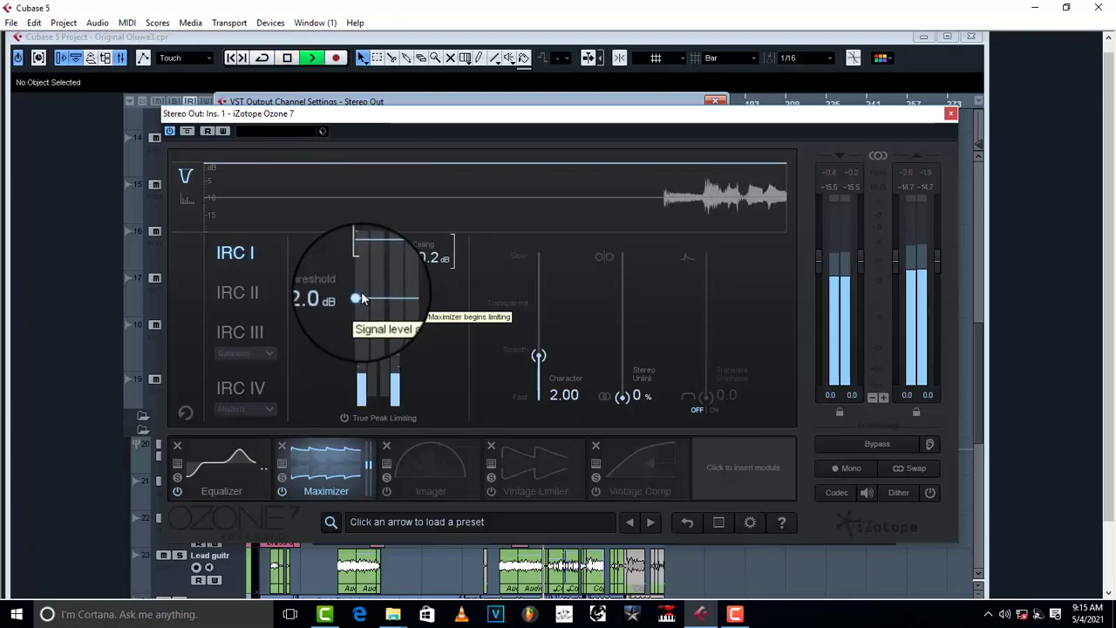
pyautogui.moveTo(358, 299)
pyautogui.mouseDown()
pyautogui.moveTo(345, 394)
pyautogui.moveTo(357, 299)
pyautogui.mouseUp()
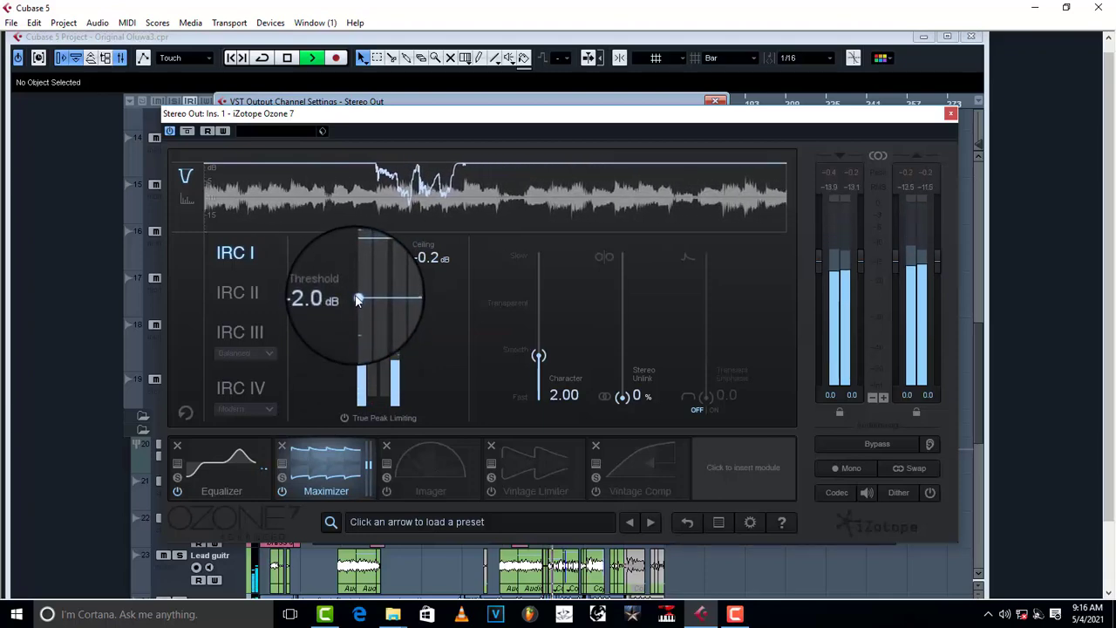
pyautogui.press('space')
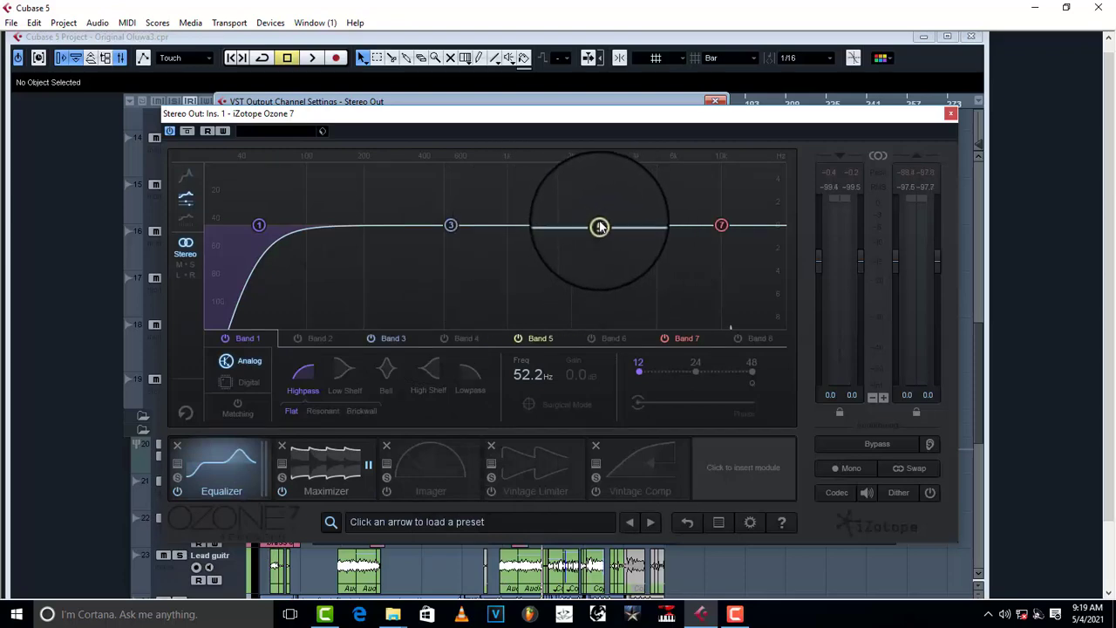
# - Play the mix and slightly boost the high shelf of Equalizer band 7 near 10 kHz
pyautogui.moveTo(598, 224); pyautogui.dragTo(609, 241)
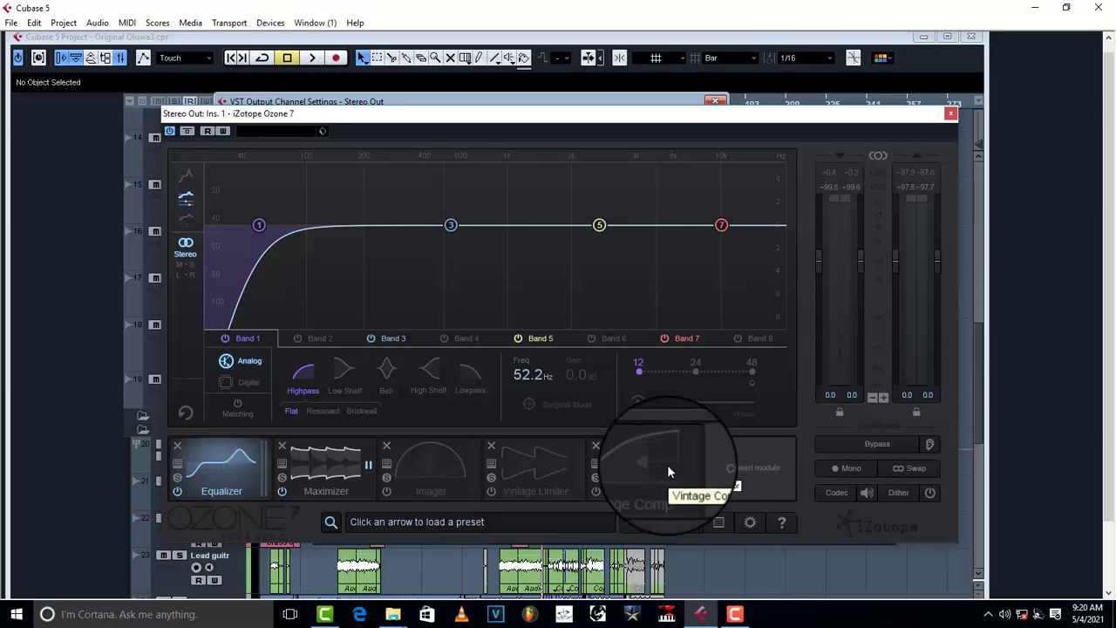
pyautogui.press('space')
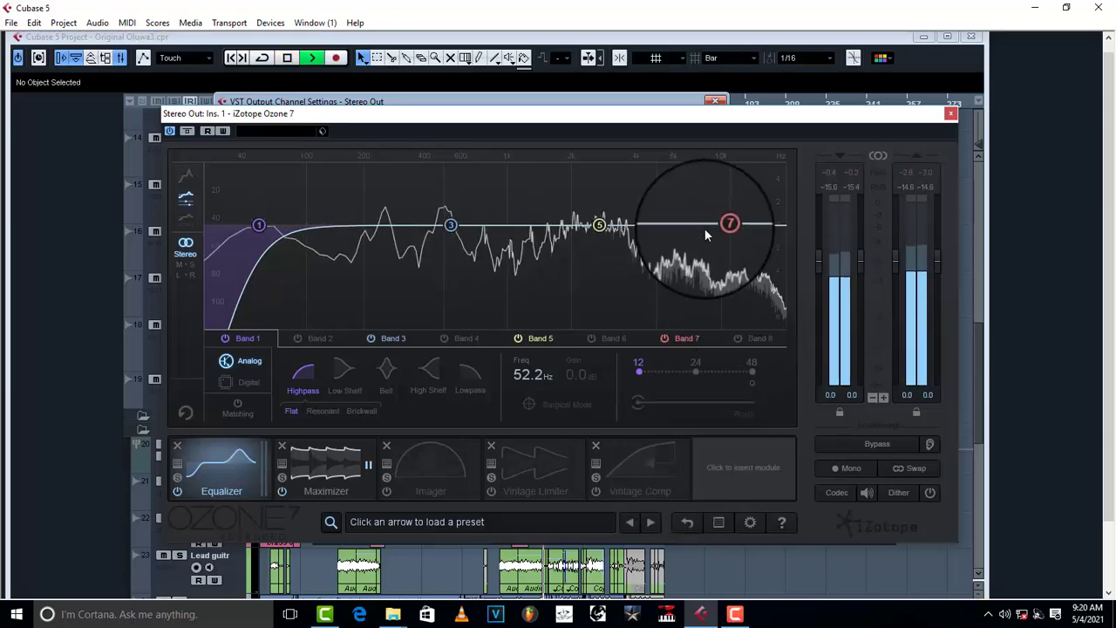
pyautogui.moveTo(721, 225)
pyautogui.mouseDown()
pyautogui.moveTo(721, 157)
pyautogui.moveTo(723, 191)
pyautogui.moveTo(517, 167)
pyautogui.moveTo(279, 174)
pyautogui.moveTo(442, 174)
pyautogui.moveTo(745, 207)
pyautogui.moveTo(723, 218)
pyautogui.mouseUp()
# - Shape Equalizer band 5 into a gentle bell boost of 0.6 dB at 2.03 kHz with a Q of 1.3
pyautogui.moveTo(590, 227); pyautogui.dragTo(584, 205)
pyautogui.scroll(-10, 584, 205)
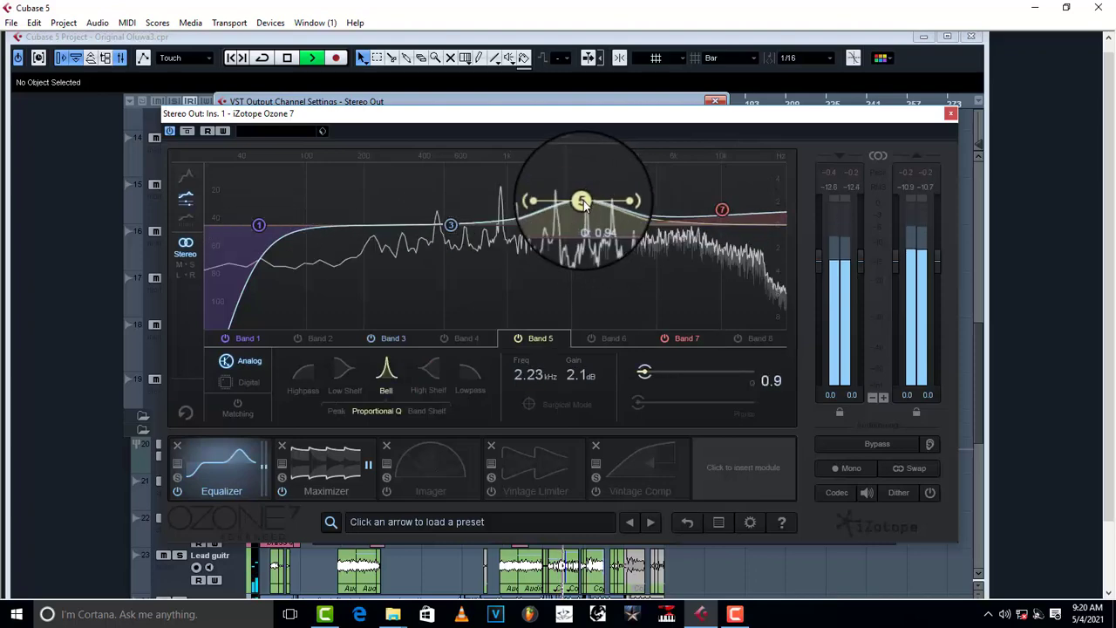
pyautogui.scroll(4, 584, 203)
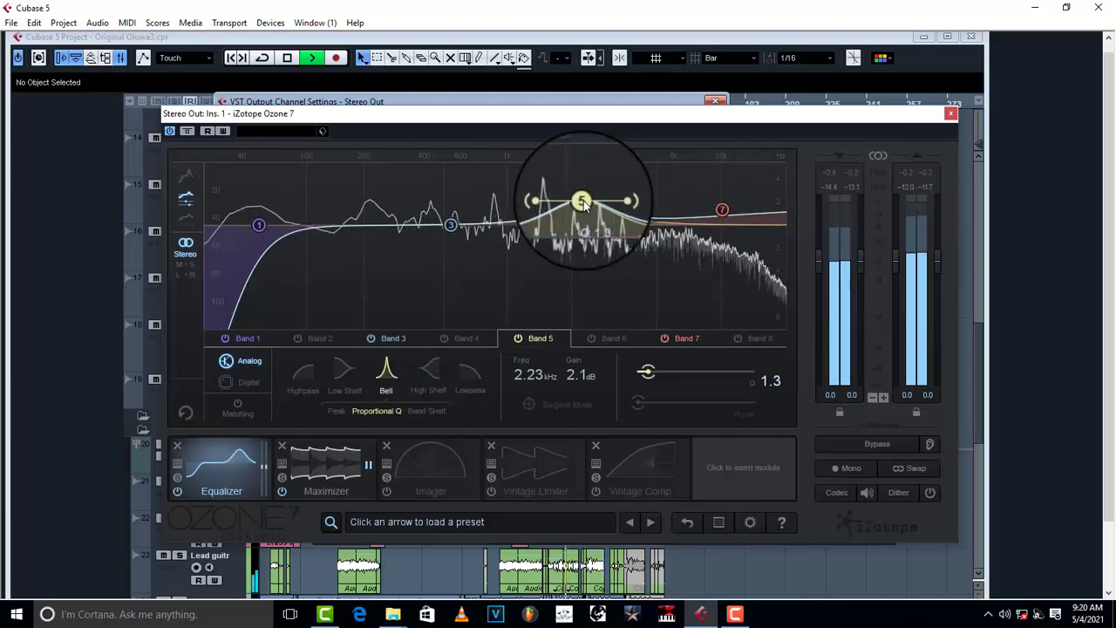
pyautogui.moveTo(583, 203)
pyautogui.mouseDown()
pyautogui.moveTo(663, 188)
pyautogui.moveTo(362, 159)
pyautogui.moveTo(569, 162)
pyautogui.moveTo(573, 220)
pyautogui.mouseUp()
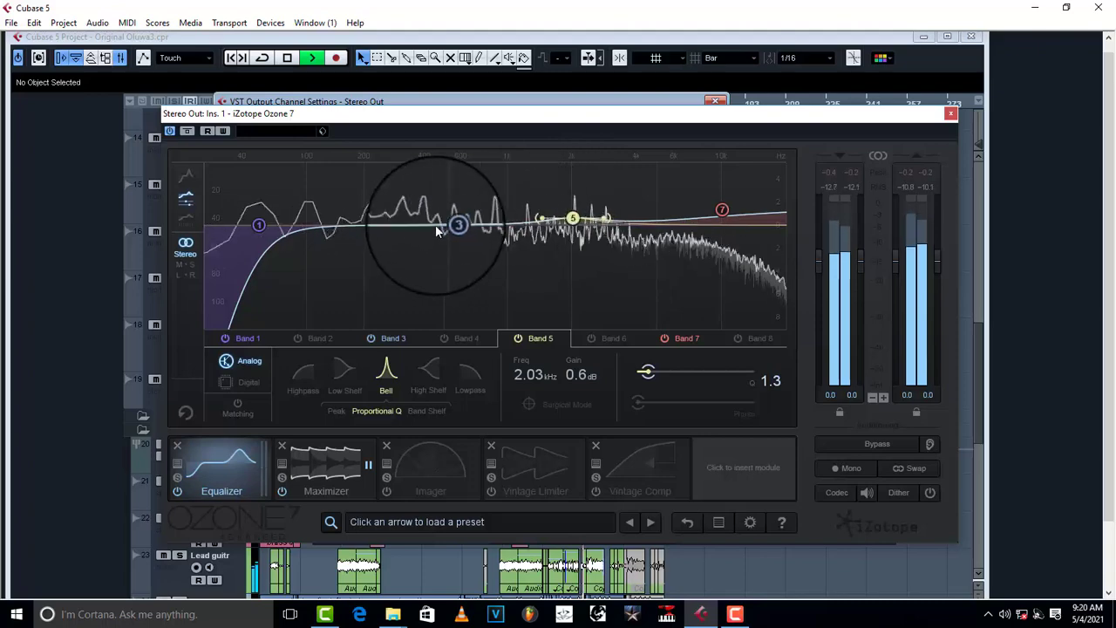
# - Sweep Equalizer band 3 by ear and settle it at about 494 Hz with 0.9 dB gain and a Q of 0.9
pyautogui.moveTo(451, 229); pyautogui.dragTo(446, 207)
pyautogui.moveTo(443, 182); pyautogui.dragTo(442, 177)
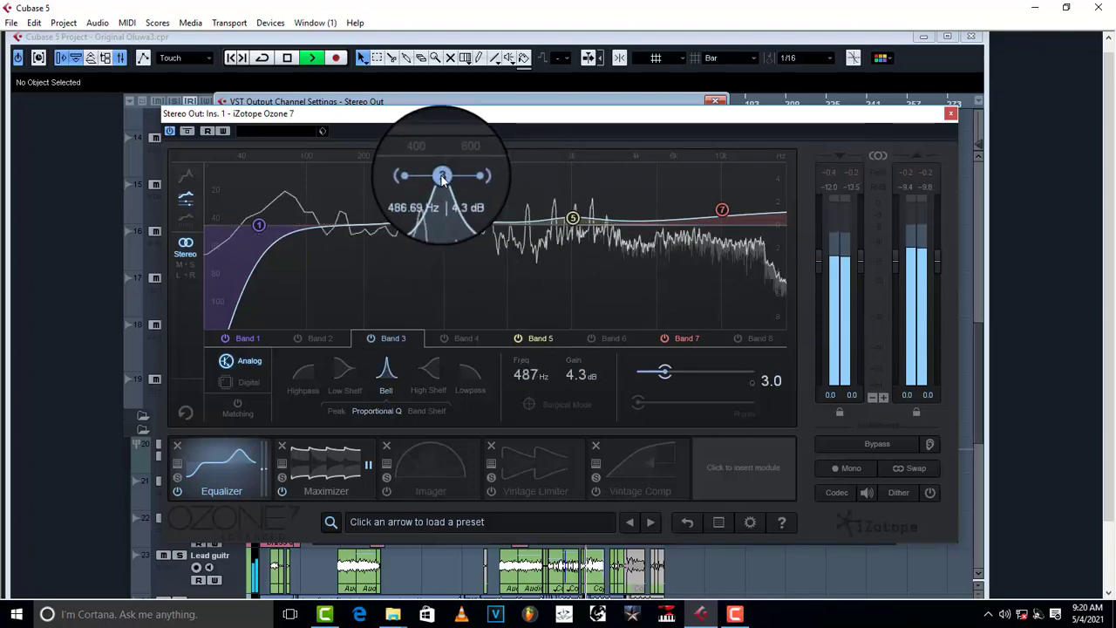
pyautogui.scroll(-10, 441, 176)
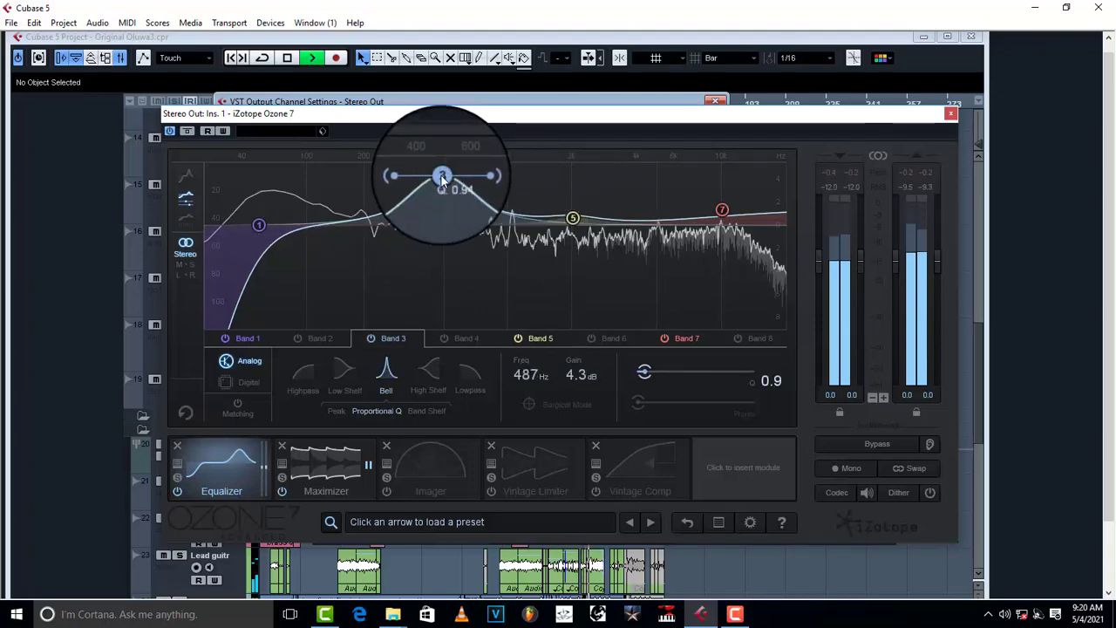
pyautogui.moveTo(442, 177); pyautogui.dragTo(443, 209)
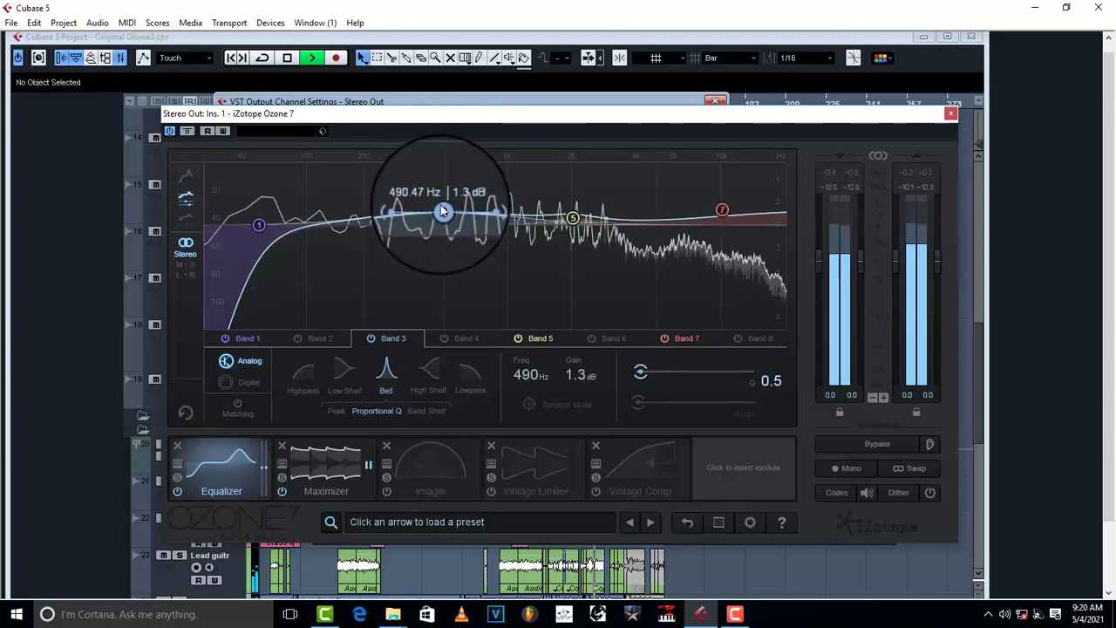
pyautogui.scroll(5, 442, 211)
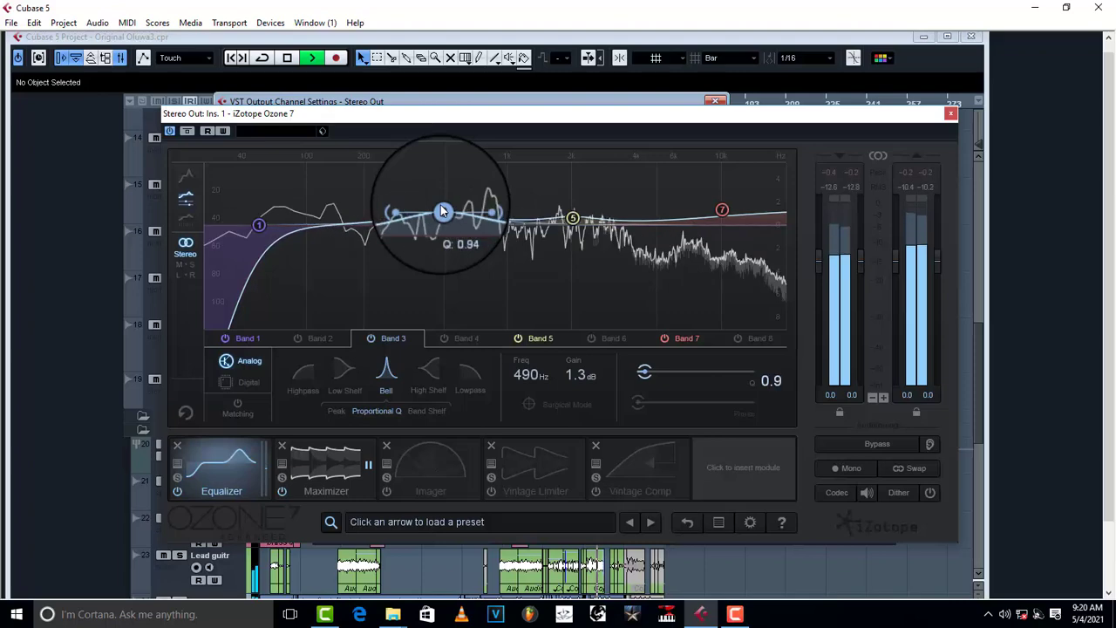
pyautogui.moveTo(443, 211); pyautogui.dragTo(443, 218)
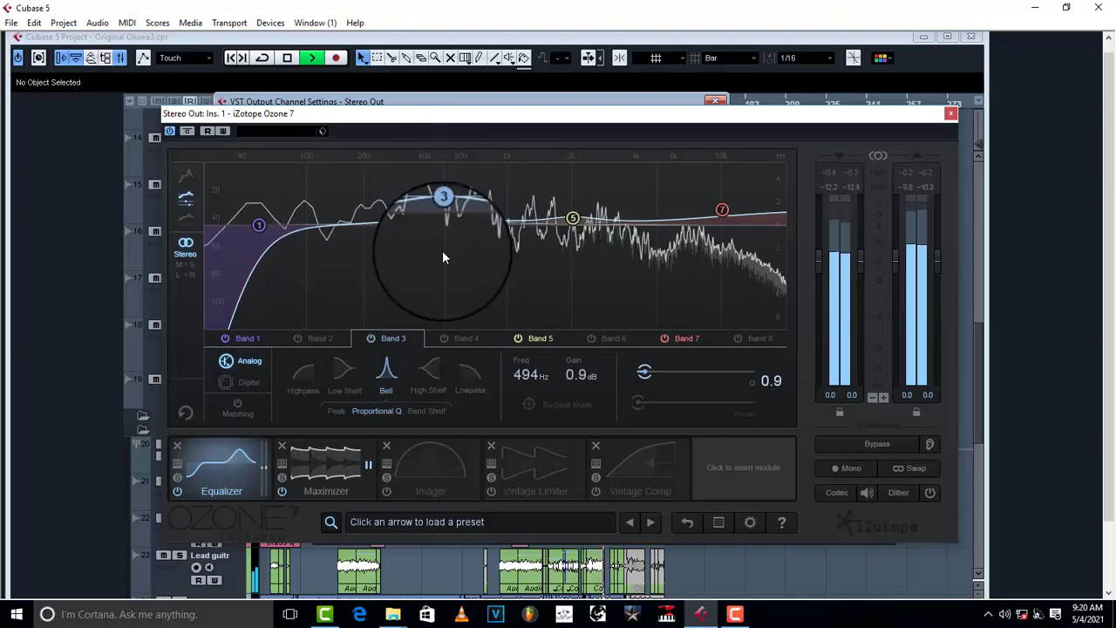
# - Enable Equalizer band 4 at about 204 Hz with 0.7 dB gain, and adjust band 3 to 502 Hz and 0.7 dB
pyautogui.click(443, 337)
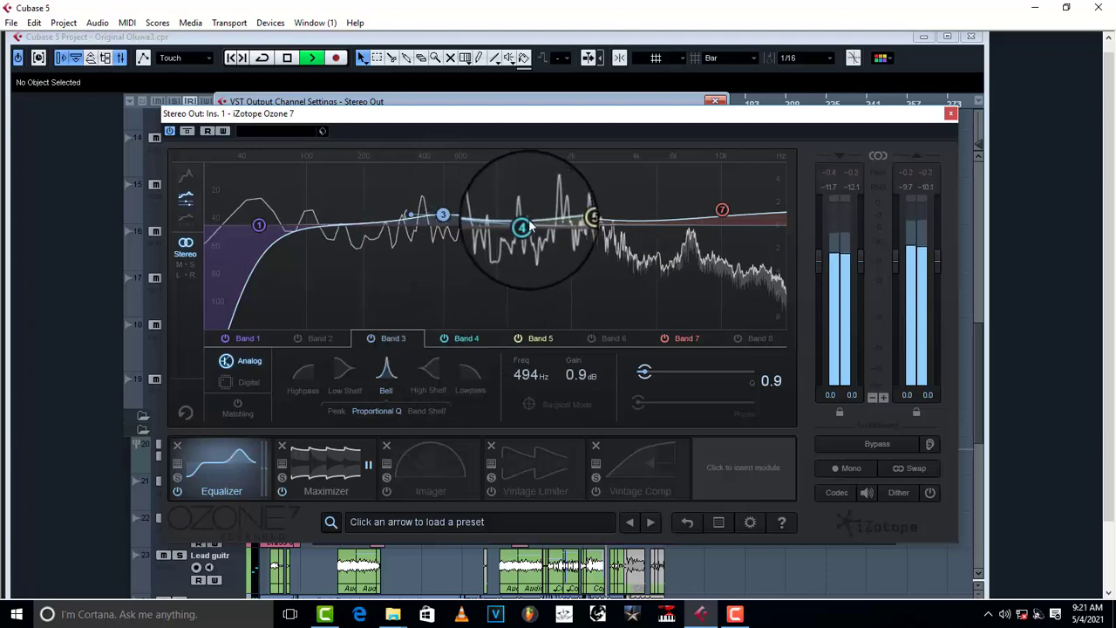
pyautogui.moveTo(529, 222); pyautogui.dragTo(353, 216)
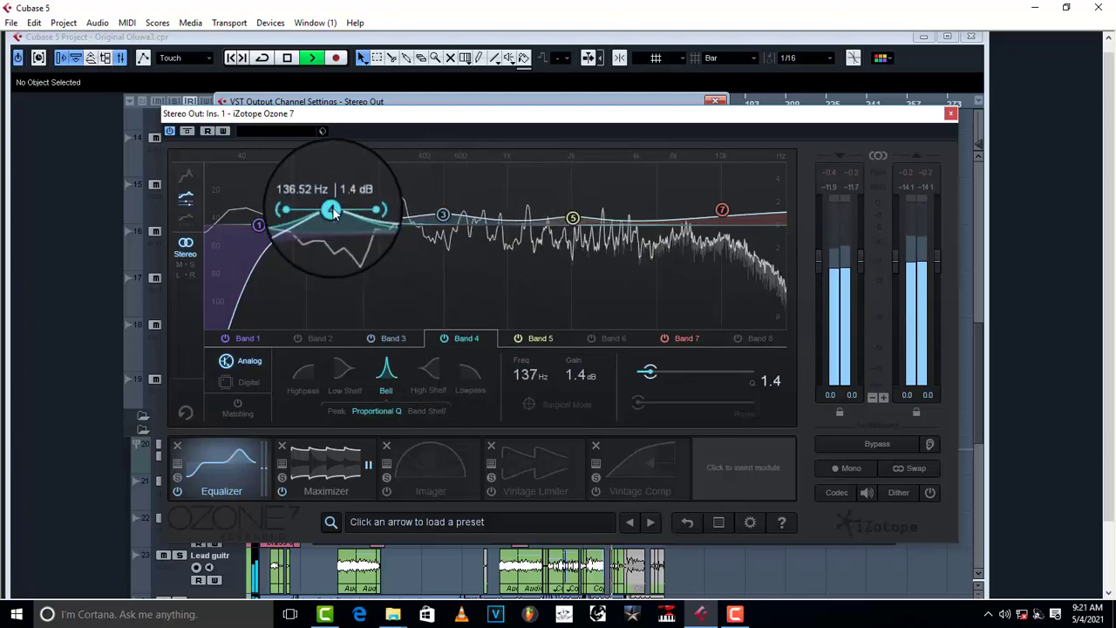
pyautogui.moveTo(332, 212); pyautogui.dragTo(367, 221)
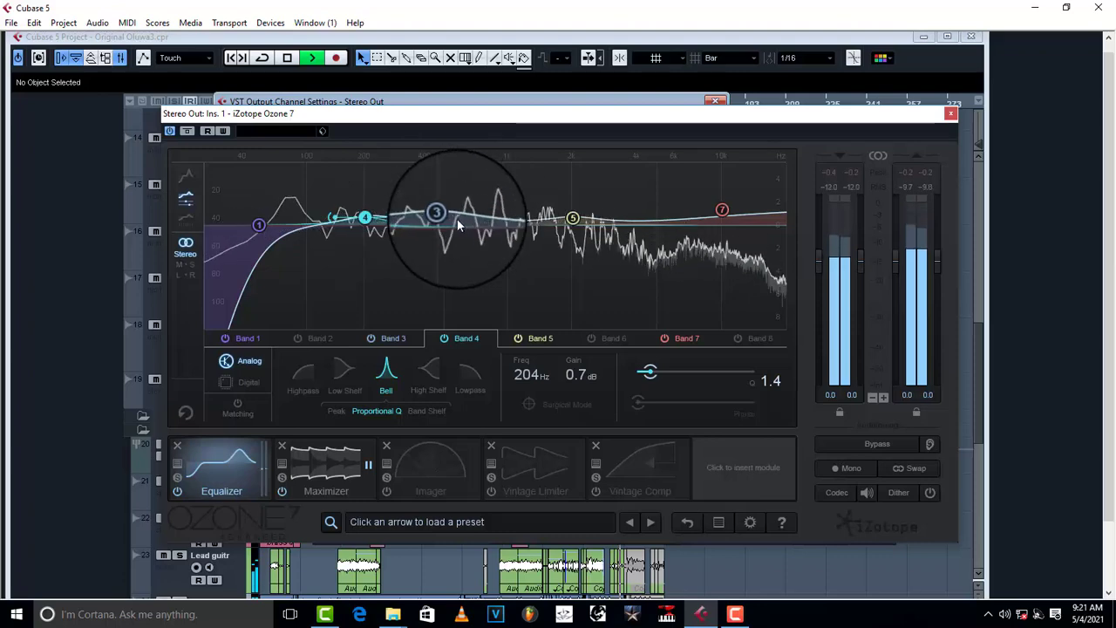
pyautogui.moveTo(442, 217); pyautogui.dragTo(445, 220)
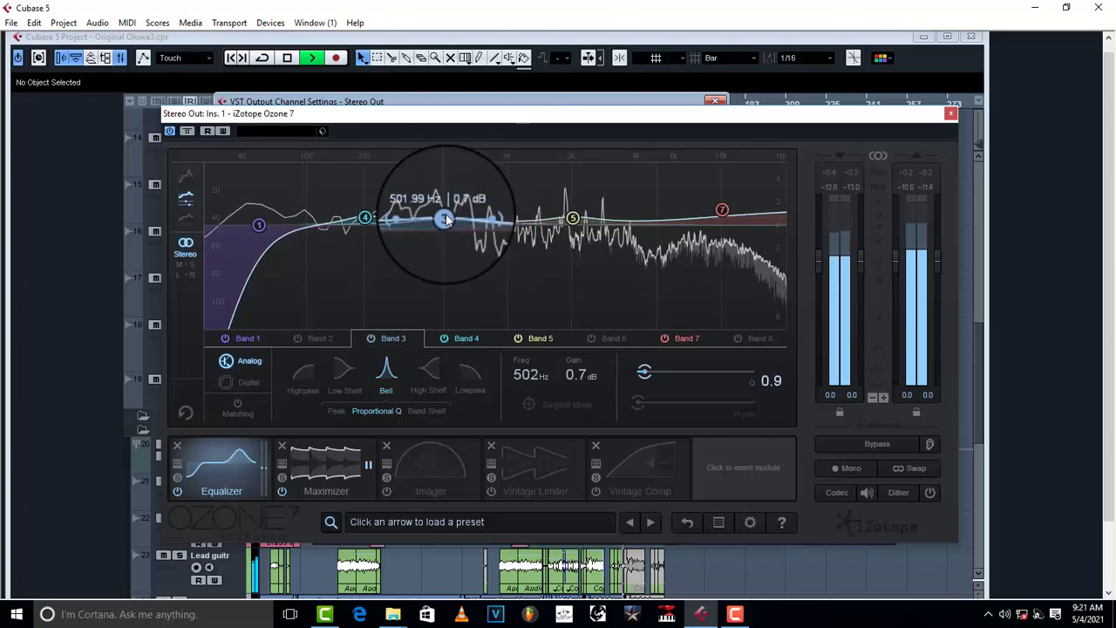
pyautogui.press('space')
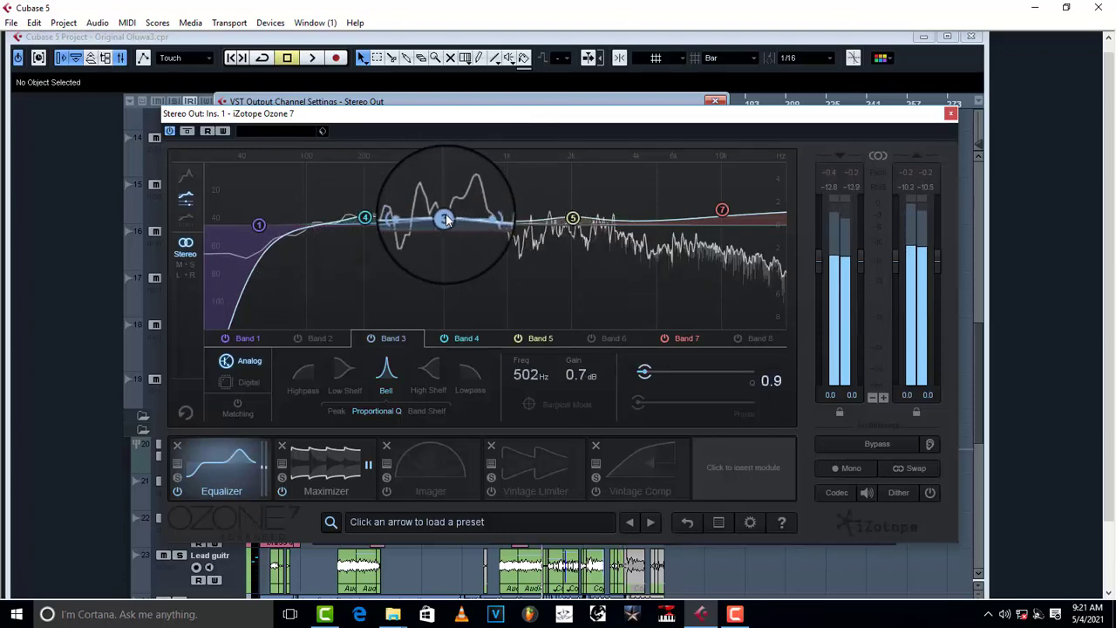
# - Exaggerate Equalizer band 3 to a 5.4 dB boost at about 518 Hz during playback, and stop the mix
pyautogui.press('space')
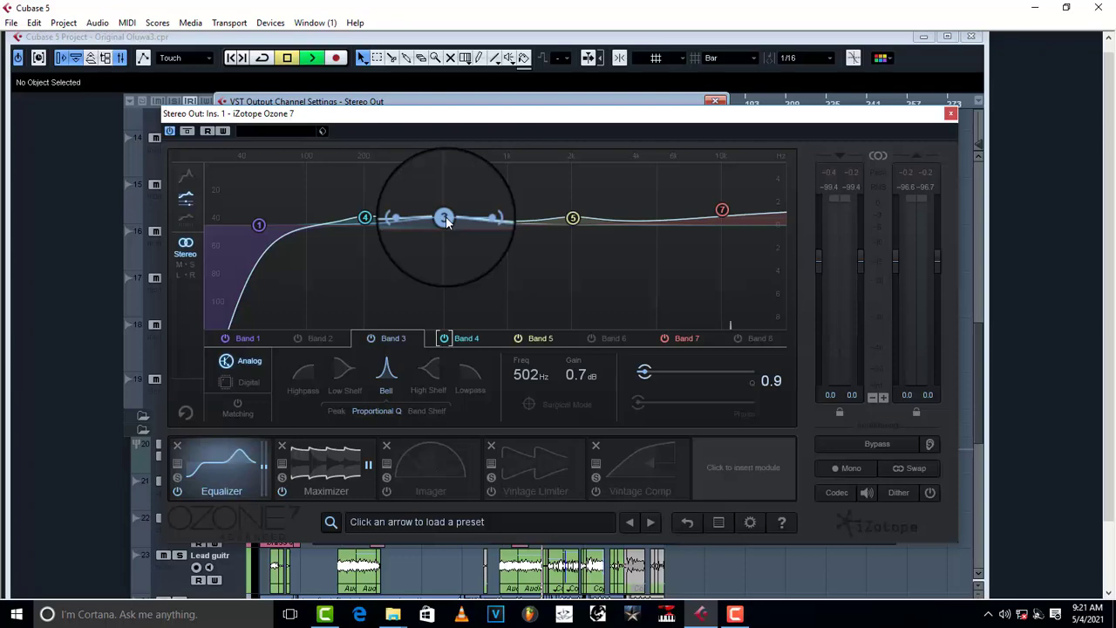
pyautogui.press('space')
pyautogui.moveTo(443, 218); pyautogui.dragTo(448, 132)
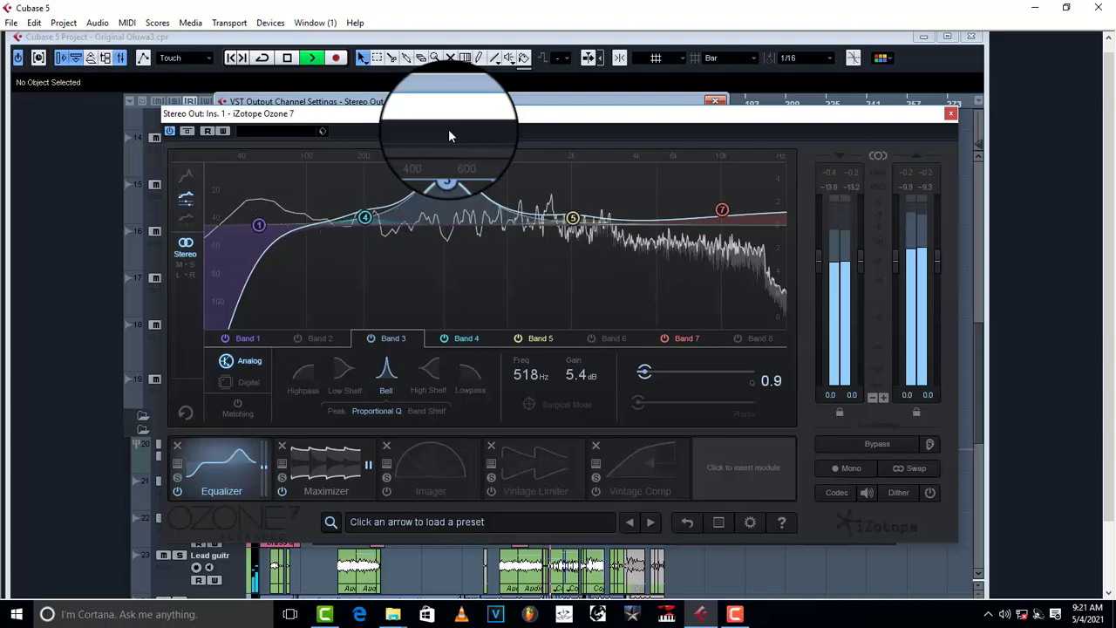
pyautogui.press('space')
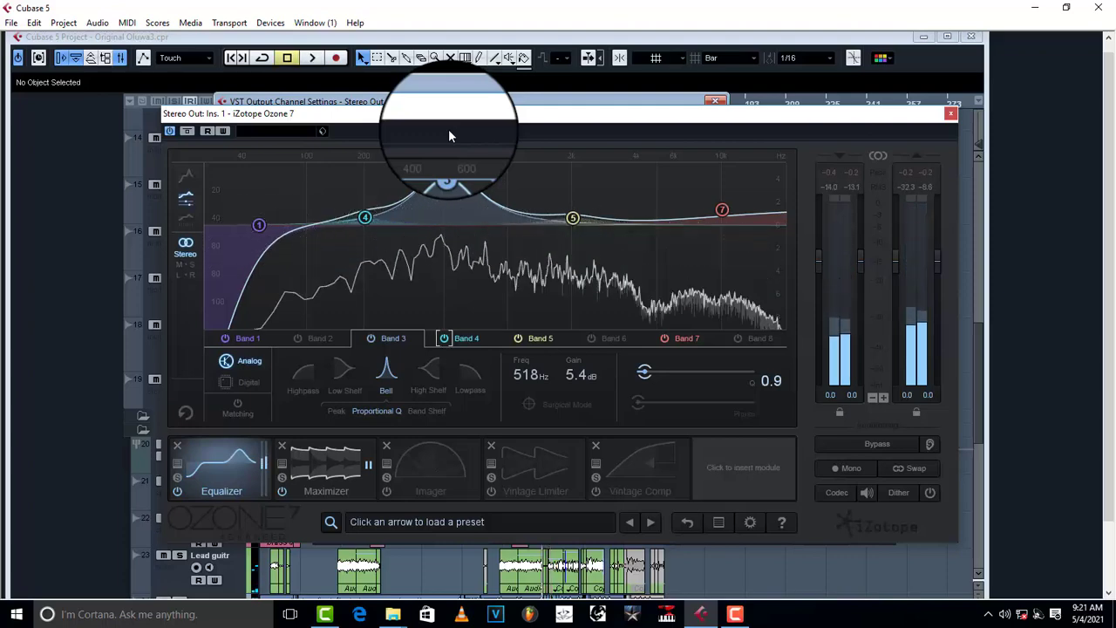
# - Reduce the Equalizer band 3 boost to 1.0 dB at about 510 Hz and audition it briefly
pyautogui.moveTo(449, 132); pyautogui.dragTo(447, 221)
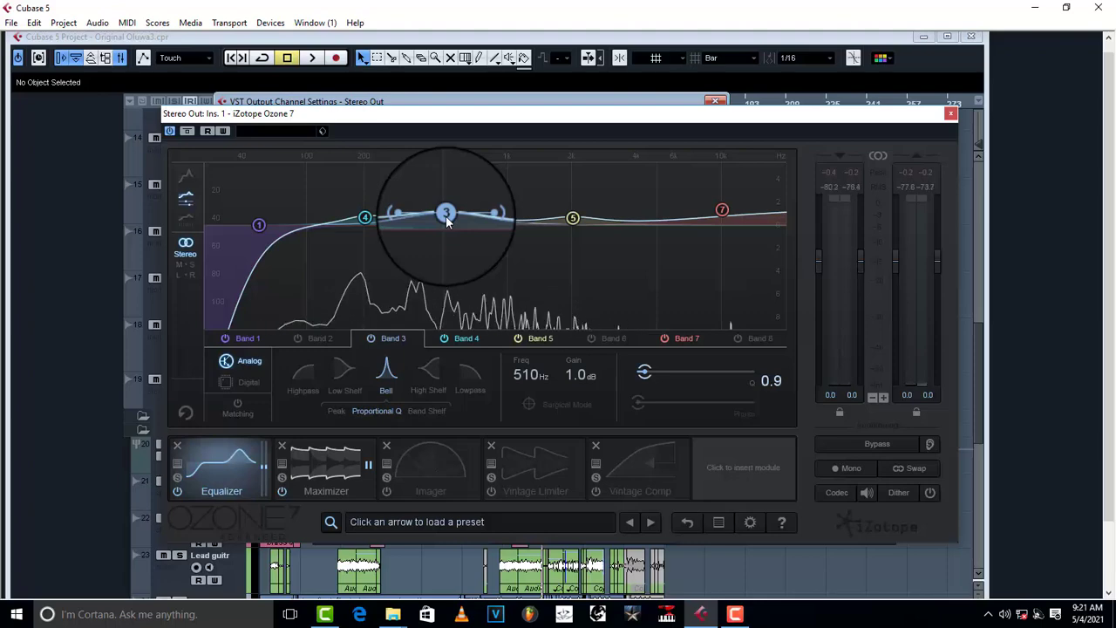
pyautogui.press('space')
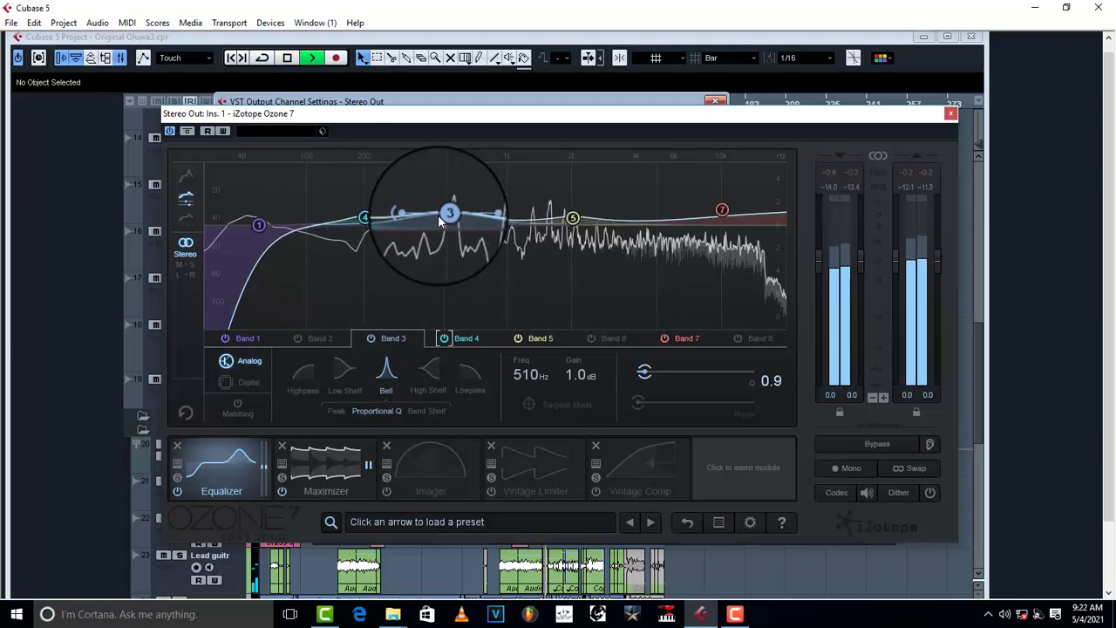
pyautogui.press('space')
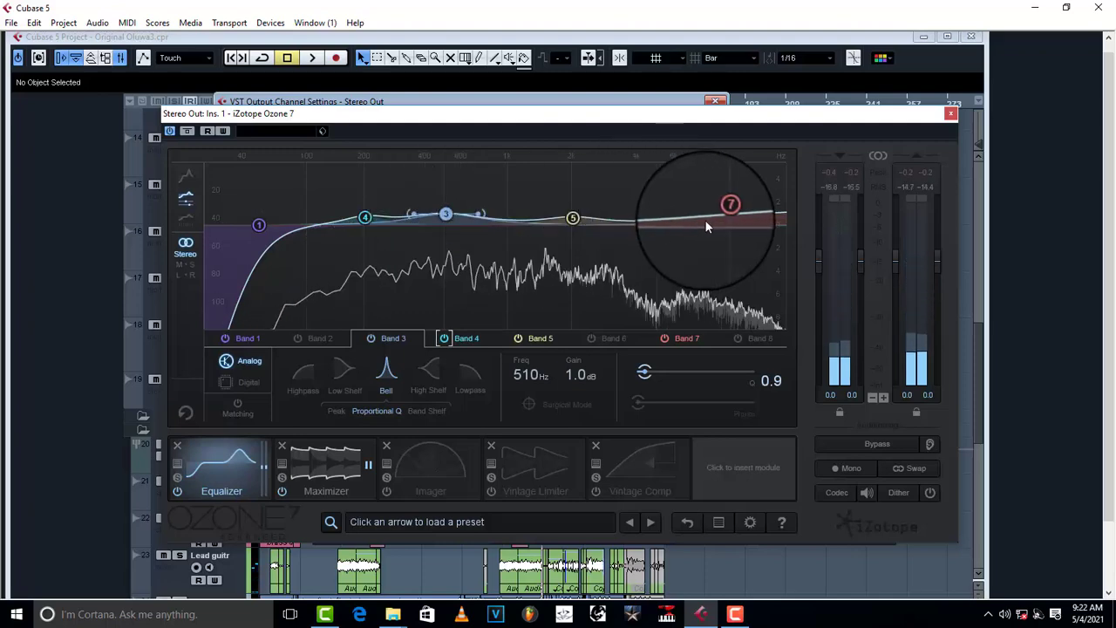
# - Raise Equalizer band 7 to 2.0 dB at about 9.89 kHz and band 5 to 1.0 dB at 2.03 kHz
pyautogui.moveTo(729, 206); pyautogui.dragTo(722, 203)
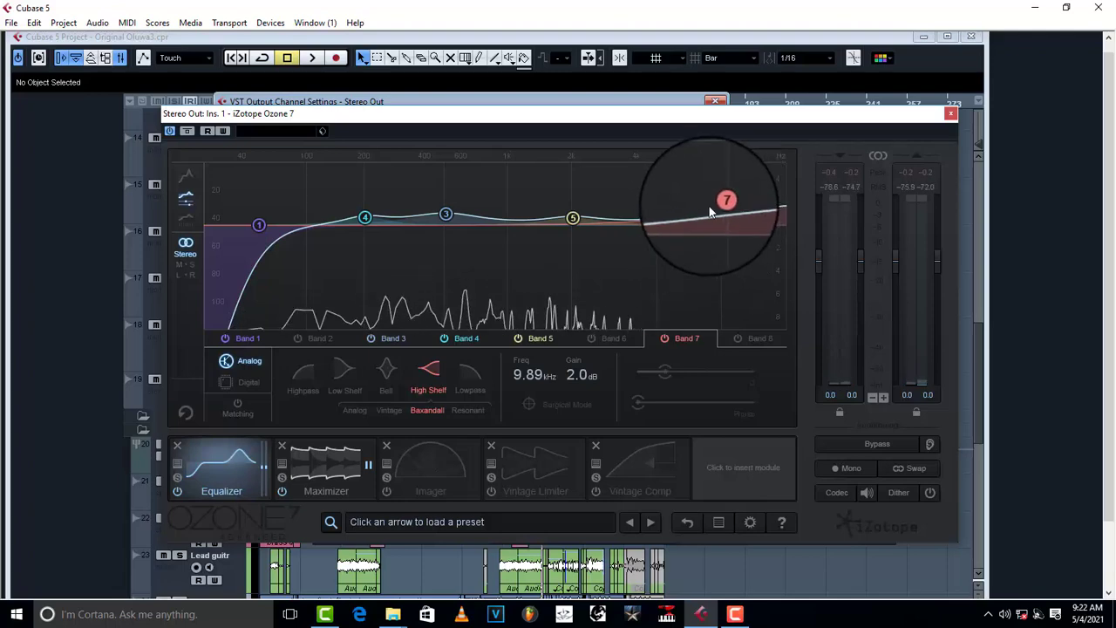
pyautogui.click(573, 219)
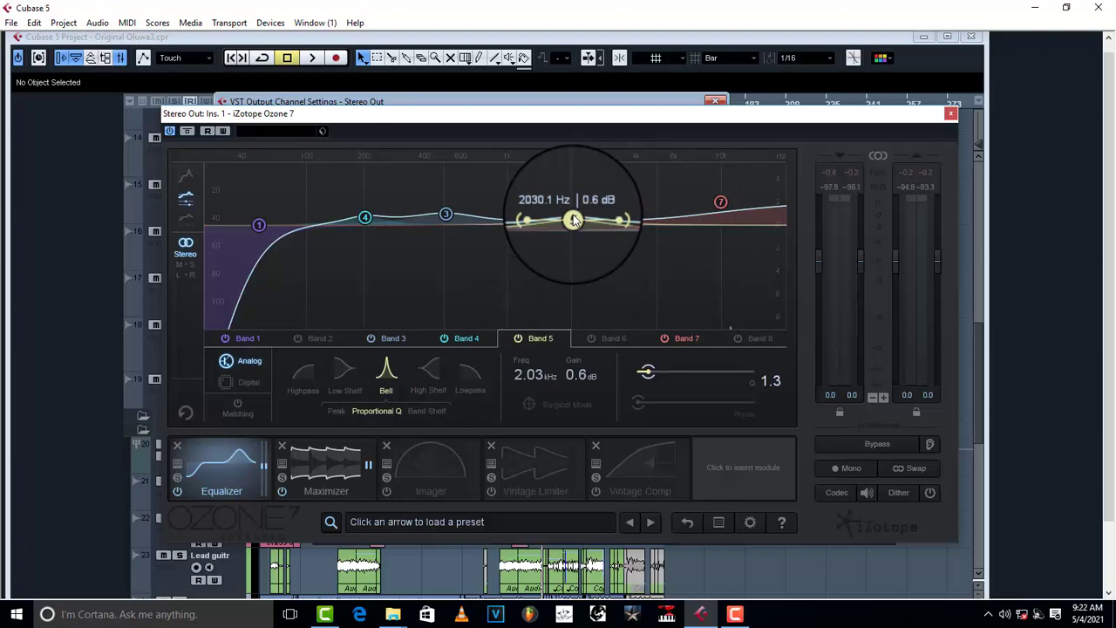
pyautogui.moveTo(573, 219); pyautogui.dragTo(574, 216)
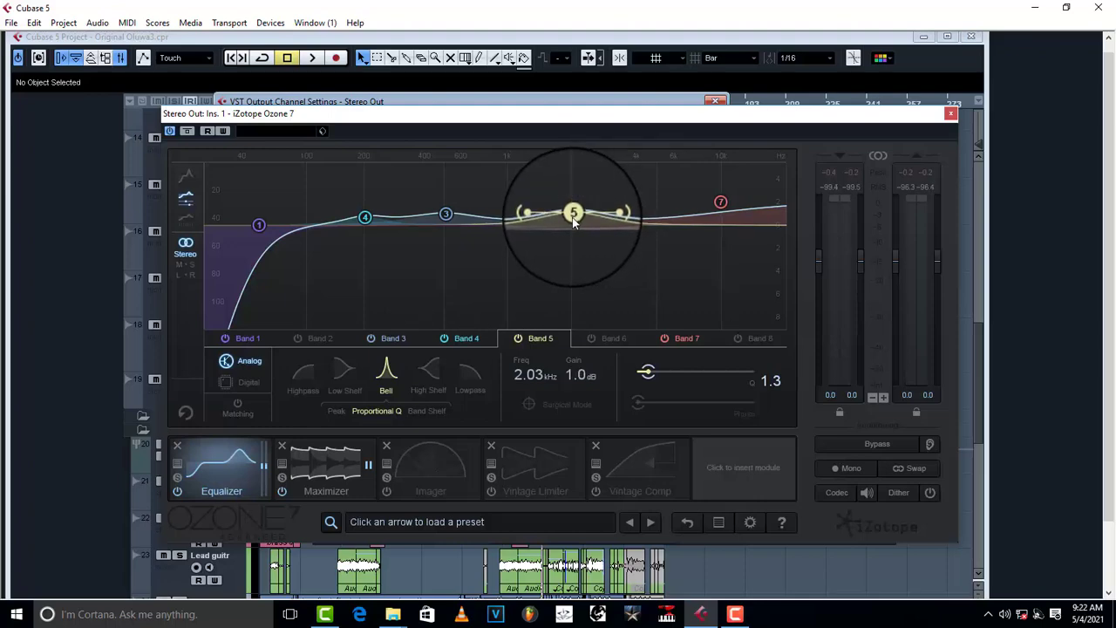
# - Review the settings of Equalizer bands 3 and 4 and play a short passage with the adjusted curve
pyautogui.click(446, 215)
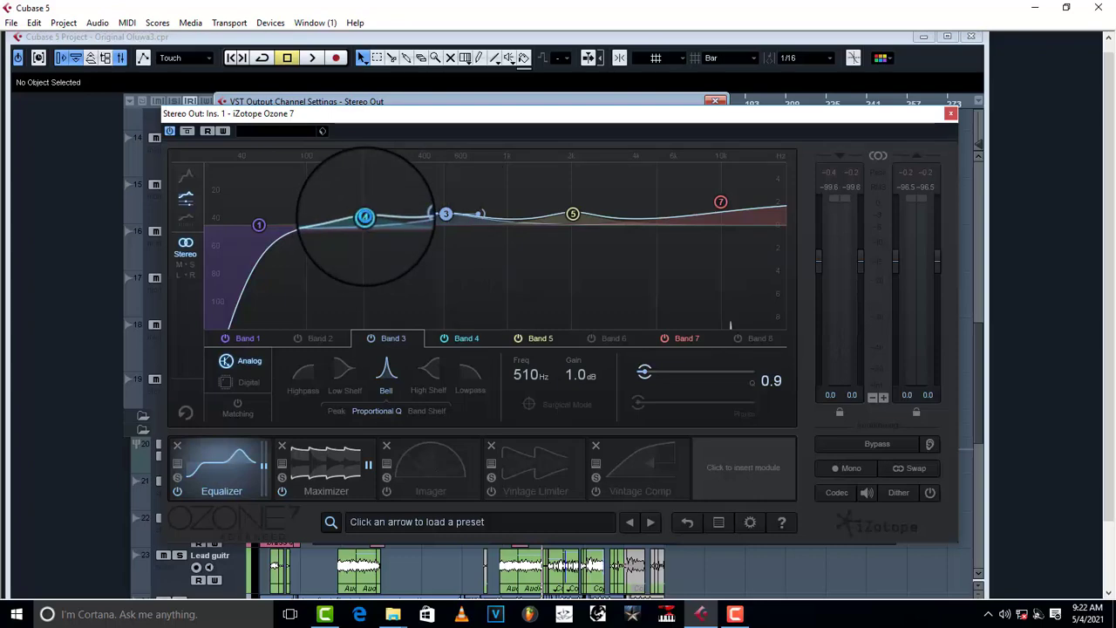
pyautogui.click(365, 217)
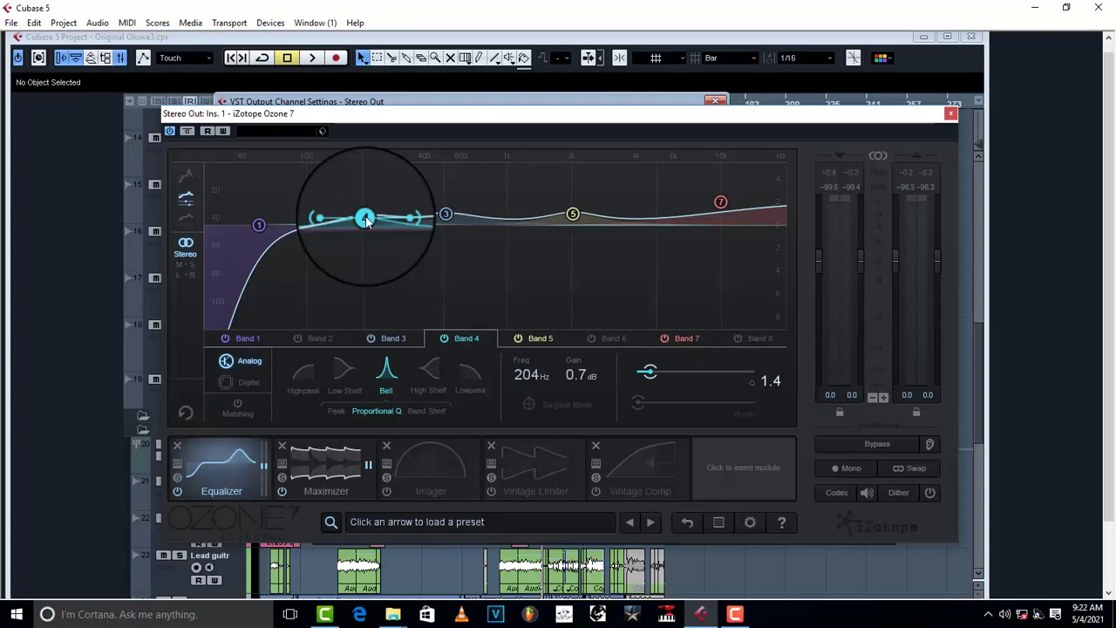
pyautogui.press('space')
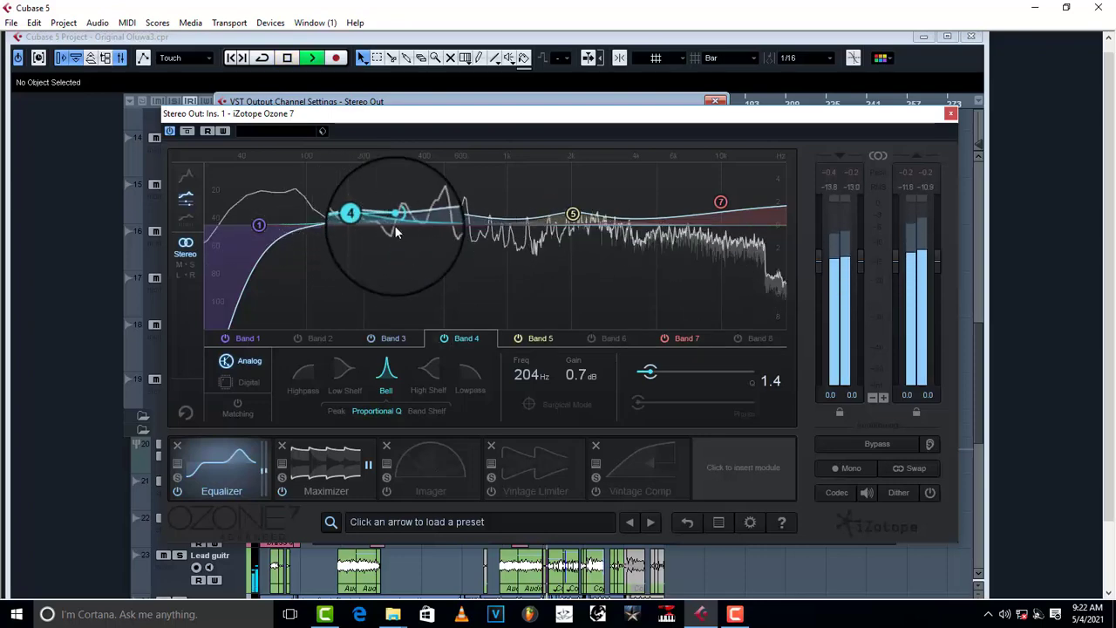
pyautogui.press('space')
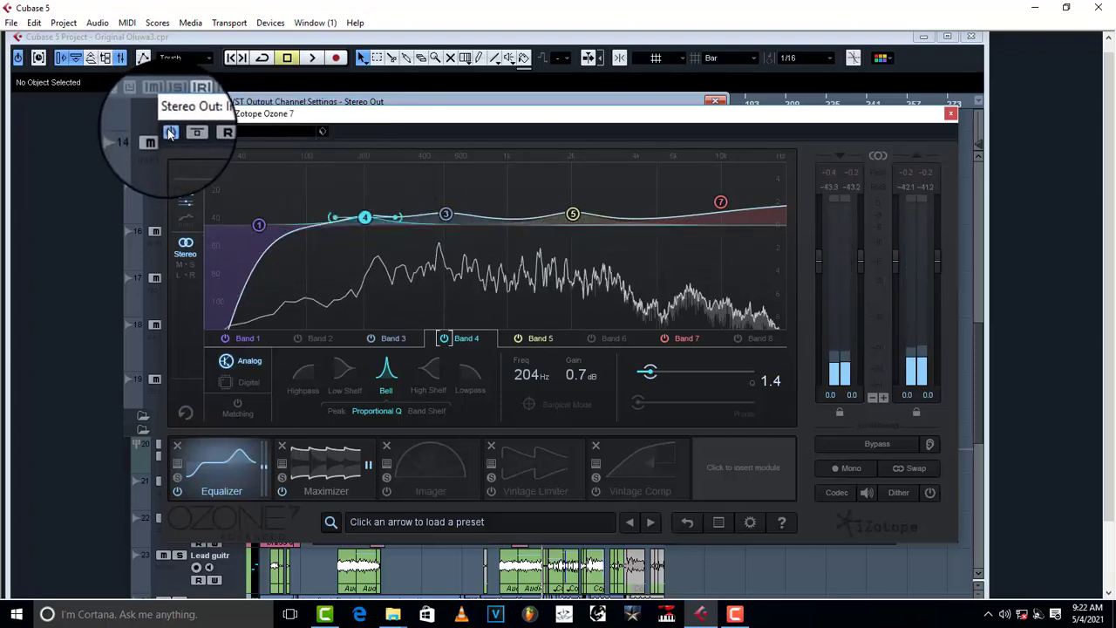
# - Bypass and reactivate the whole Ozone plug-in, and play the mix to judge the processed sound
pyautogui.click(170, 132)
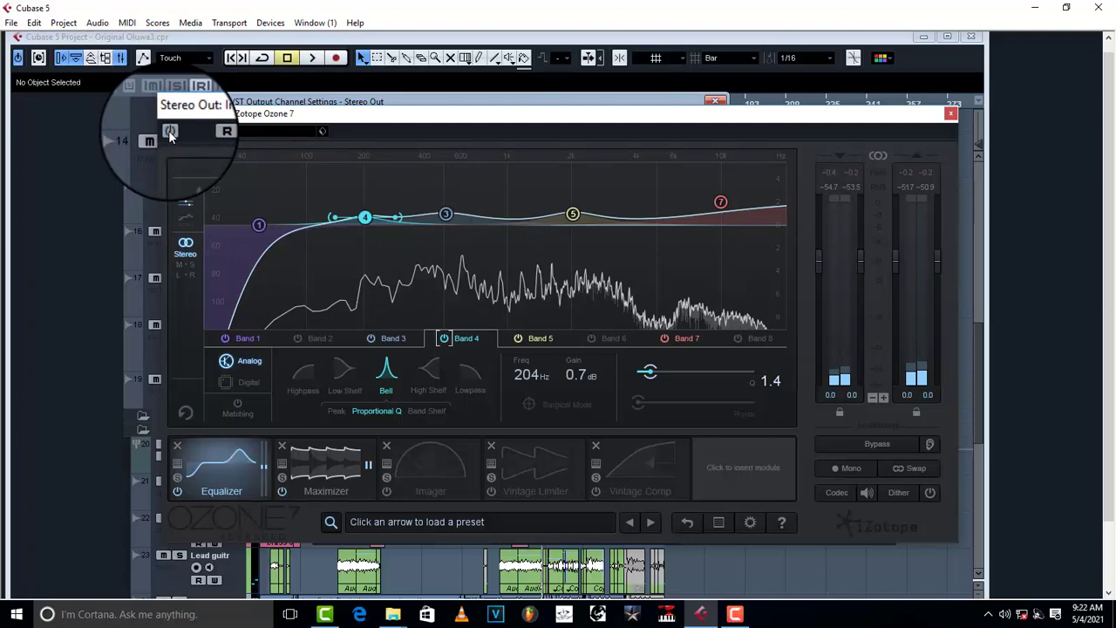
pyautogui.click(170, 132)
pyautogui.press('space')
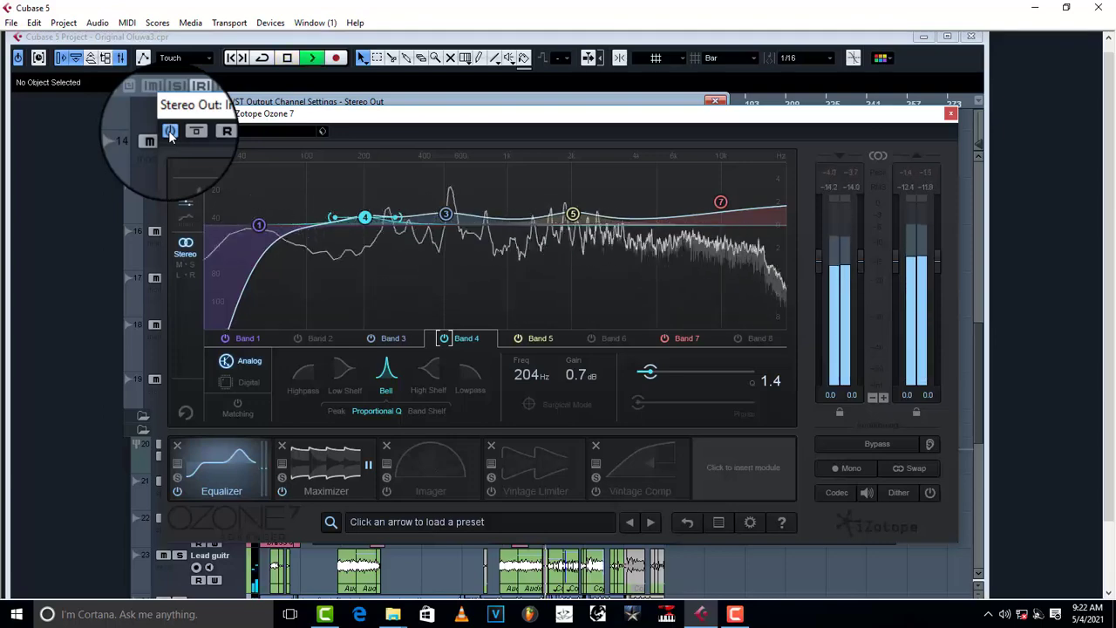
pyautogui.press('space')
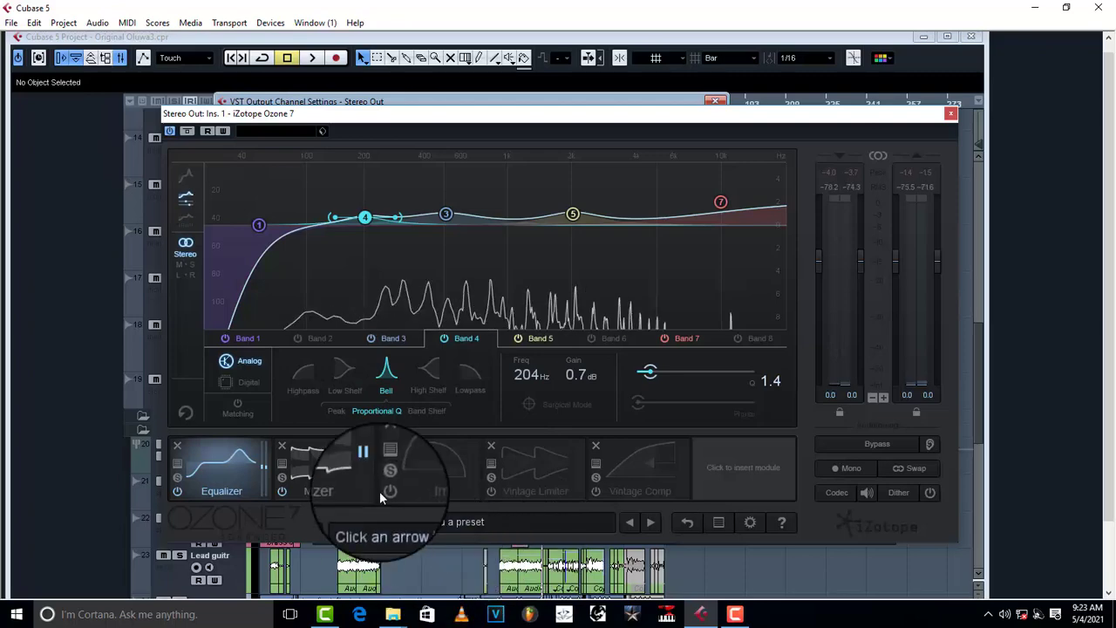
# - Open the Maximizer and lower its threshold to -11.2 dB while the mix plays
pyautogui.click(333, 475)
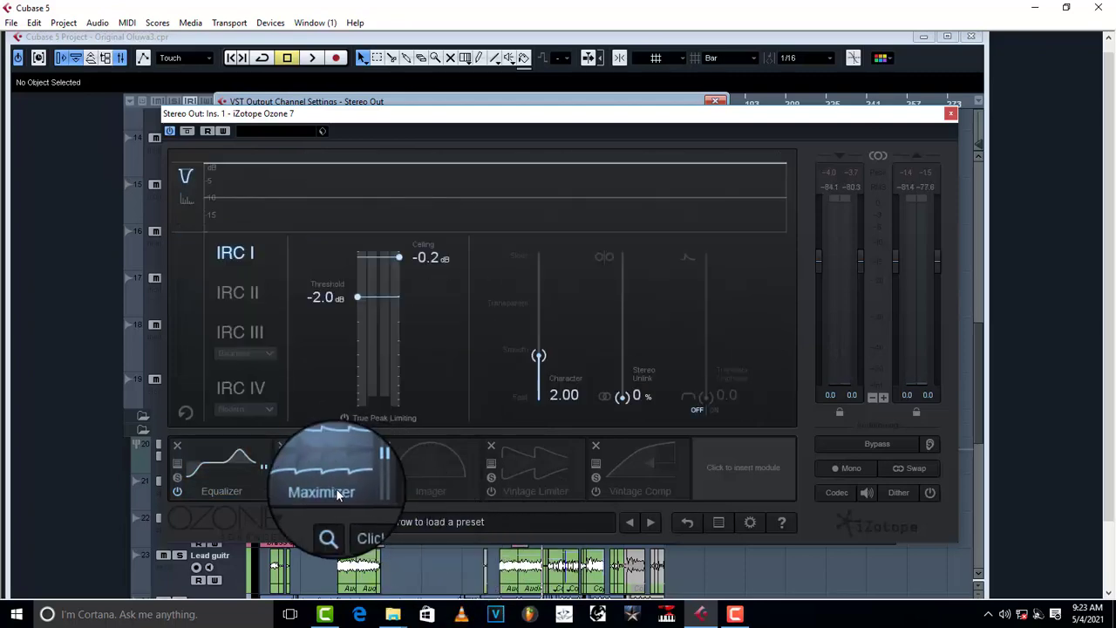
pyautogui.press('space')
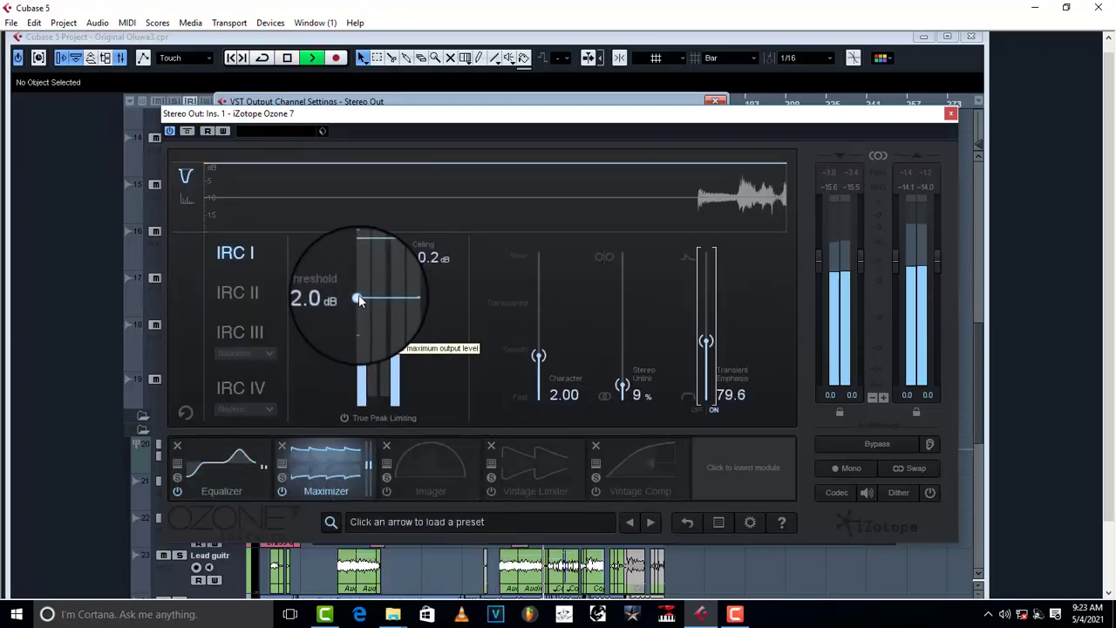
pyautogui.moveTo(359, 299); pyautogui.dragTo(360, 371)
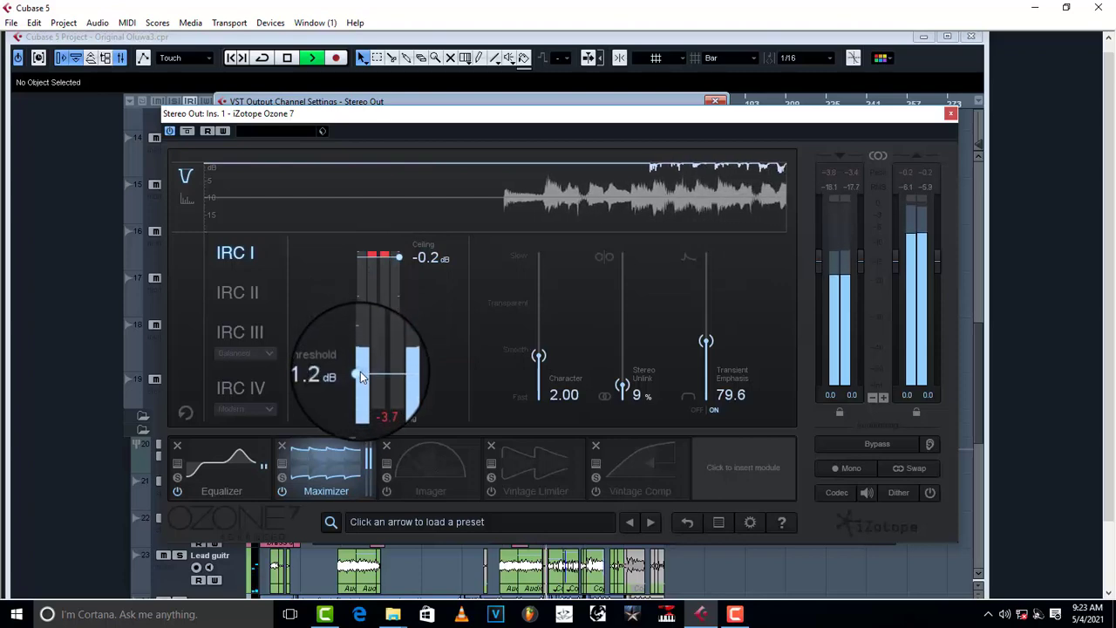
# - Raise the Maximizer's Transient Emphasis to 122.3, audition Stereo Unlink at 92%, and bring Stereo Unlink down to 0%
pyautogui.moveTo(705, 339); pyautogui.dragTo(708, 316)
pyautogui.moveTo(622, 386); pyautogui.dragTo(622, 263)
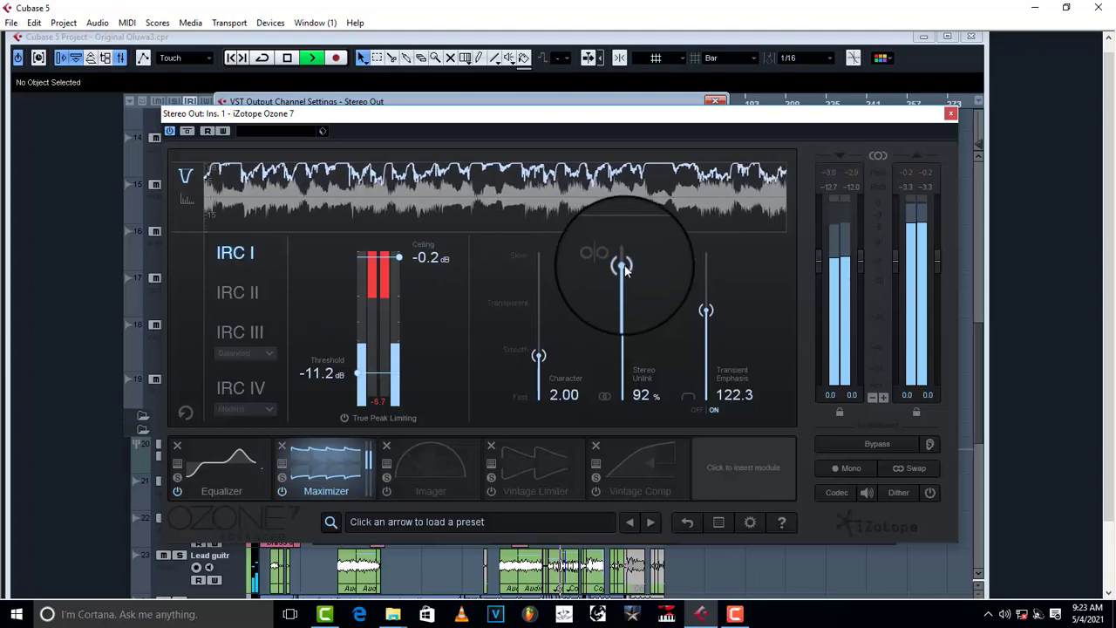
pyautogui.moveTo(623, 266); pyautogui.dragTo(649, 448)
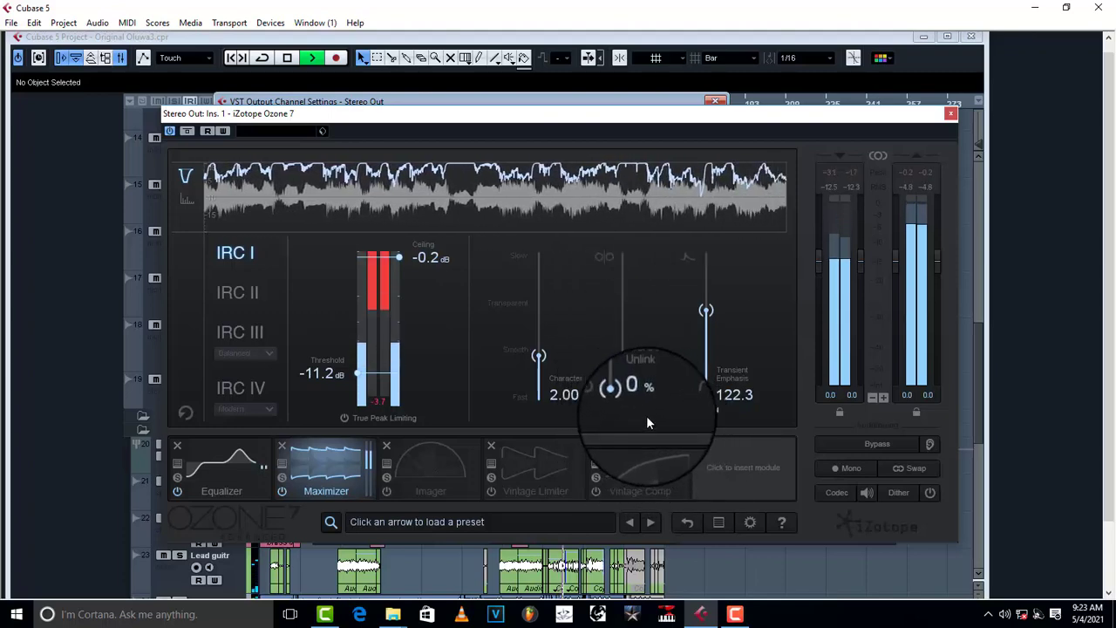
pyautogui.moveTo(622, 394)
pyautogui.mouseDown()
pyautogui.moveTo(626, 258)
pyautogui.moveTo(619, 409)
pyautogui.mouseUp()
# - Raise the Maximizer's Character to 5.83 and reduce Transient Emphasis to 70.9 during playback
pyautogui.moveTo(539, 349); pyautogui.dragTo(548, 308)
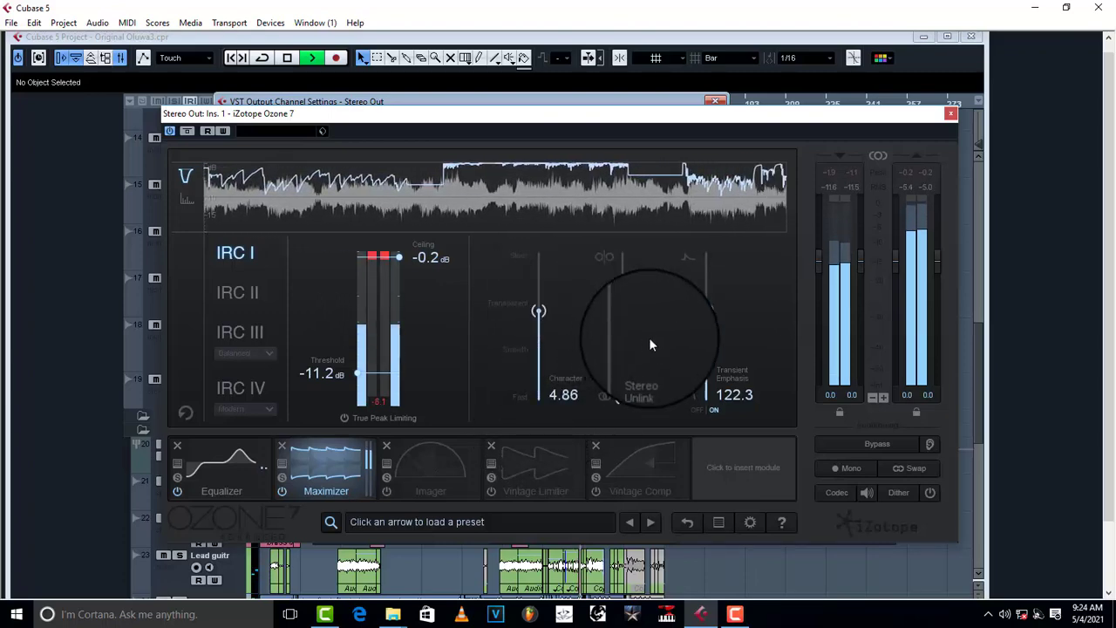
pyautogui.moveTo(708, 316); pyautogui.dragTo(706, 347)
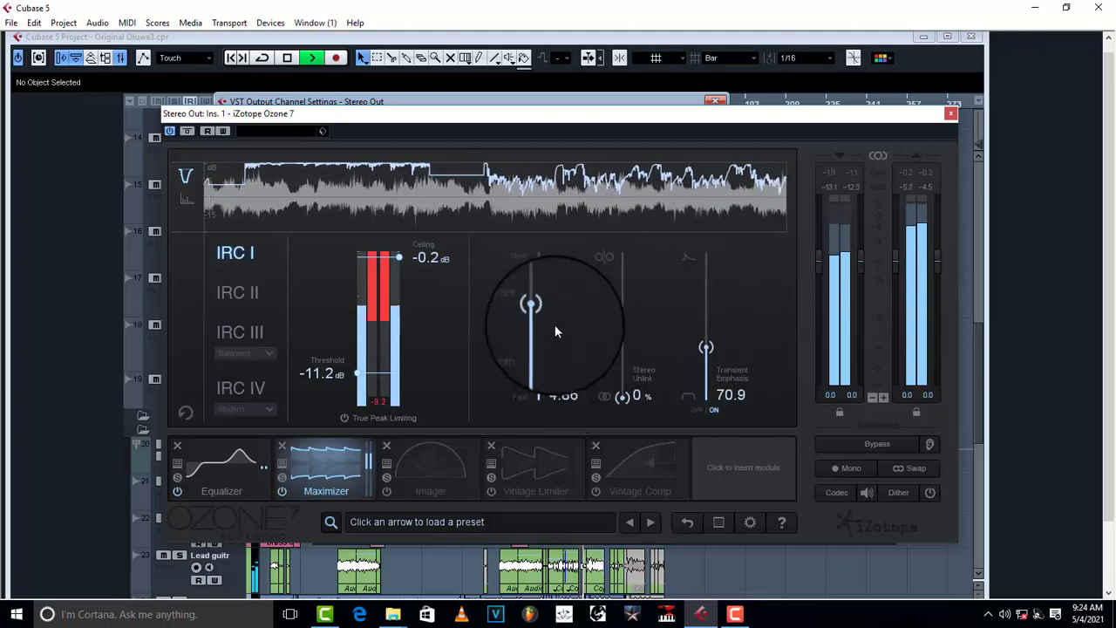
pyautogui.moveTo(531, 305)
pyautogui.mouseDown()
pyautogui.moveTo(539, 399)
pyautogui.moveTo(551, 277)
pyautogui.moveTo(537, 280)
pyautogui.moveTo(540, 301)
pyautogui.mouseUp()
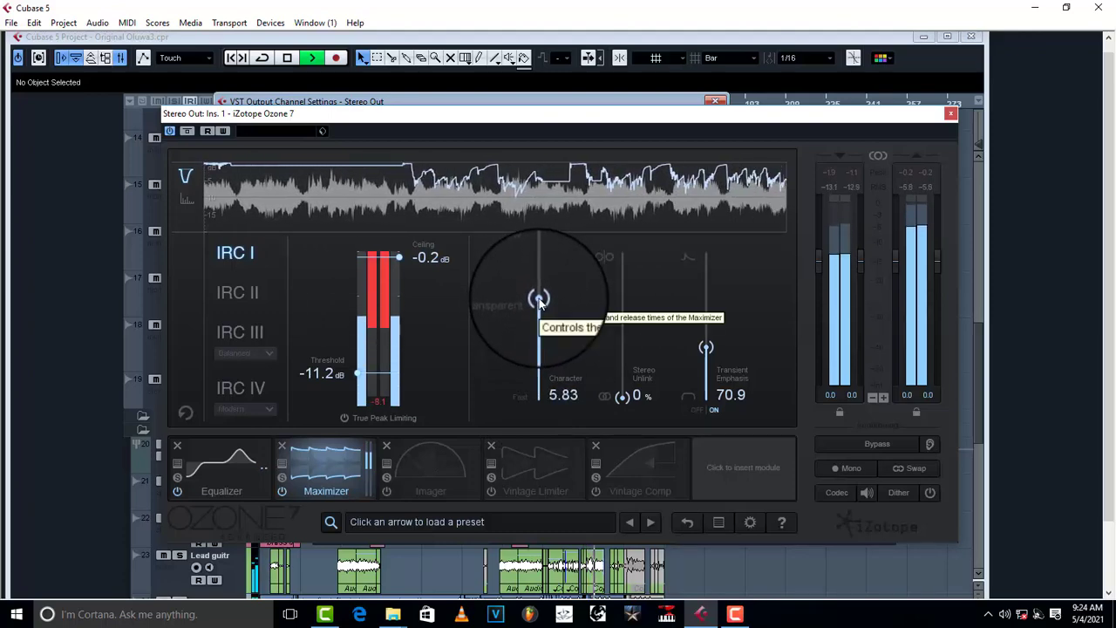
# - Compare the Maximizer's Character at 0.00 and 5.72 while the mix plays
pyautogui.moveTo(539, 300); pyautogui.dragTo(538, 403)
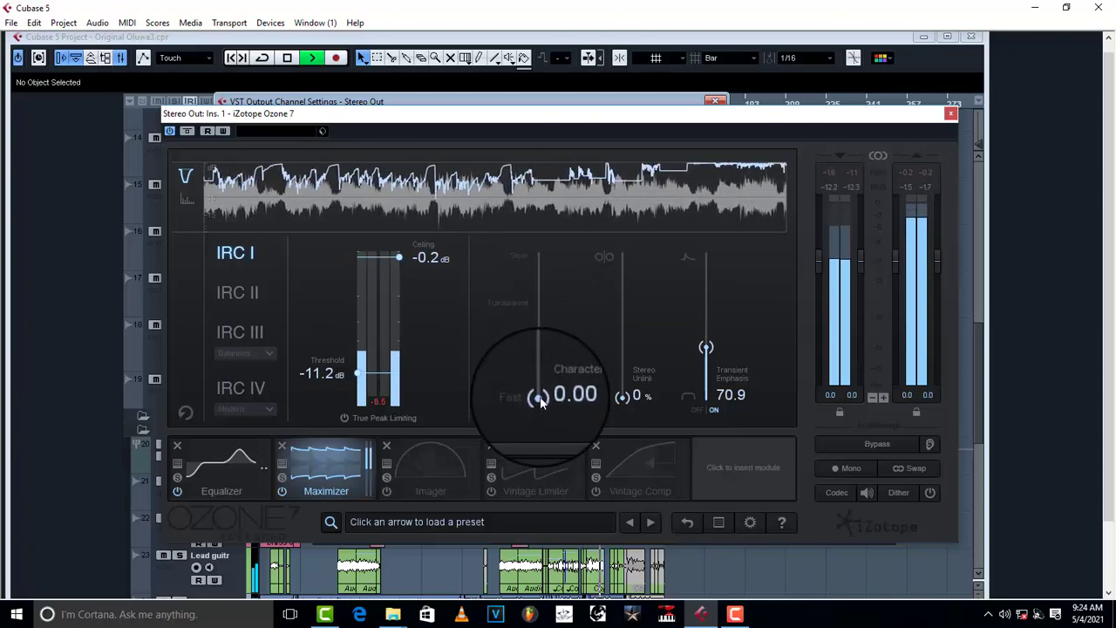
pyautogui.moveTo(538, 403); pyautogui.dragTo(538, 303)
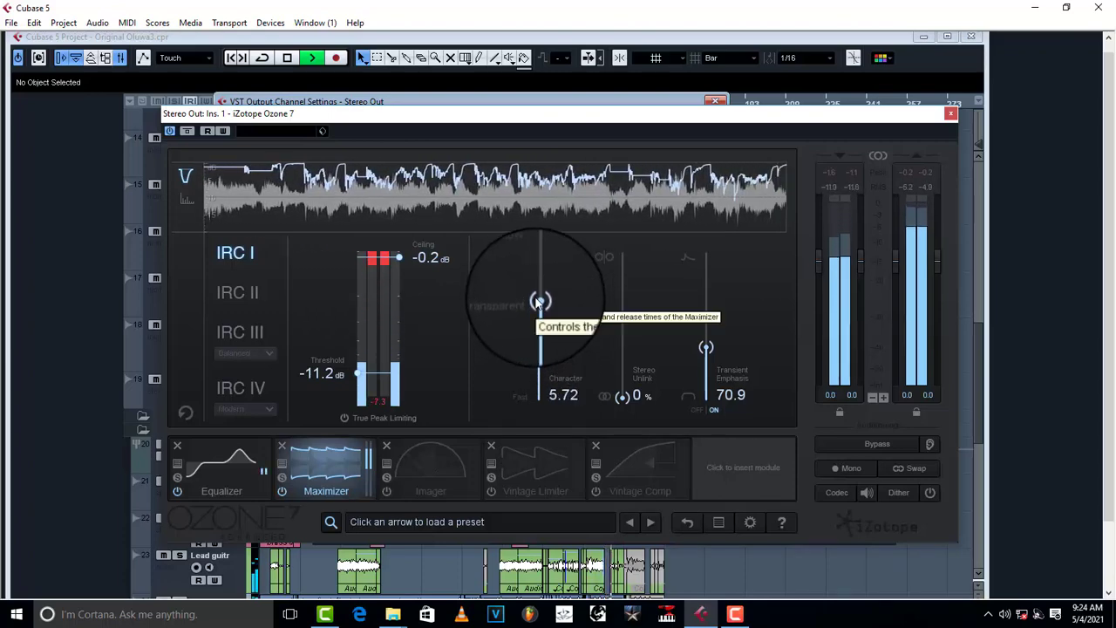
pyautogui.moveTo(539, 302); pyautogui.dragTo(535, 399)
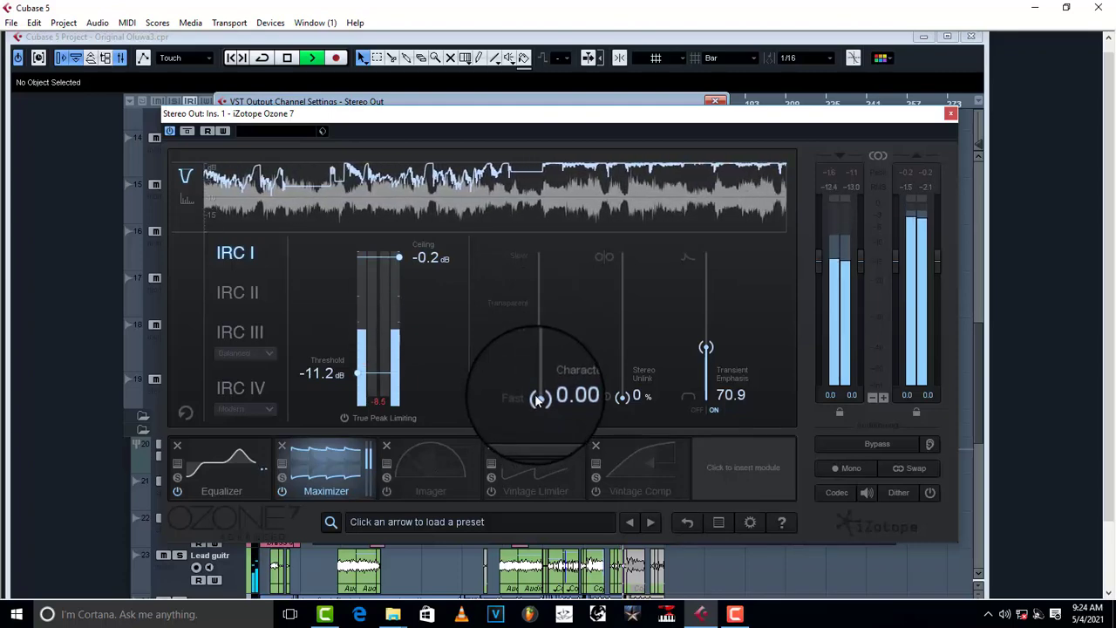
# - Set the Maximizer's Character to 2.20 by ear and stop playback
pyautogui.moveTo(538, 399); pyautogui.dragTo(541, 381)
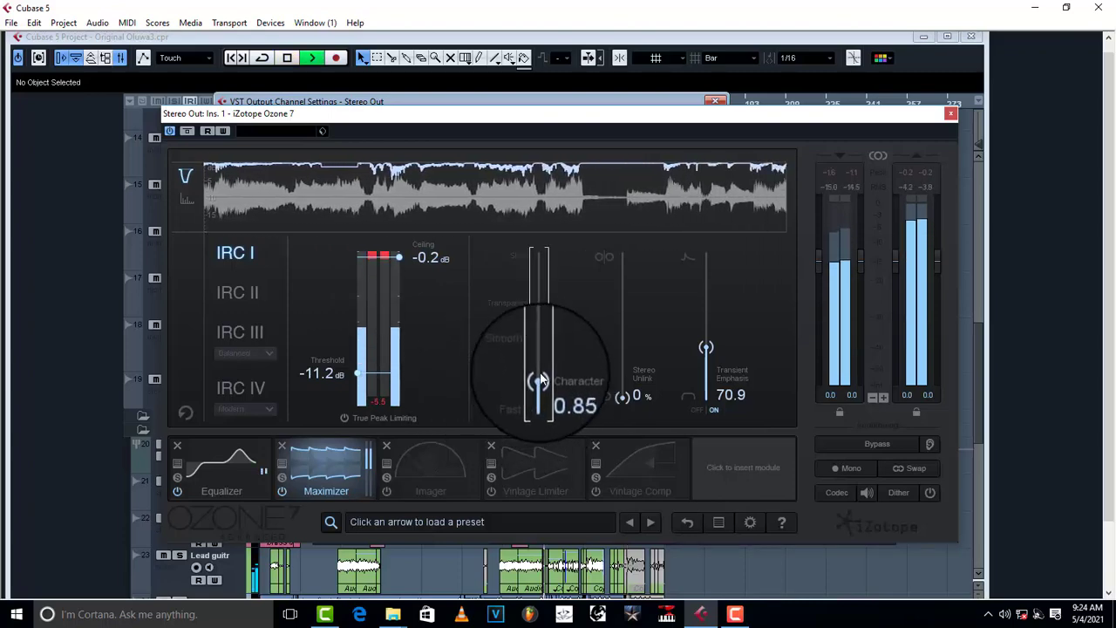
pyautogui.click(540, 370)
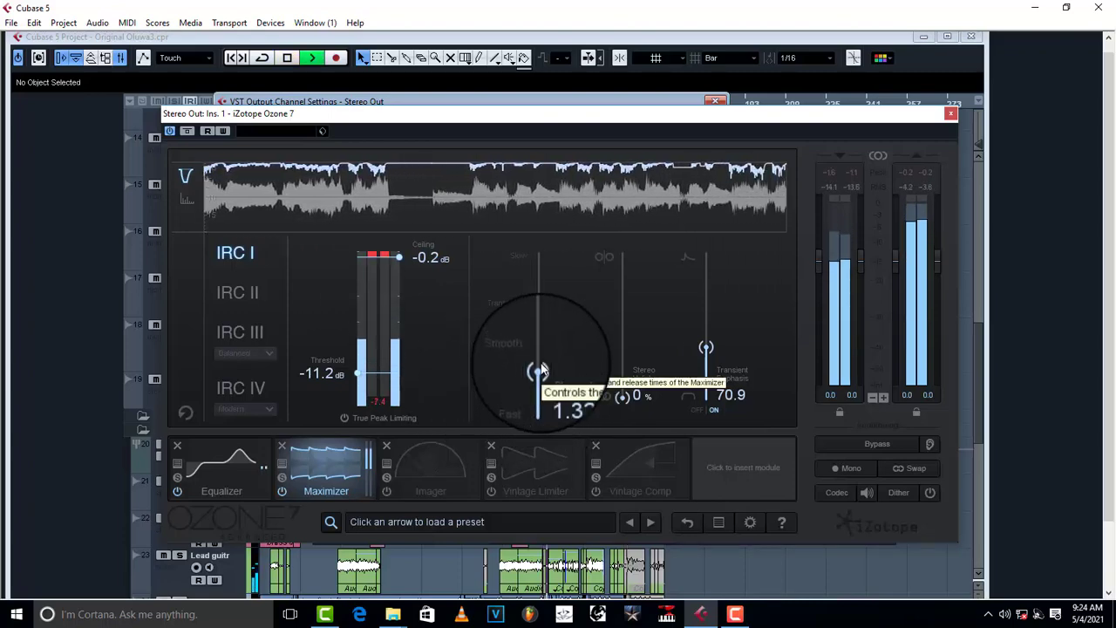
pyautogui.moveTo(541, 368); pyautogui.dragTo(541, 349)
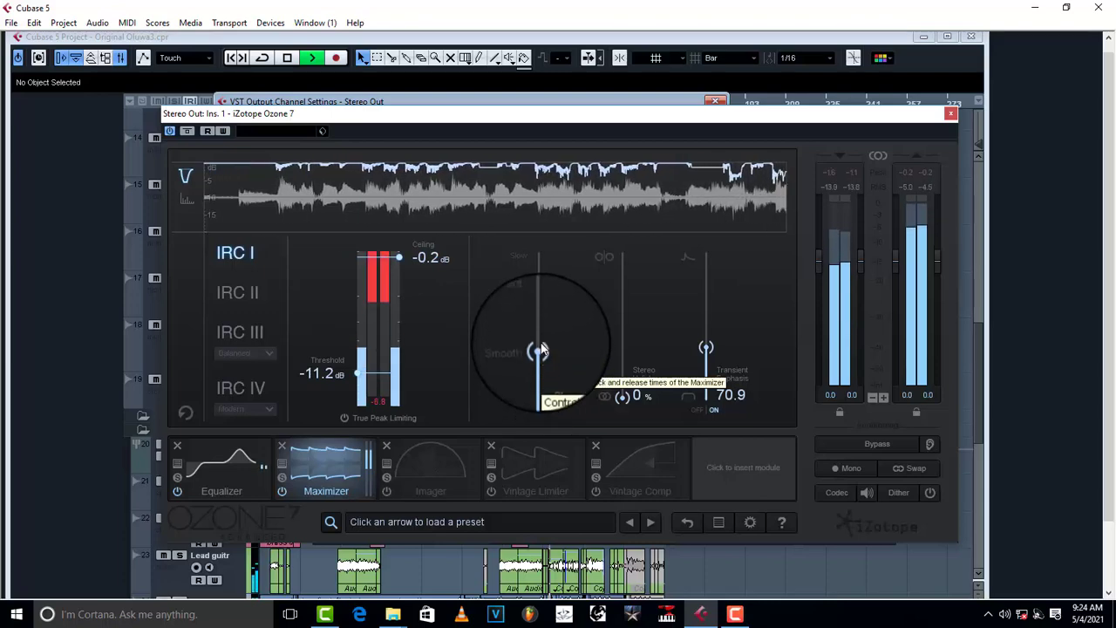
pyautogui.press('space')
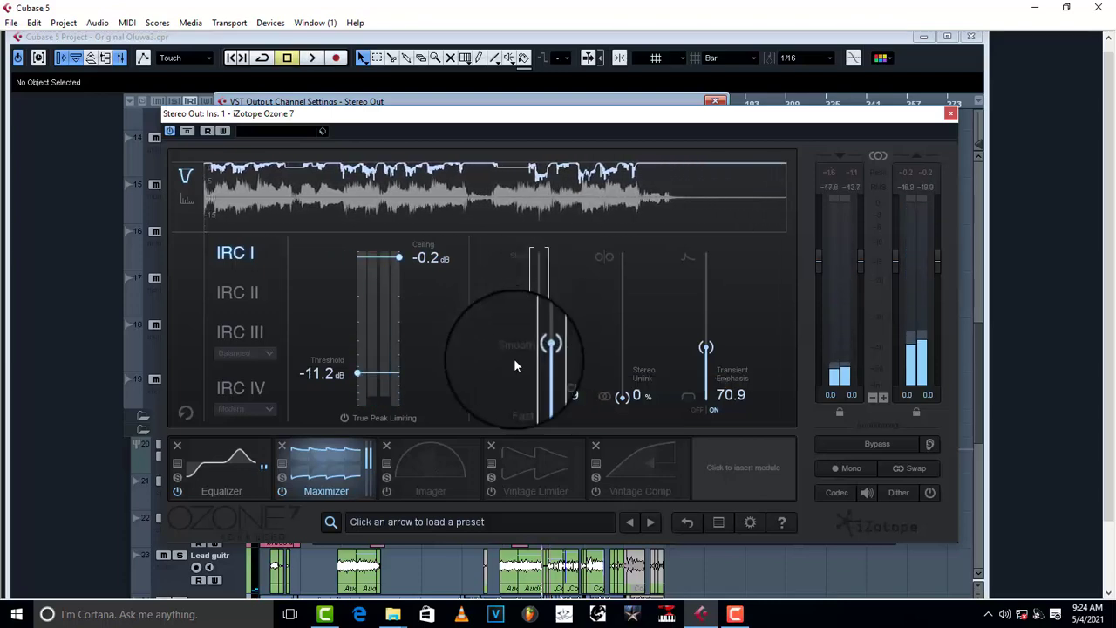
pyautogui.scroll(5, 540, 366)
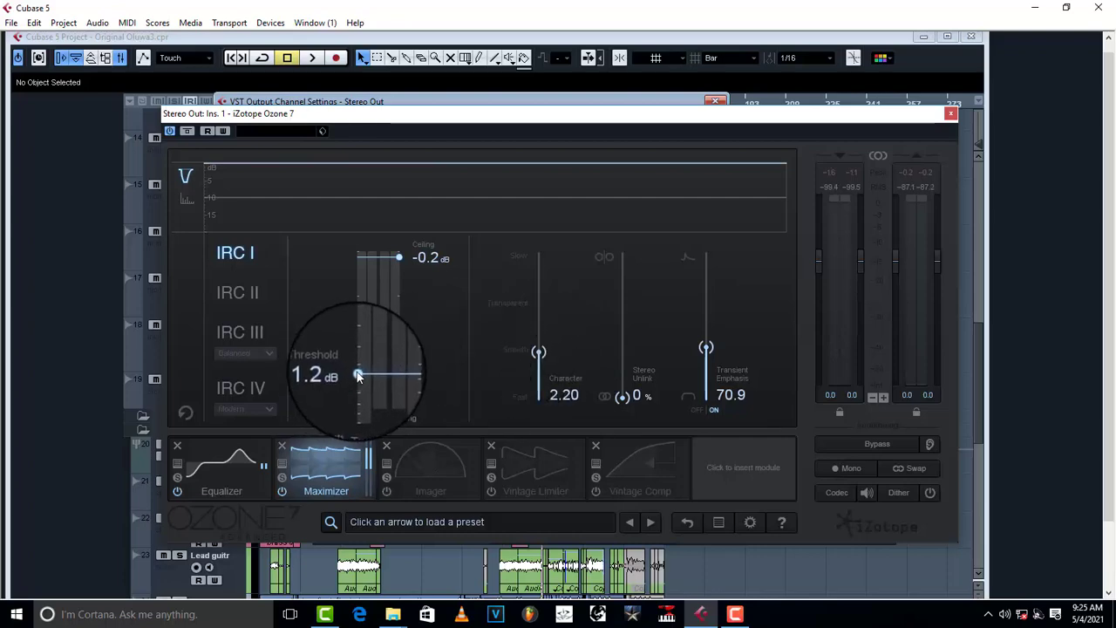
# - Set the Maximizer threshold to -2.0 dB and look through its preset list without loading one
pyautogui.moveTo(357, 374); pyautogui.dragTo(357, 298)
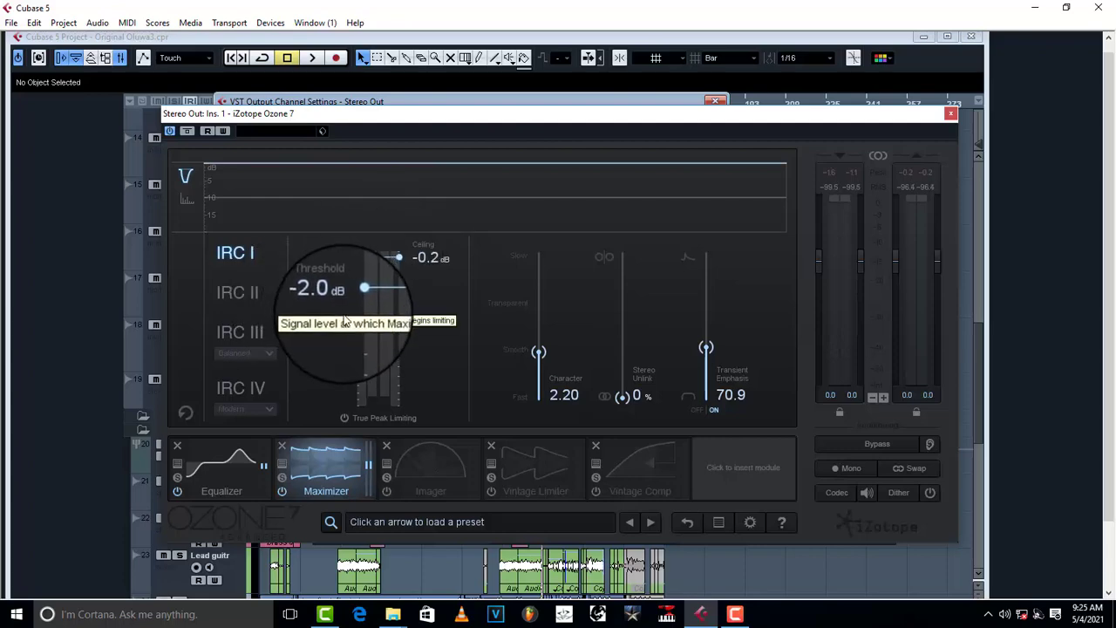
pyautogui.click(282, 466)
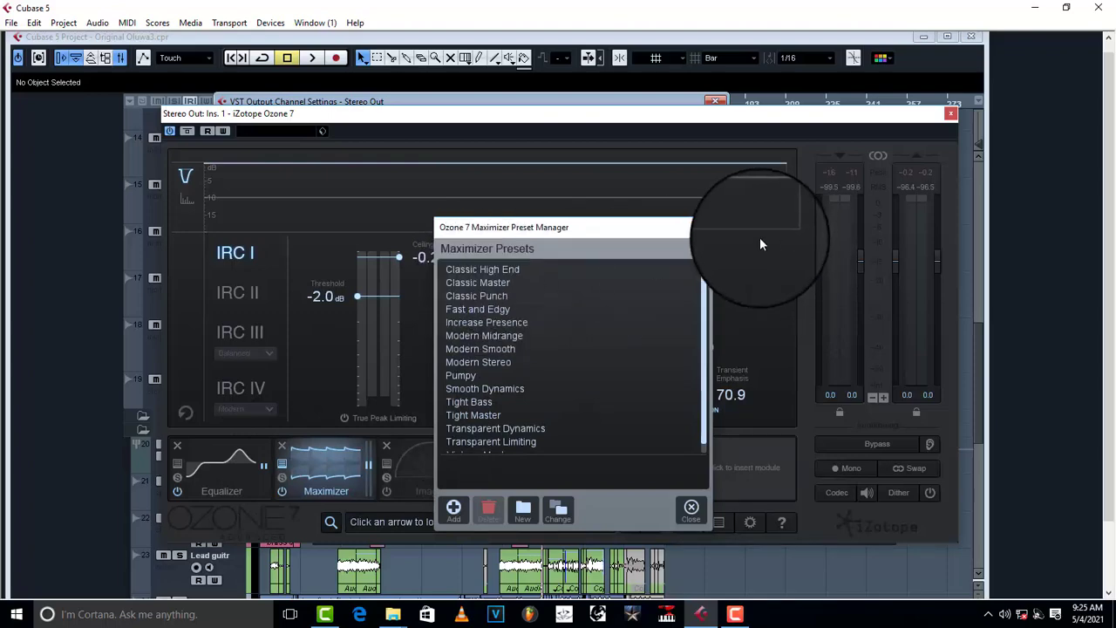
pyautogui.click(705, 227)
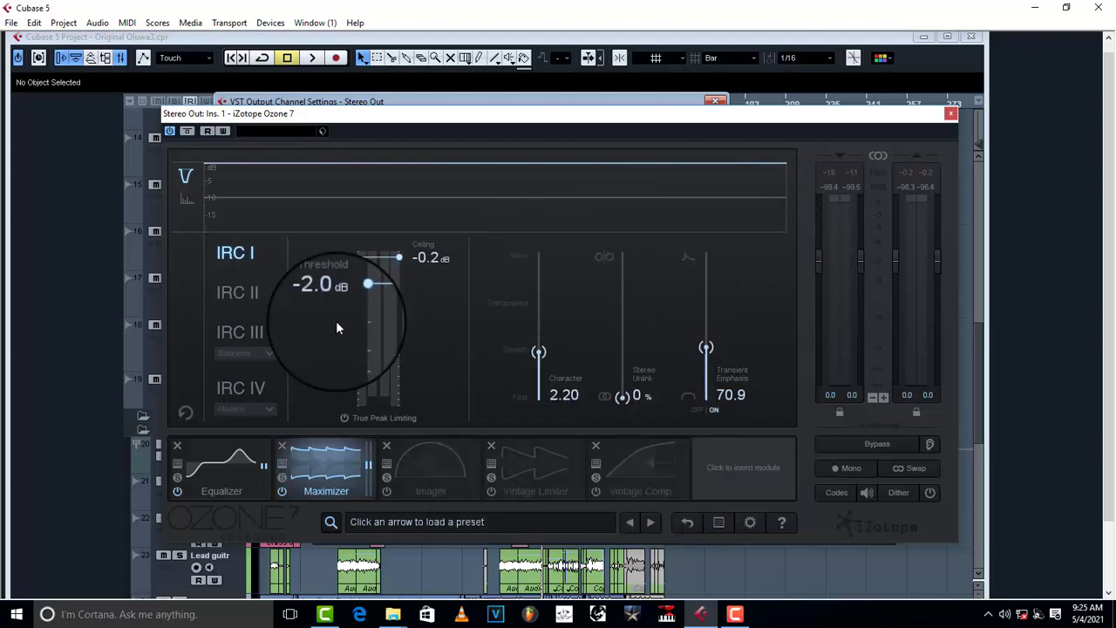
# - Activate the bypassed Imager module and play a short passage through it
pyautogui.click(436, 477)
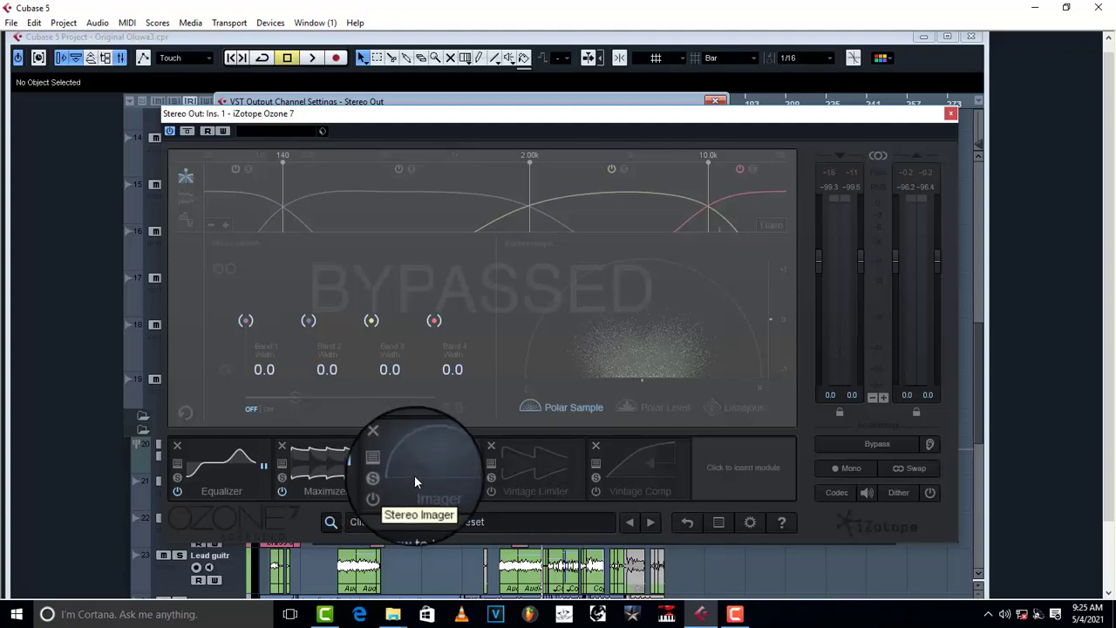
pyautogui.click(389, 491)
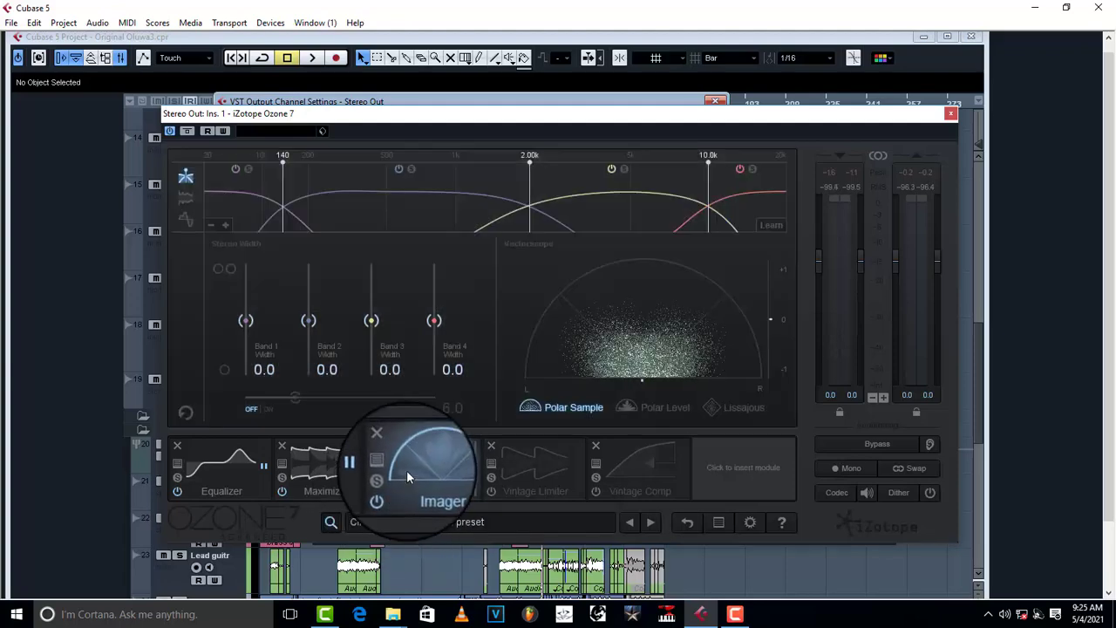
pyautogui.press('space')
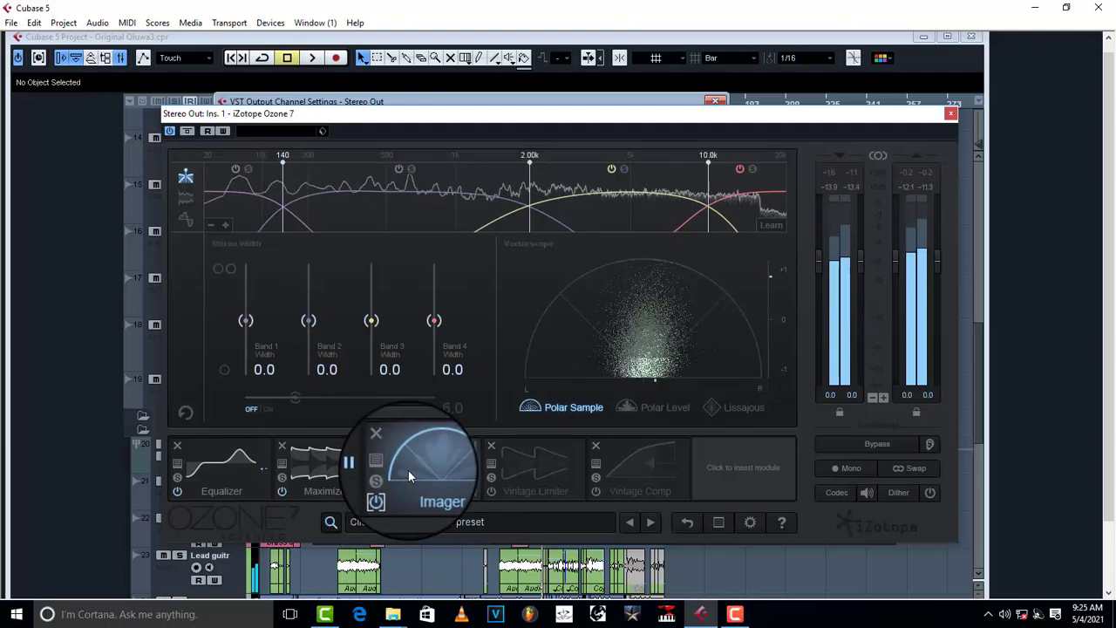
pyautogui.press('space')
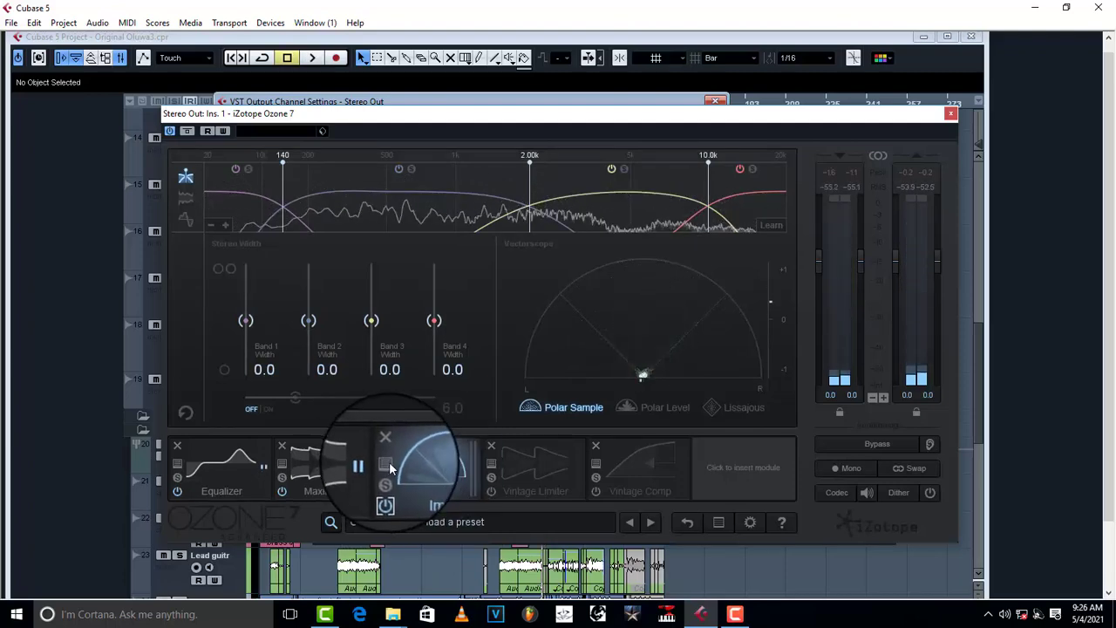
# - Load the Enhanced Space preset in the Imager and raise the band 3 width to 38.0 during playback
pyautogui.click(389, 462)
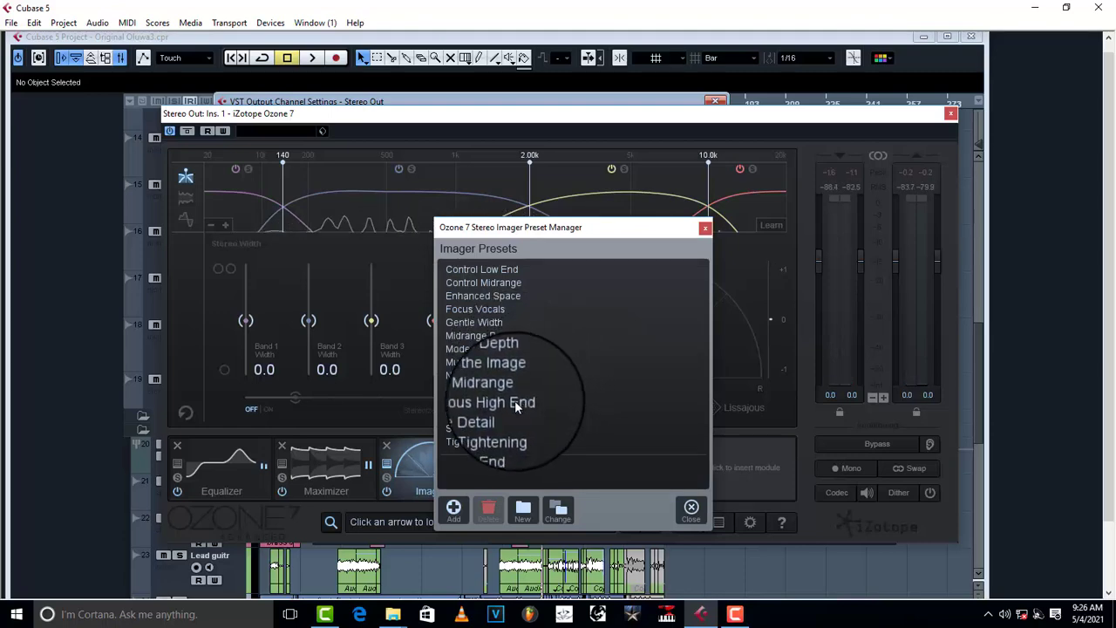
pyautogui.click(474, 294)
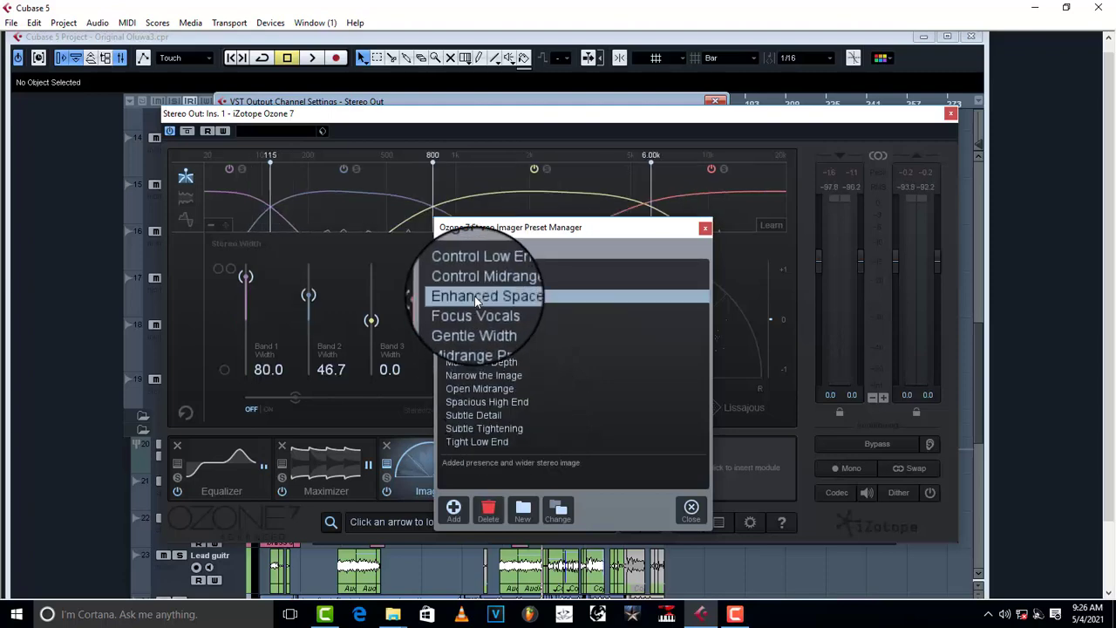
pyautogui.click(704, 227)
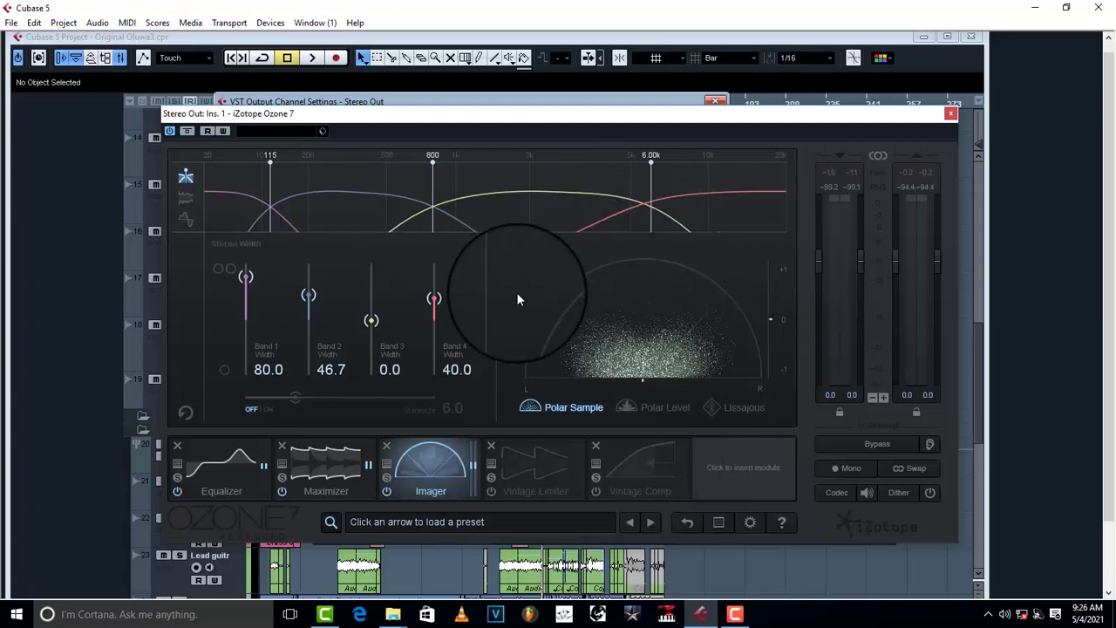
pyautogui.press('space')
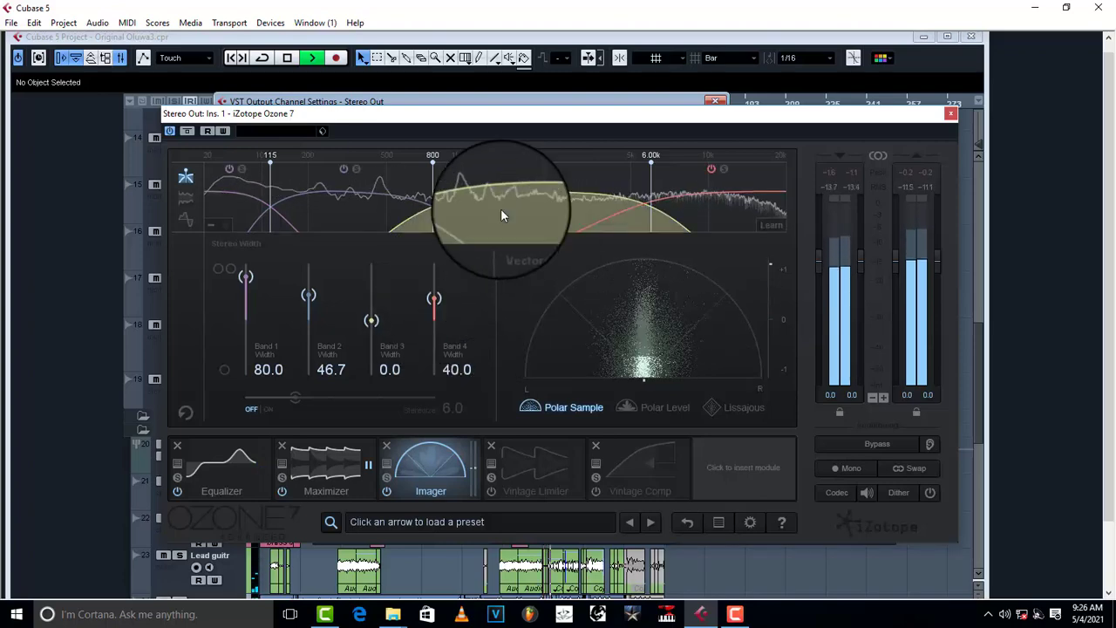
pyautogui.moveTo(373, 323)
pyautogui.mouseDown()
pyautogui.moveTo(372, 293)
pyautogui.moveTo(375, 304)
pyautogui.mouseUp()
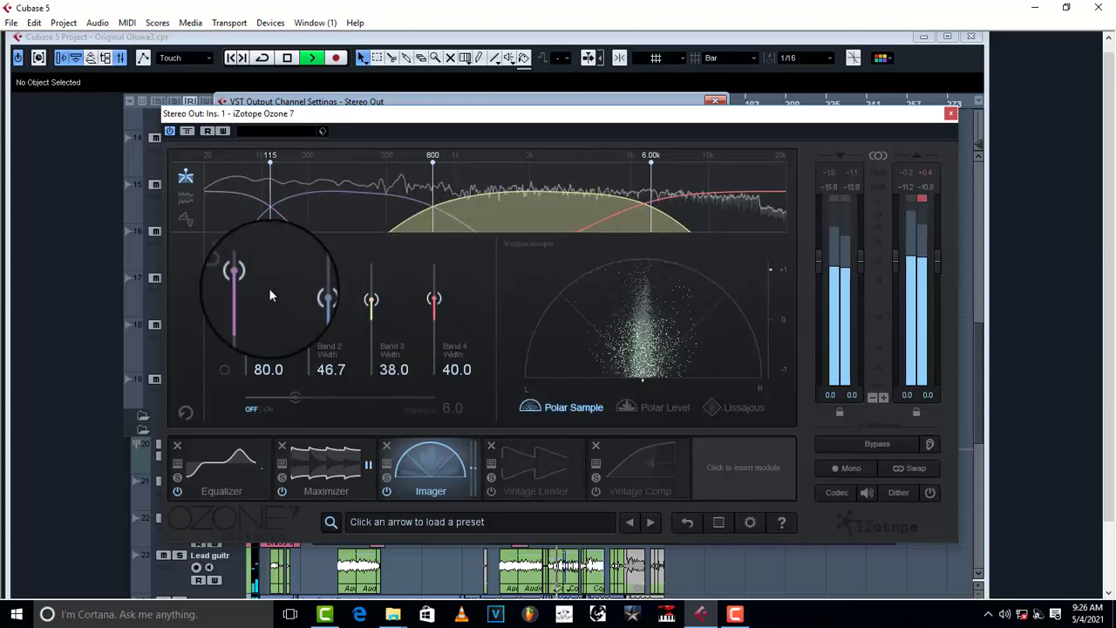
# - Turn on the Imager's Stereoize, set it to 12.5, and play a short passage to judge the width
pyautogui.click(271, 410)
pyautogui.moveTo(296, 398); pyautogui.dragTo(366, 401)
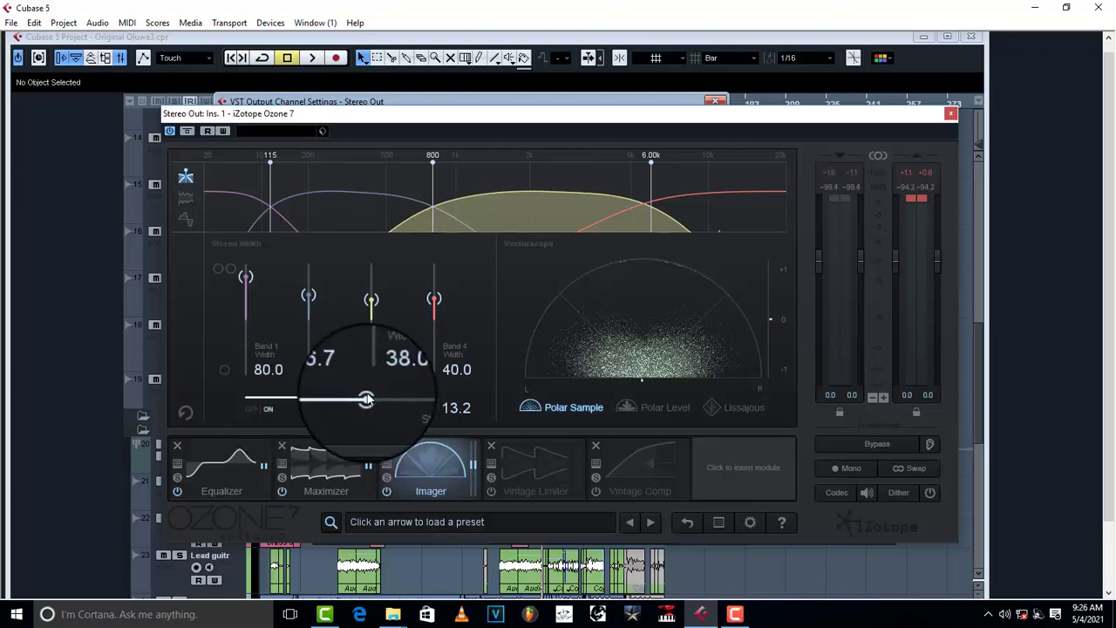
pyautogui.moveTo(366, 399); pyautogui.dragTo(362, 401)
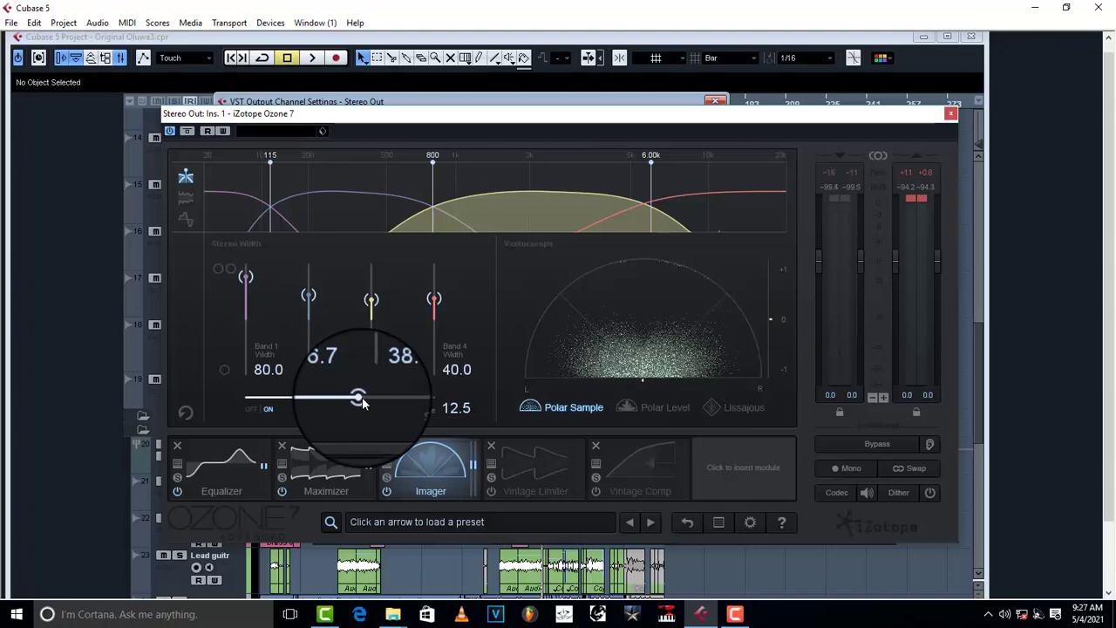
pyautogui.press('space')
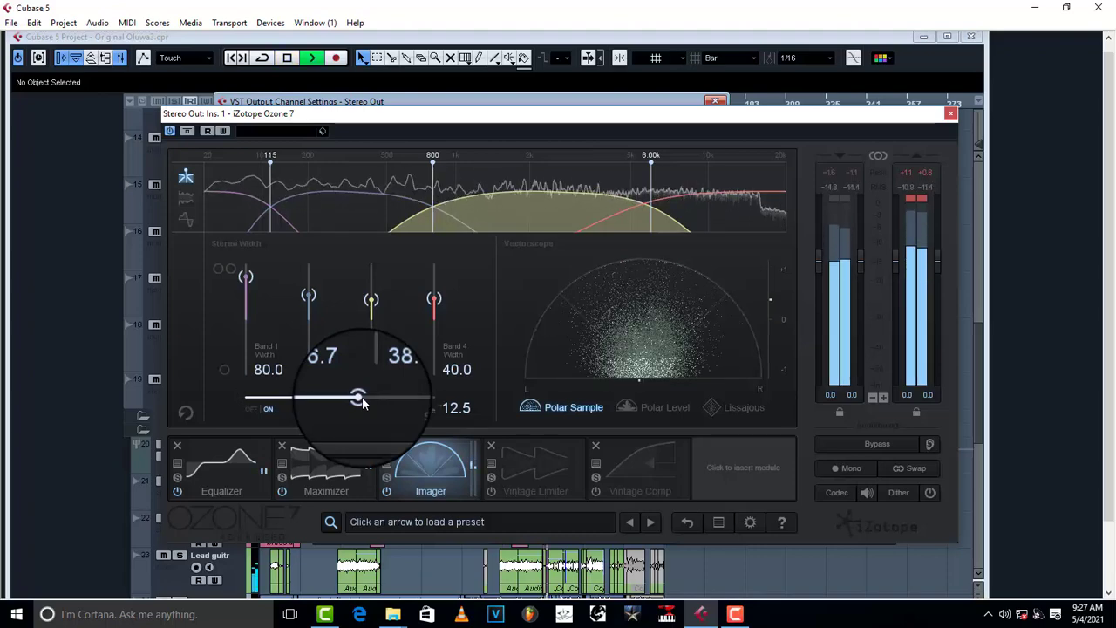
pyautogui.press('space')
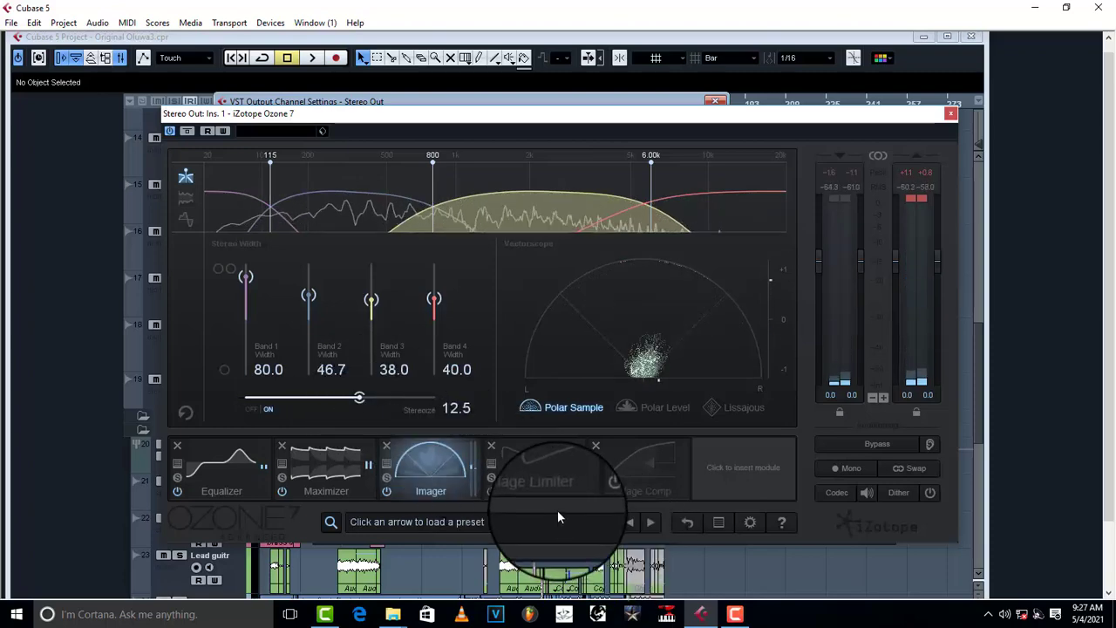
# - Move the Vintage Limiter behind the Vintage Comp in the module chain and display the Vintage Comp settings
pyautogui.click(554, 478)
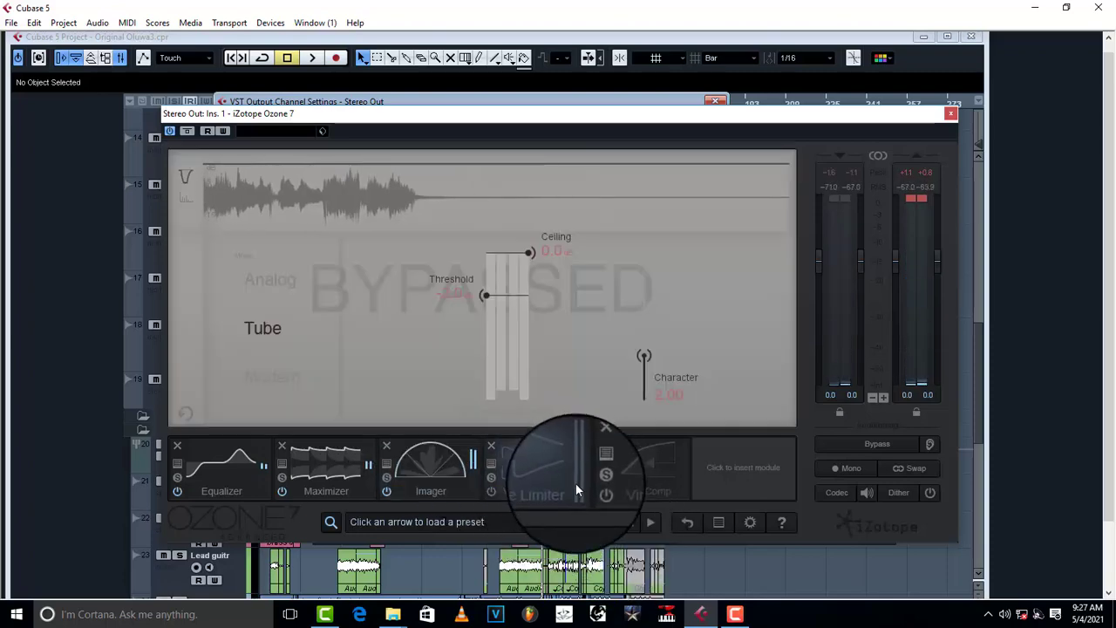
pyautogui.moveTo(526, 470); pyautogui.dragTo(645, 475)
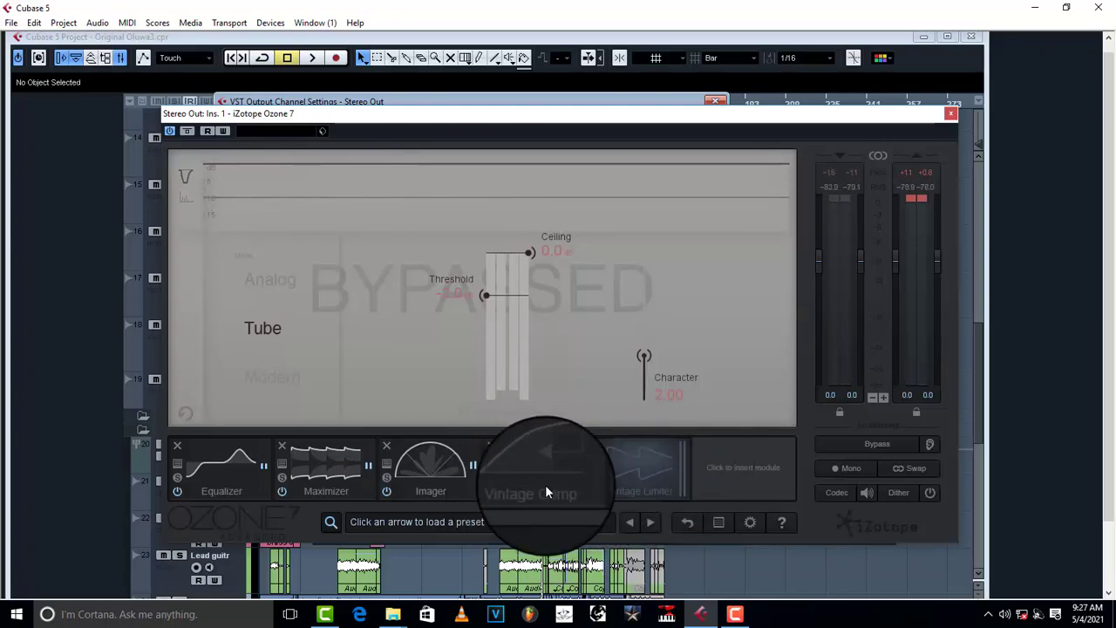
pyautogui.click(522, 474)
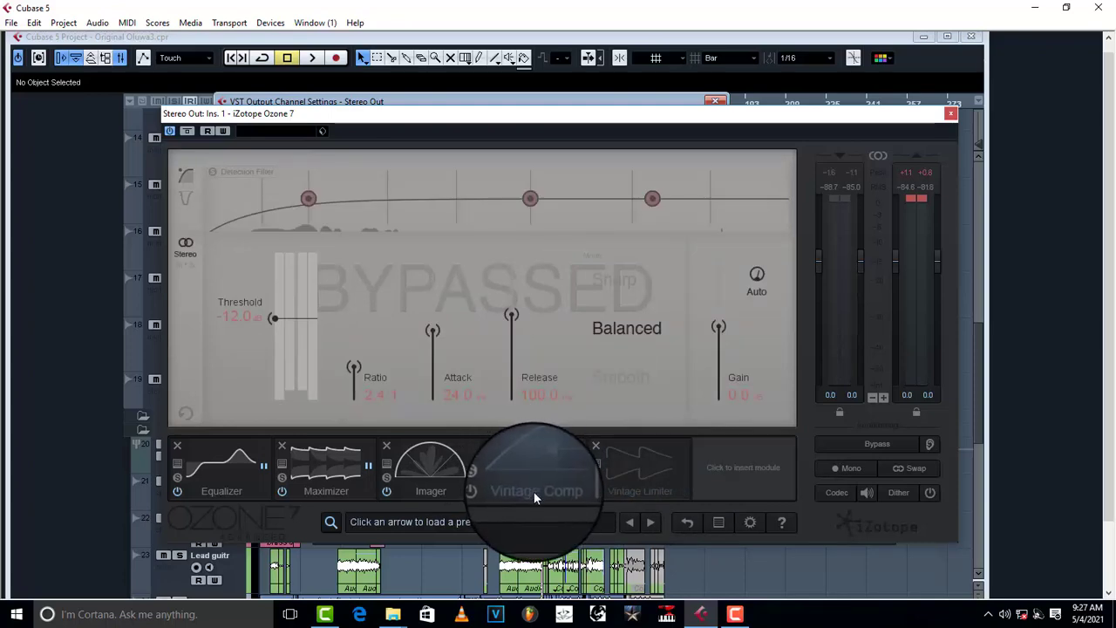
# - Activate the bypassed Vintage Comp module and lower its ratio to 2.0:1 while playing a short passage
pyautogui.click(494, 489)
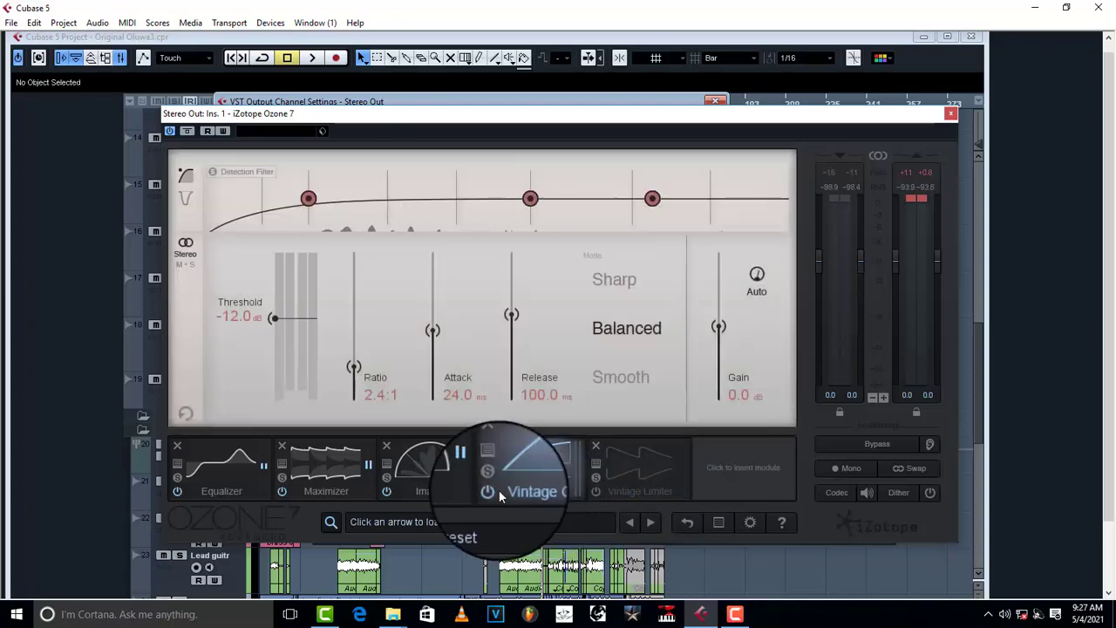
pyautogui.moveTo(306, 204); pyautogui.dragTo(241, 207)
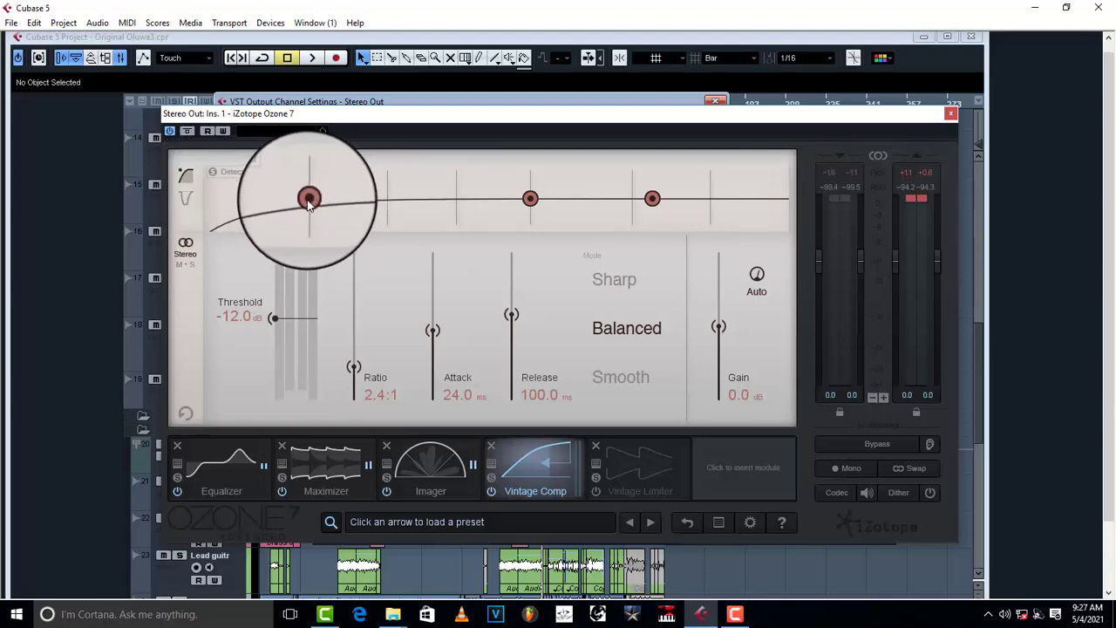
pyautogui.press('space')
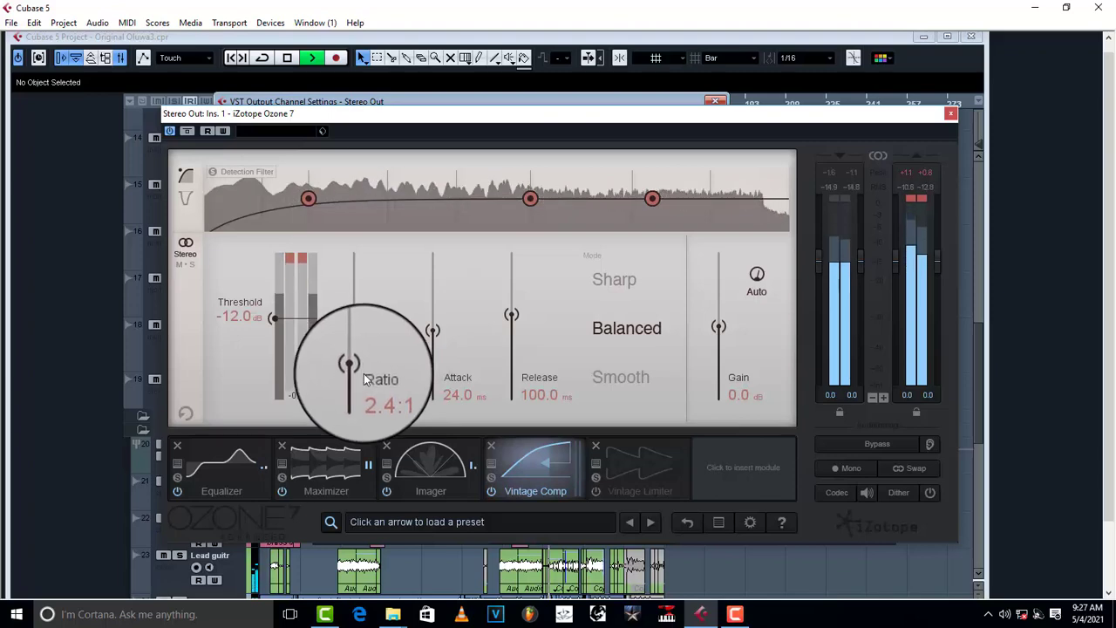
pyautogui.moveTo(357, 369); pyautogui.dragTo(358, 374)
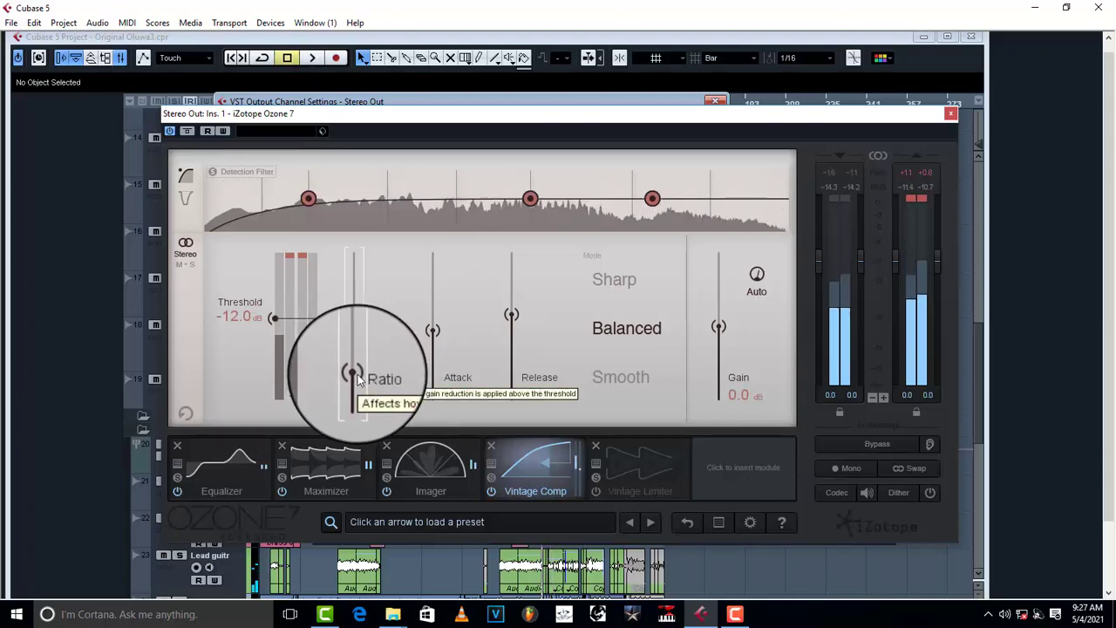
pyautogui.press('space')
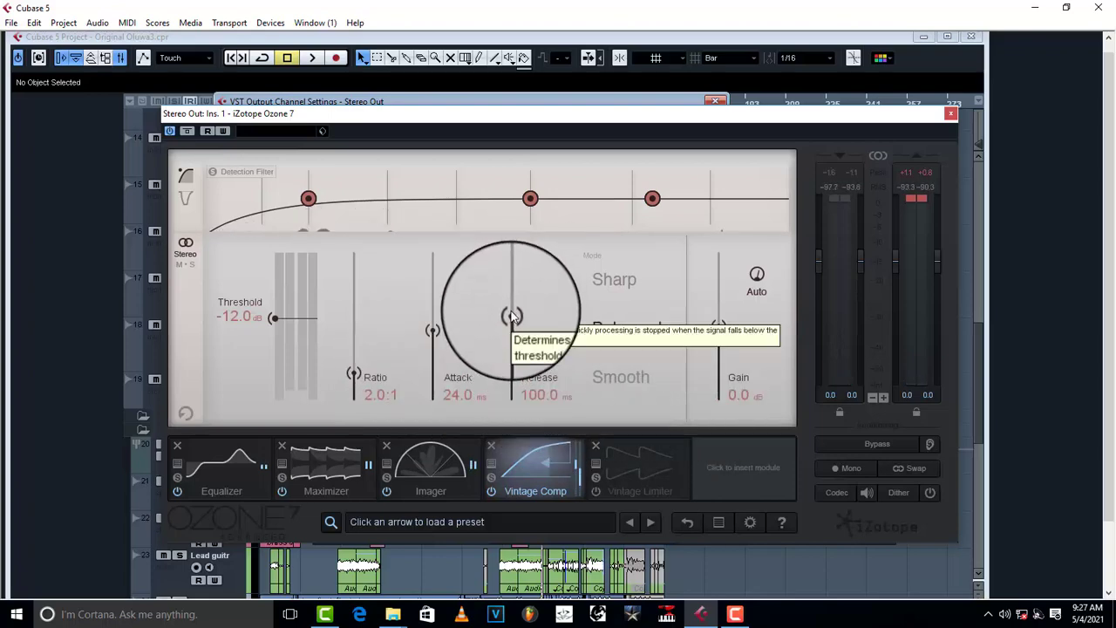
# - Set the Vintage Comp's release to 30.0 ms and lower its threshold to -15.3 dB during playback
pyautogui.moveTo(513, 316); pyautogui.dragTo(502, 405)
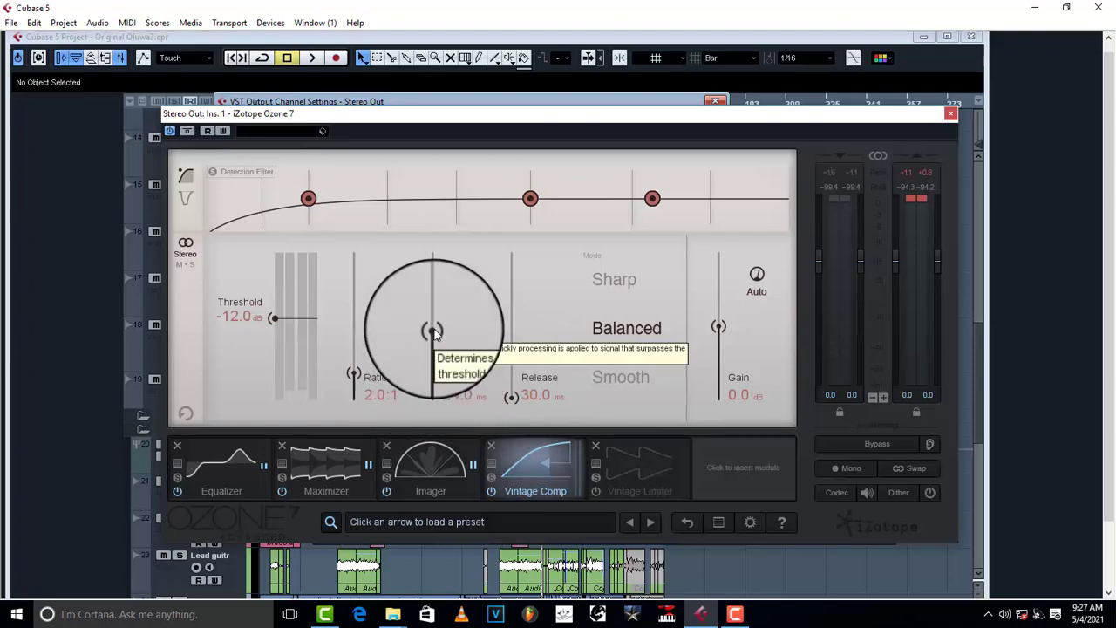
pyautogui.moveTo(434, 333); pyautogui.dragTo(474, 344)
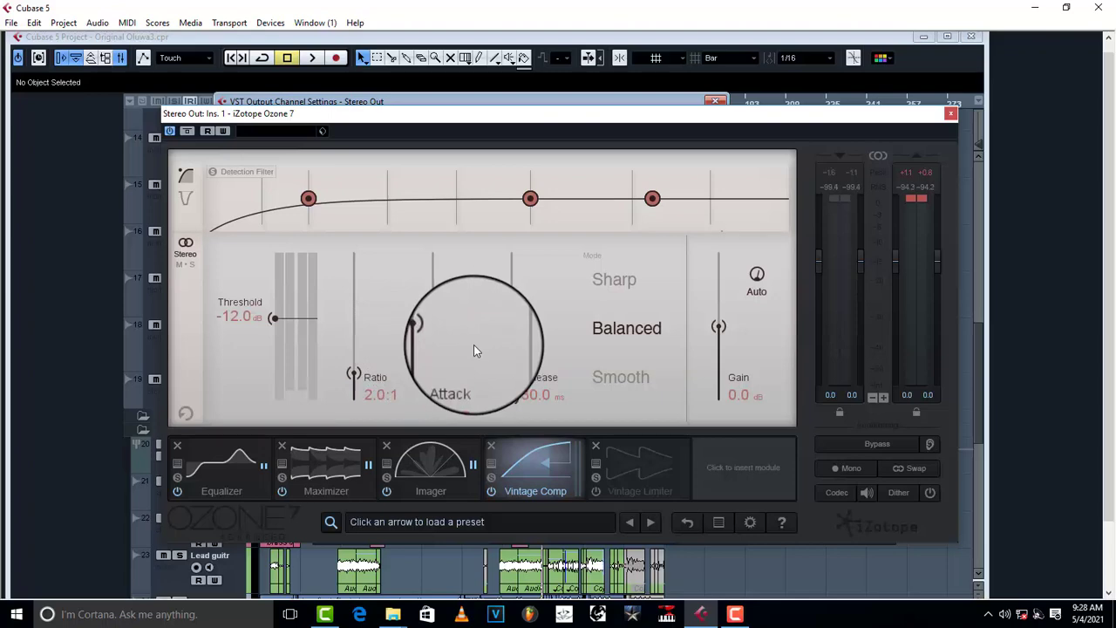
pyautogui.press('space')
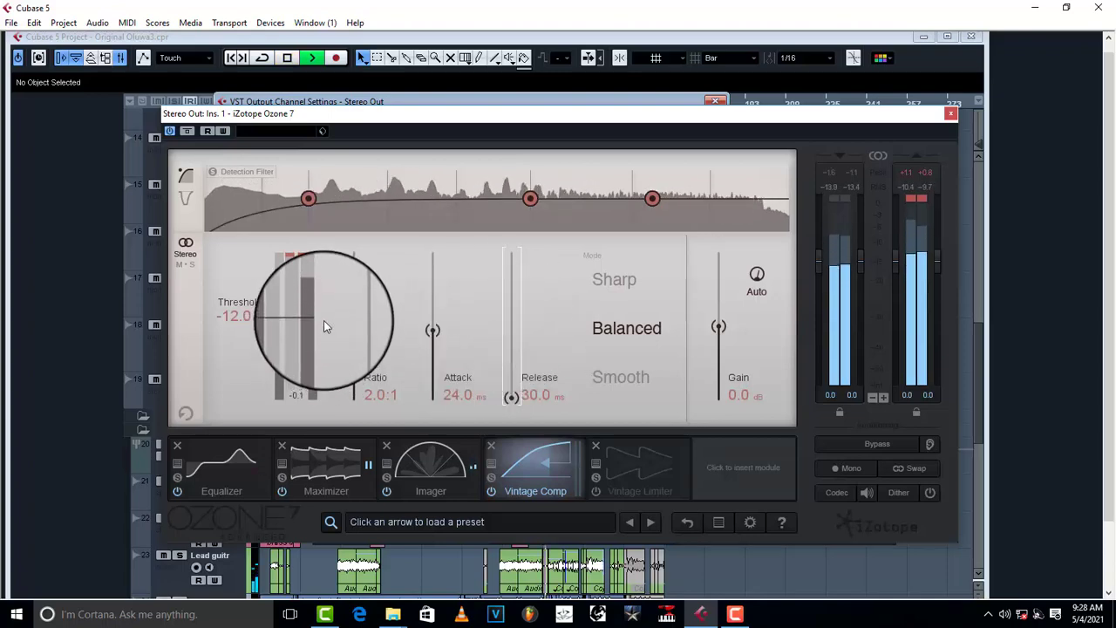
pyautogui.moveTo(304, 327); pyautogui.dragTo(275, 324)
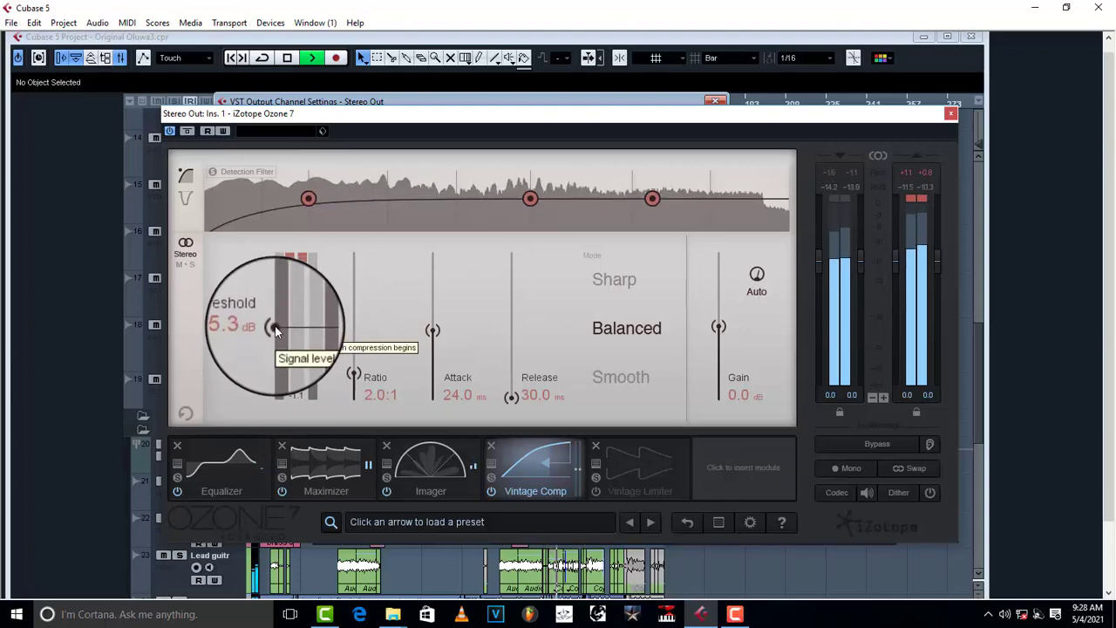
pyautogui.press('space')
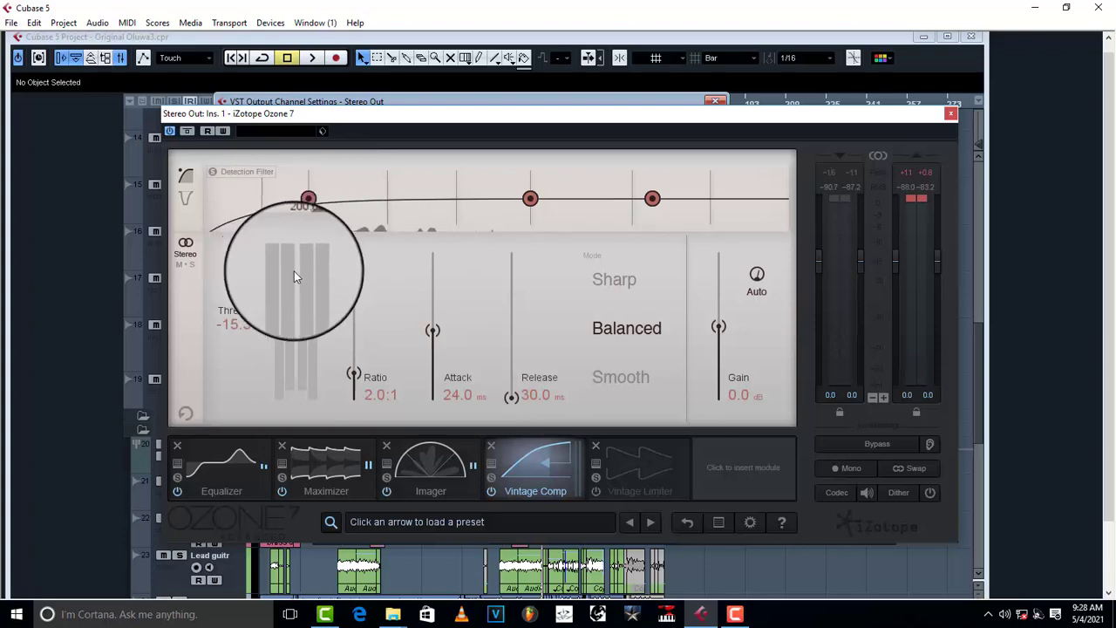
# - Move the lowest detection filter node of the Vintage Comp to 40 Hz and play a short passage
pyautogui.moveTo(307, 197); pyautogui.dragTo(228, 202)
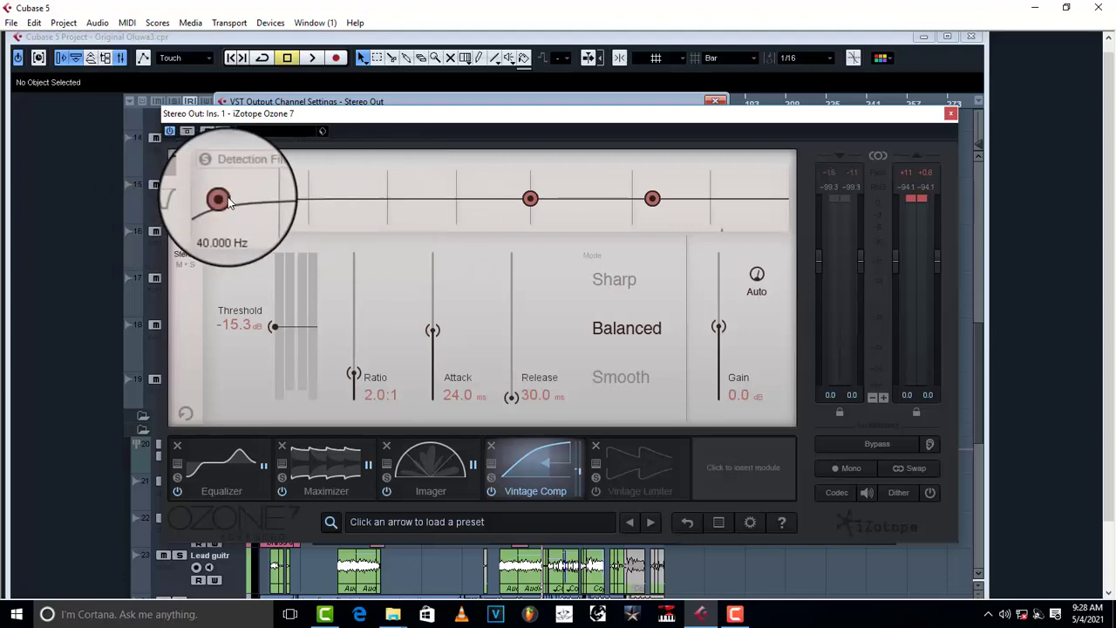
pyautogui.press('space')
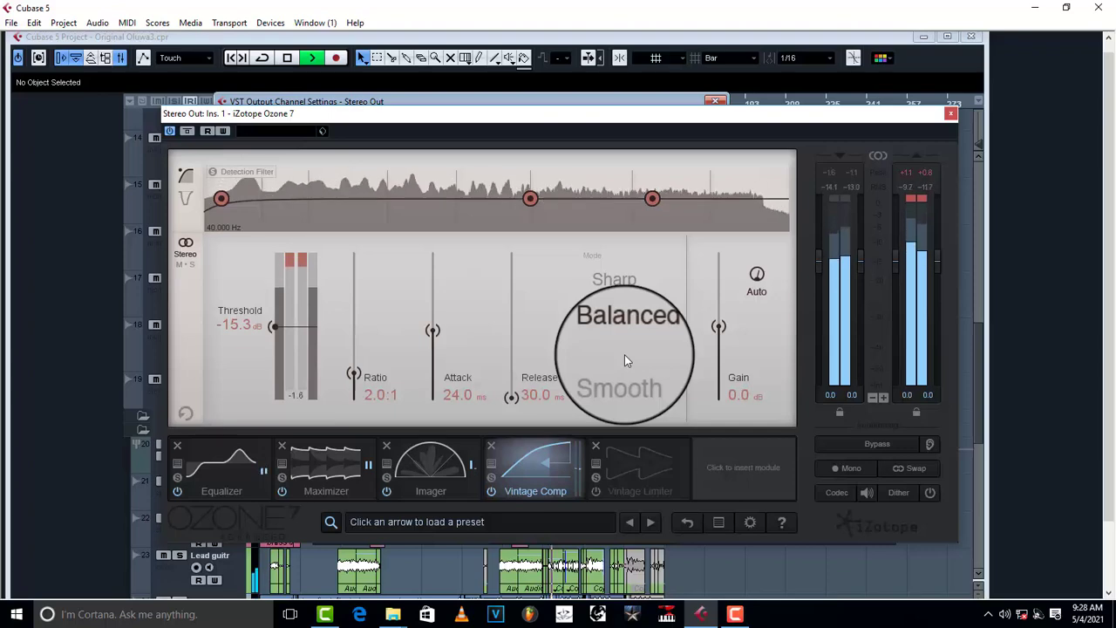
pyautogui.press('space')
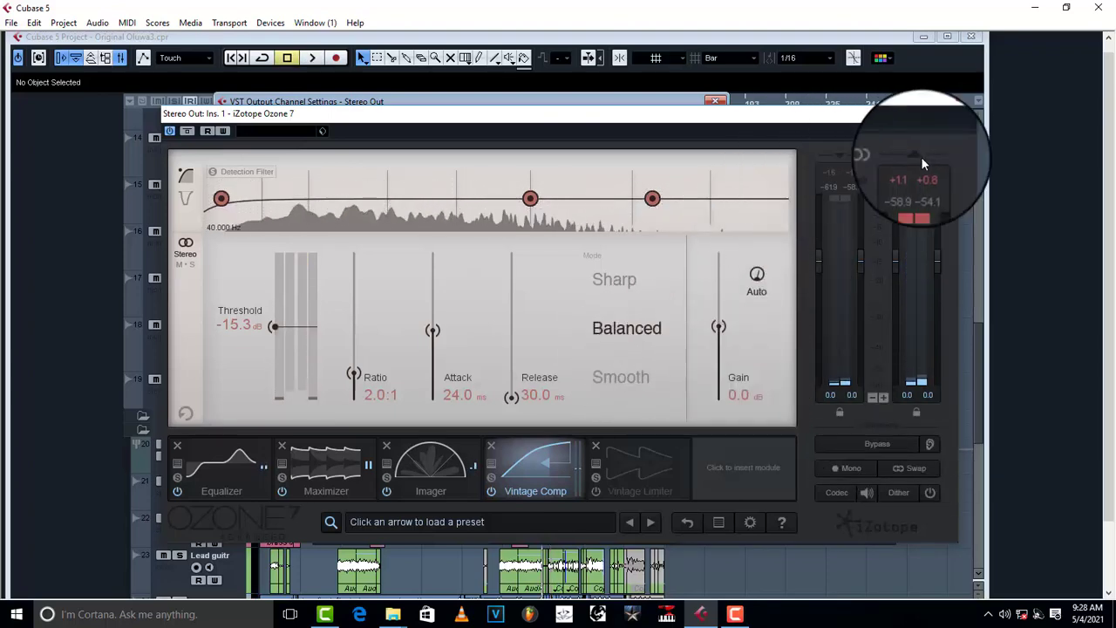
# - Activate the bypassed Vintage Limiter module and play a short passage through it
pyautogui.click(638, 471)
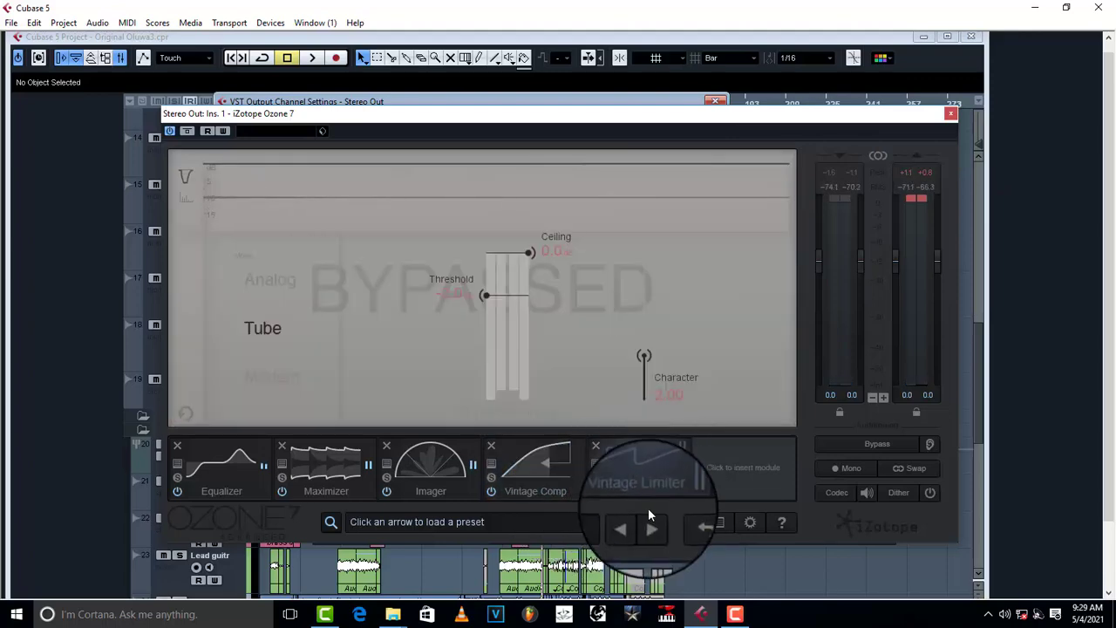
pyautogui.click(595, 491)
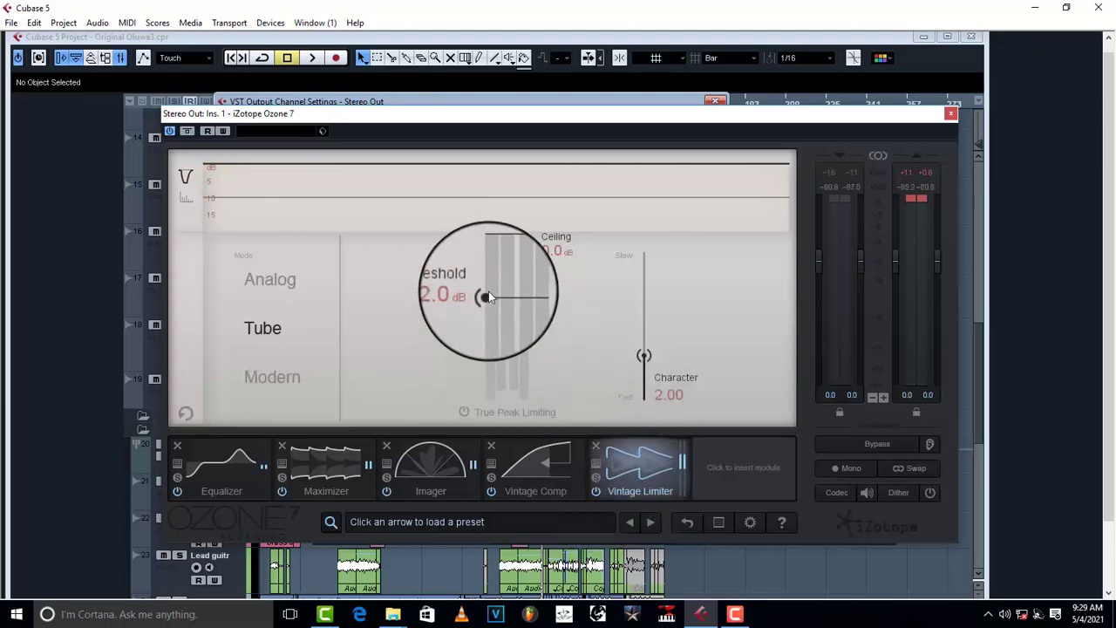
pyautogui.press('space')
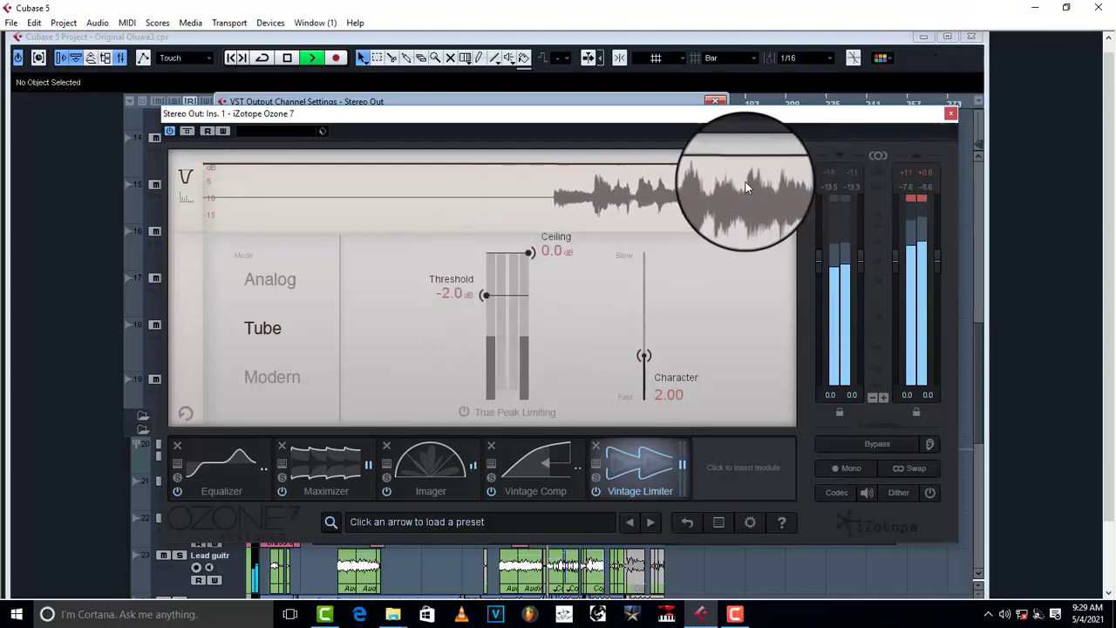
pyautogui.press('space')
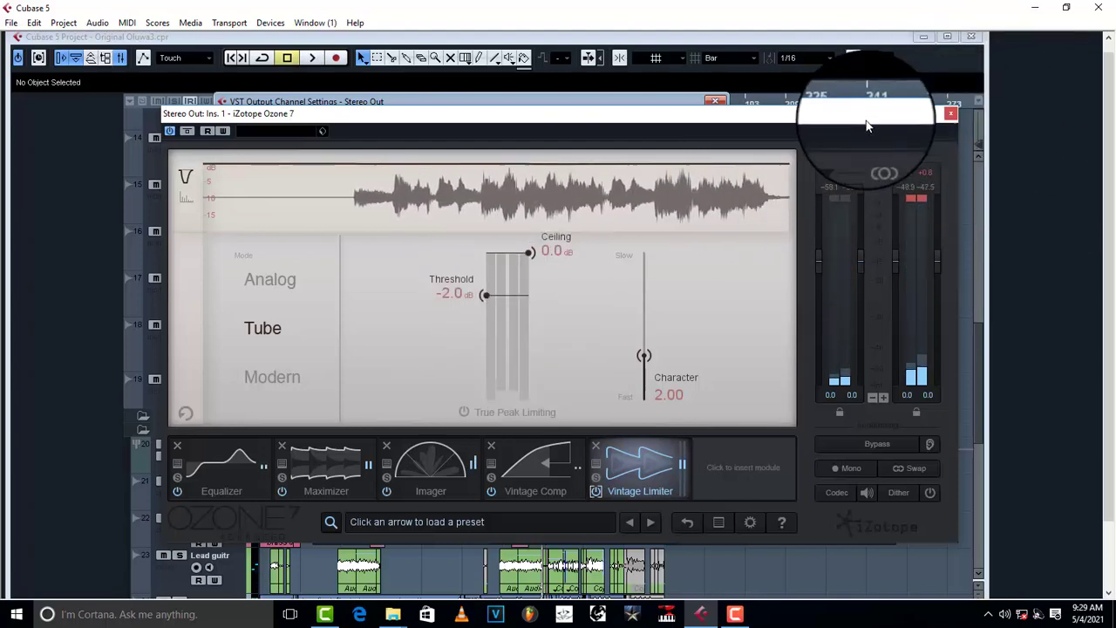
# - Move the Ozone window aside to uncover the Stereo Out channel meter and check the output level during playback
pyautogui.moveTo(870, 118); pyautogui.dragTo(586, 108)
pyautogui.moveTo(693, 104); pyautogui.dragTo(835, 112)
pyautogui.moveTo(603, 101); pyautogui.dragTo(752, 102)
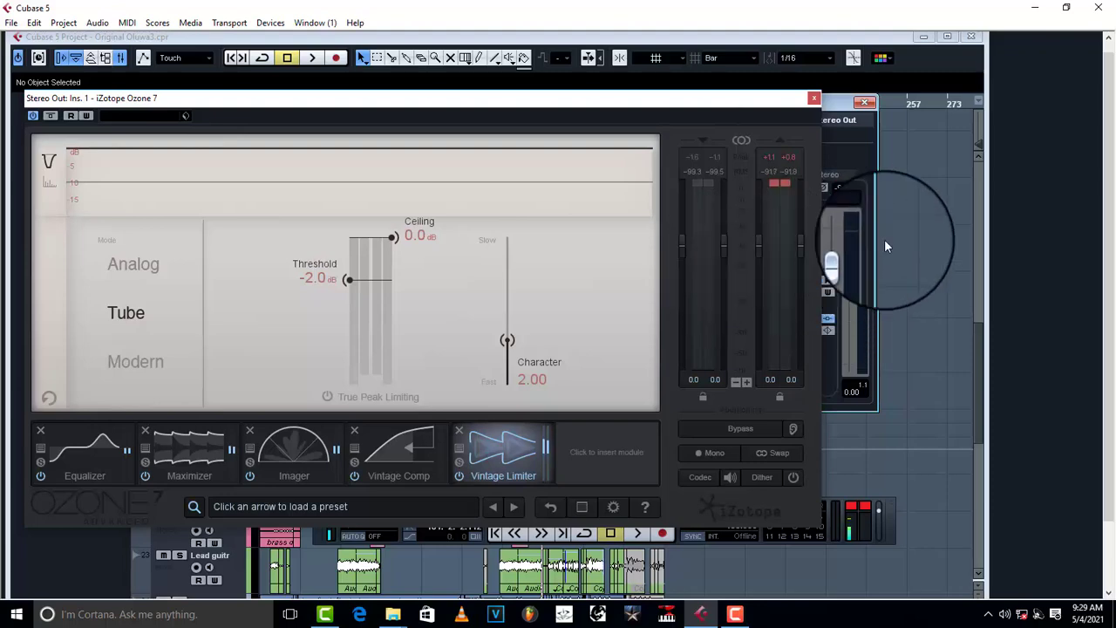
pyautogui.press('space')
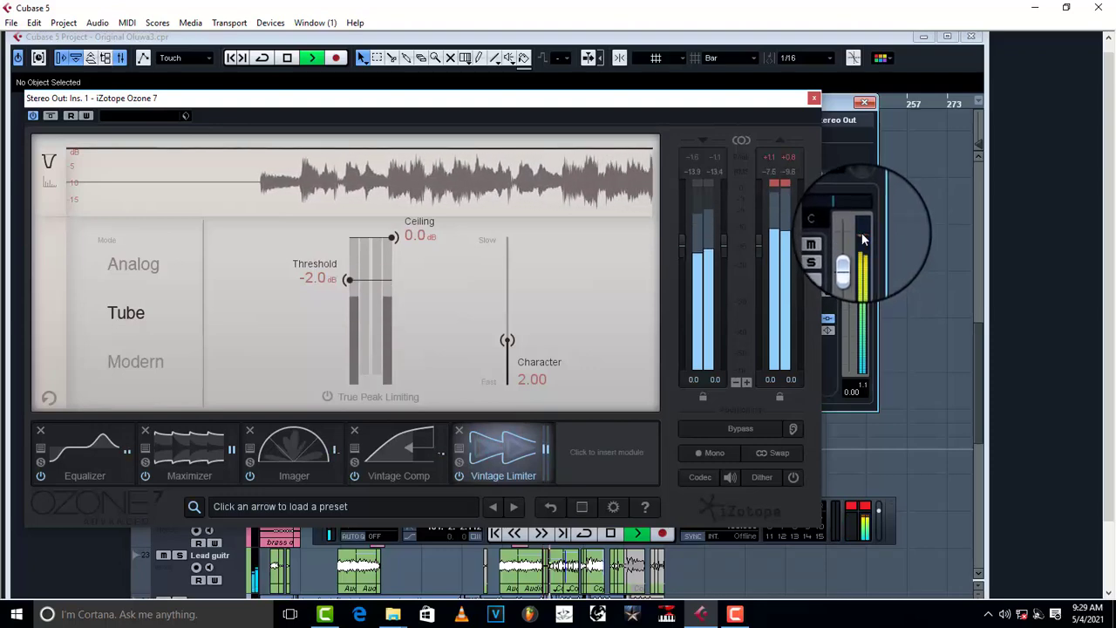
pyautogui.press('space')
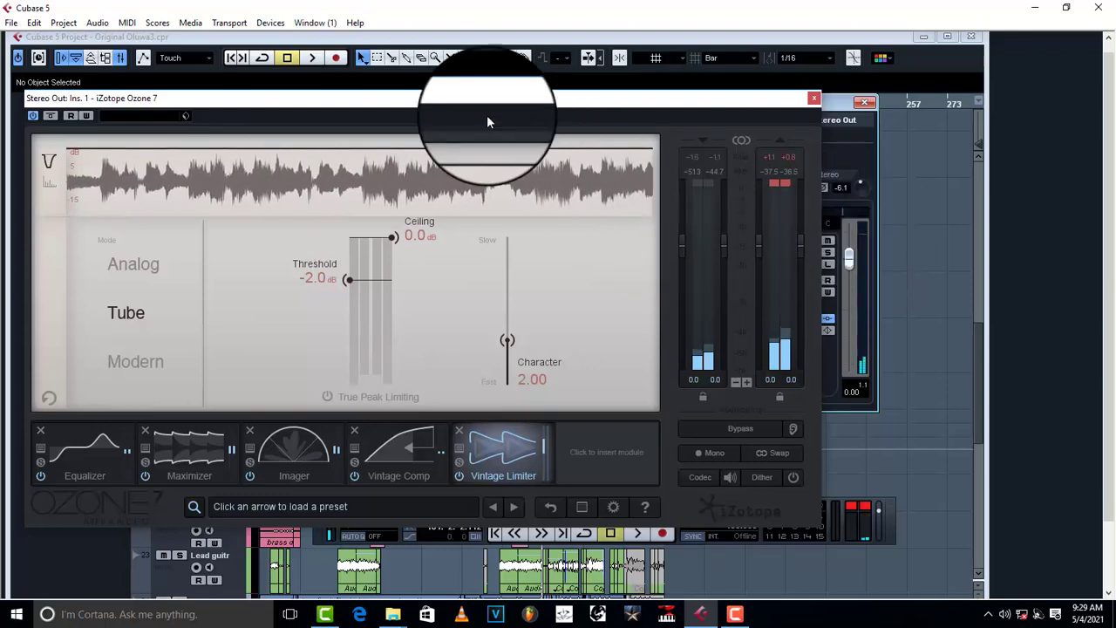
# - Set the Maximizer's threshold to -1.2 dB and reset the output clip indicator during playback
pyautogui.moveTo(418, 102); pyautogui.dragTo(544, 217)
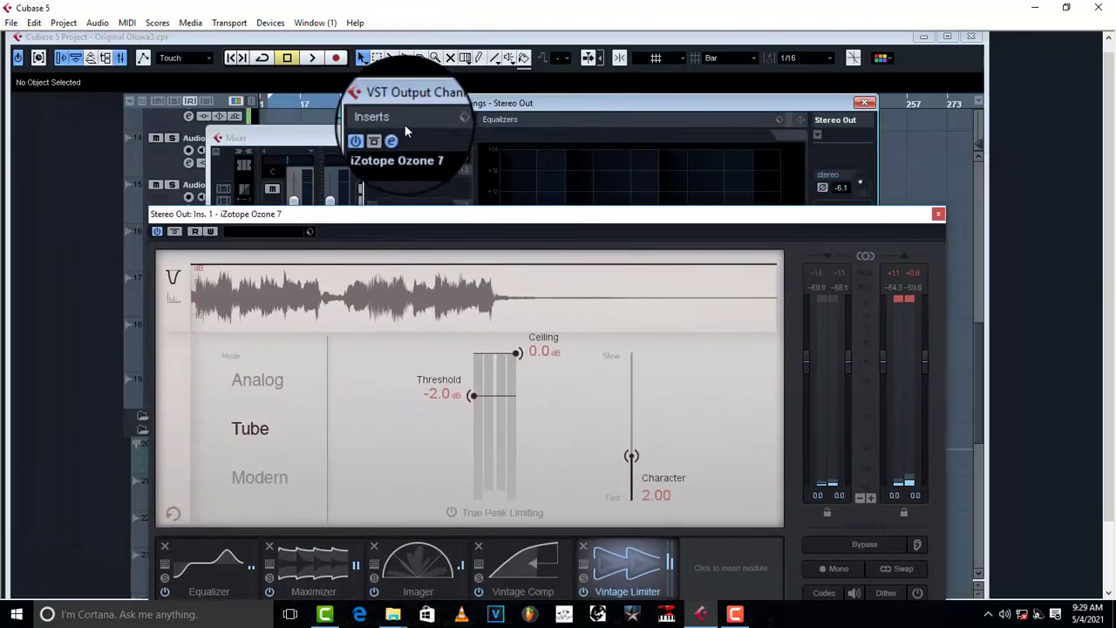
pyautogui.click(331, 573)
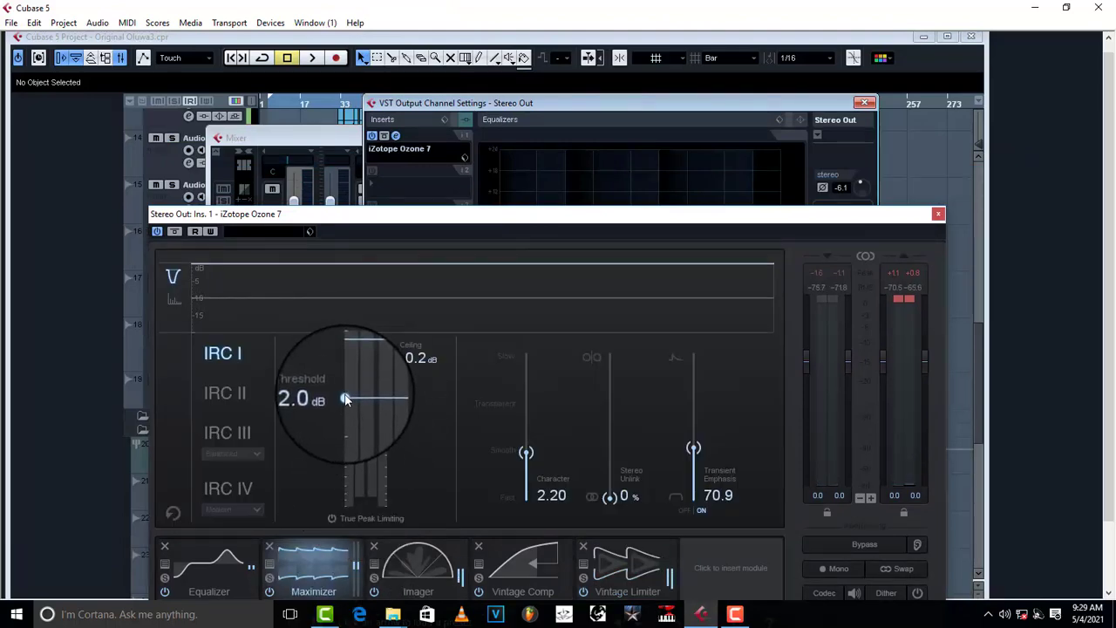
pyautogui.moveTo(346, 399); pyautogui.dragTo(346, 391)
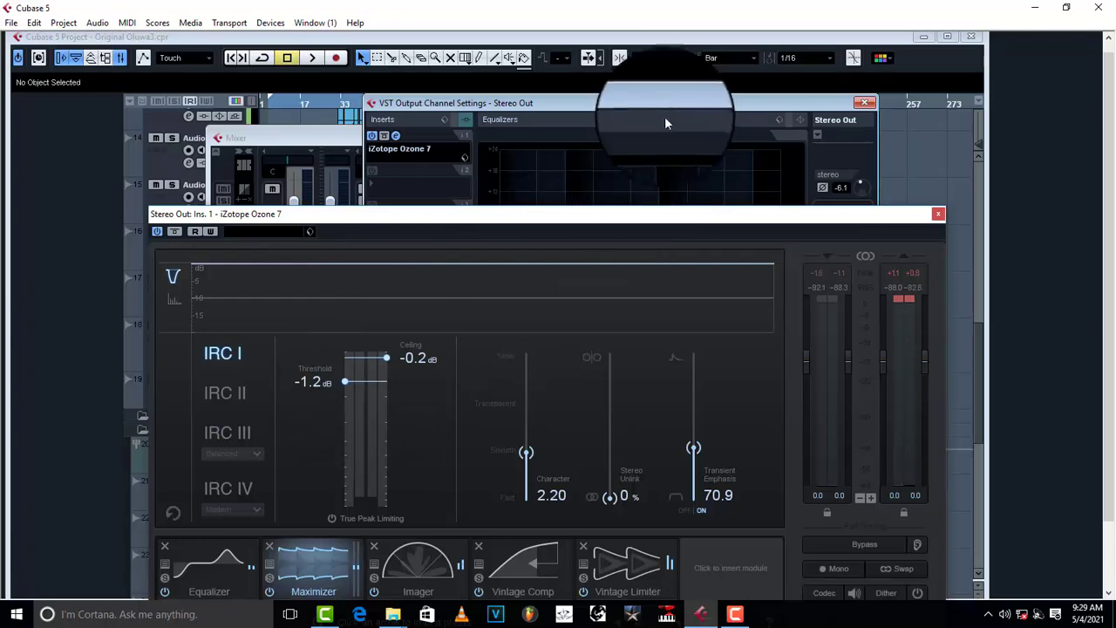
pyautogui.moveTo(779, 222); pyautogui.dragTo(676, 110)
pyautogui.press('space')
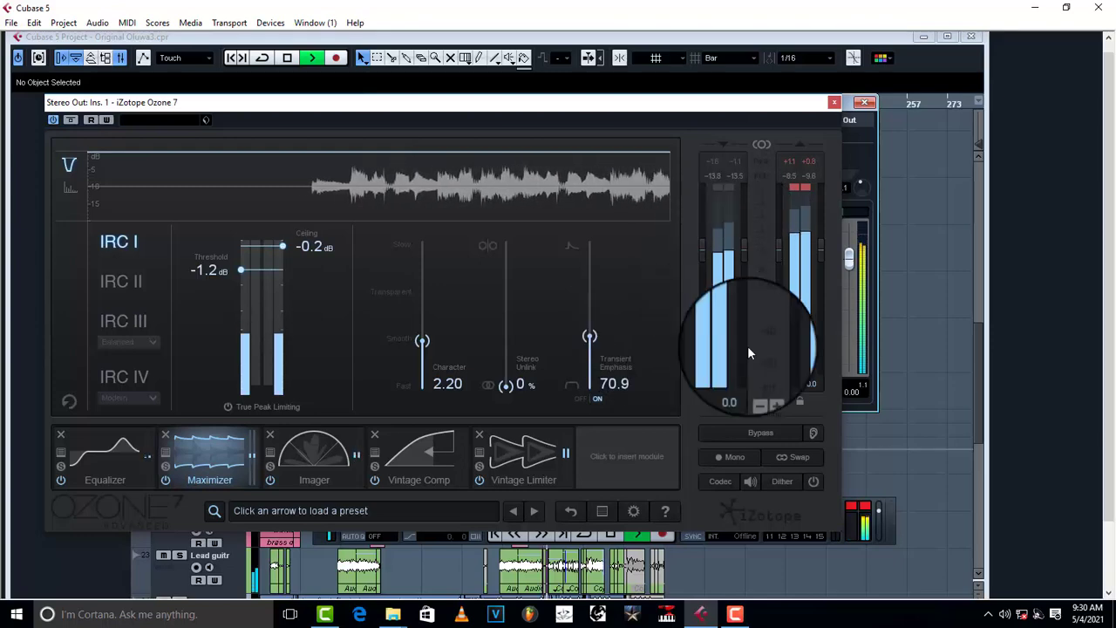
pyautogui.click(863, 514)
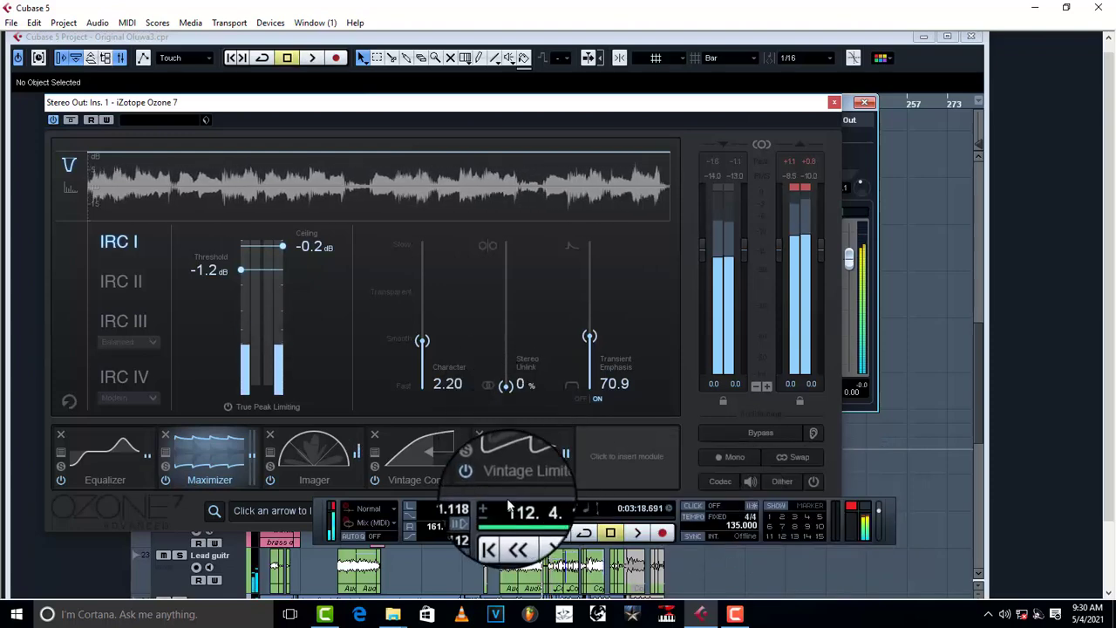
# - Switch the Vintage Limiter to Modern mode and set its threshold to -2.1 dB
pyautogui.click(527, 458)
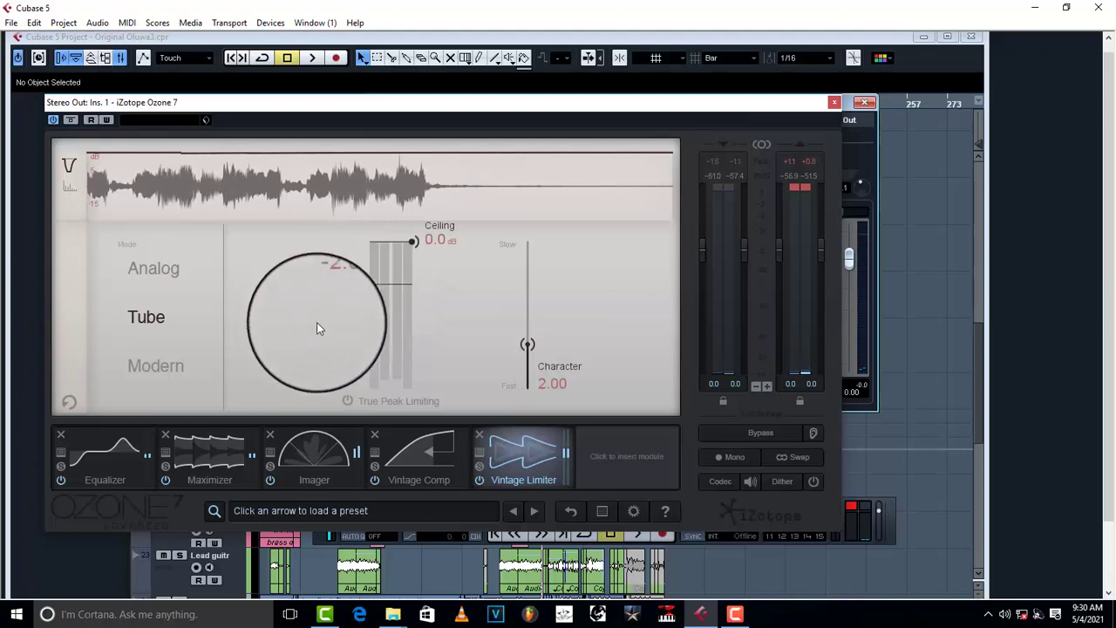
pyautogui.click(151, 367)
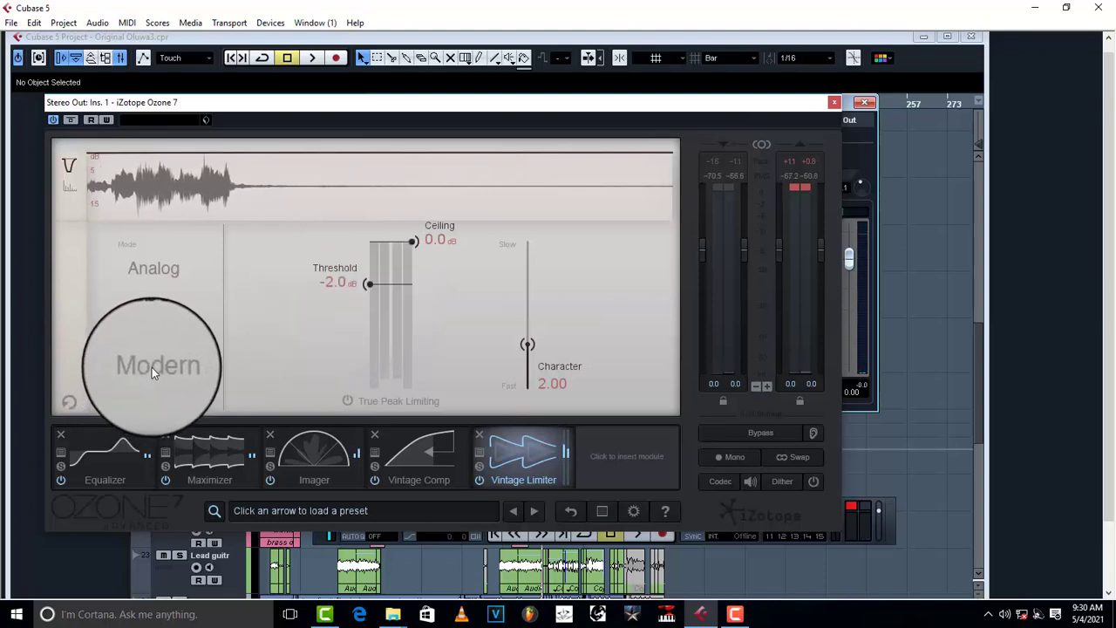
pyautogui.moveTo(371, 289); pyautogui.dragTo(368, 289)
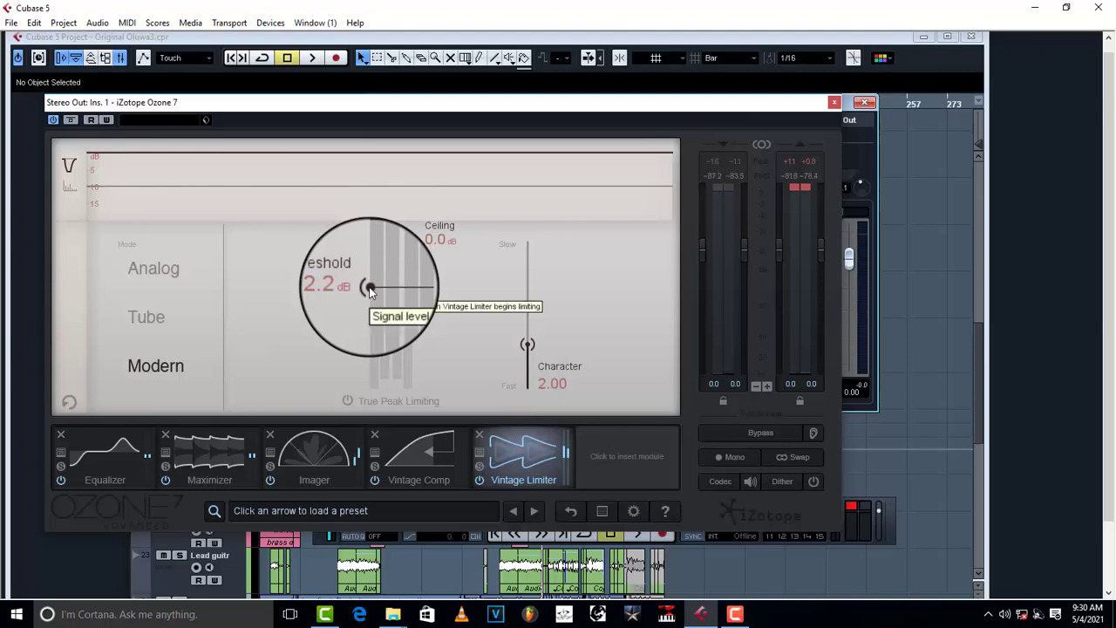
pyautogui.press('space')
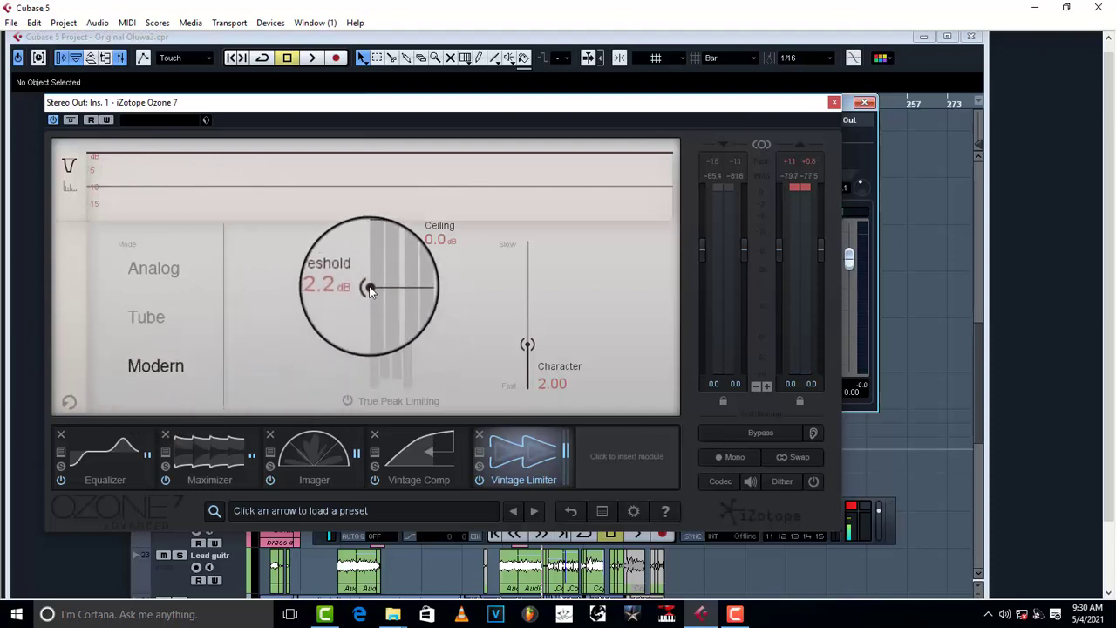
pyautogui.moveTo(370, 290)
pyautogui.mouseDown()
pyautogui.moveTo(369, 302)
pyautogui.moveTo(369, 279)
pyautogui.moveTo(370, 289)
pyautogui.mouseUp()
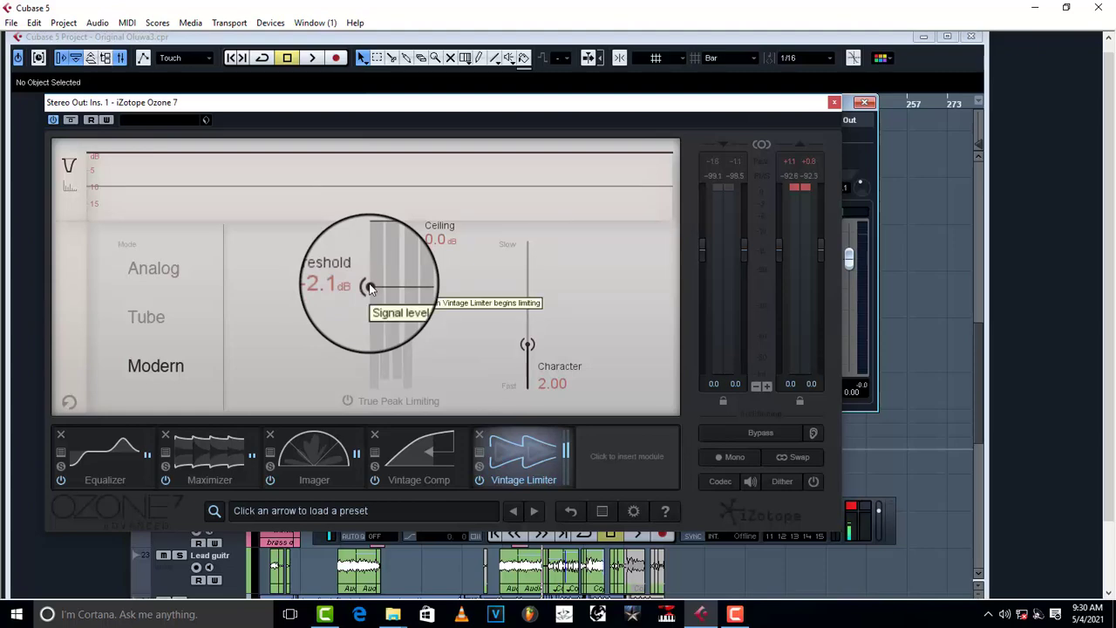
# - Lower the Vintage Limiter's threshold to -4.2 dB and raise its Character to 4.20 during playback
pyautogui.press('space')
pyautogui.moveTo(369, 290); pyautogui.dragTo(370, 312)
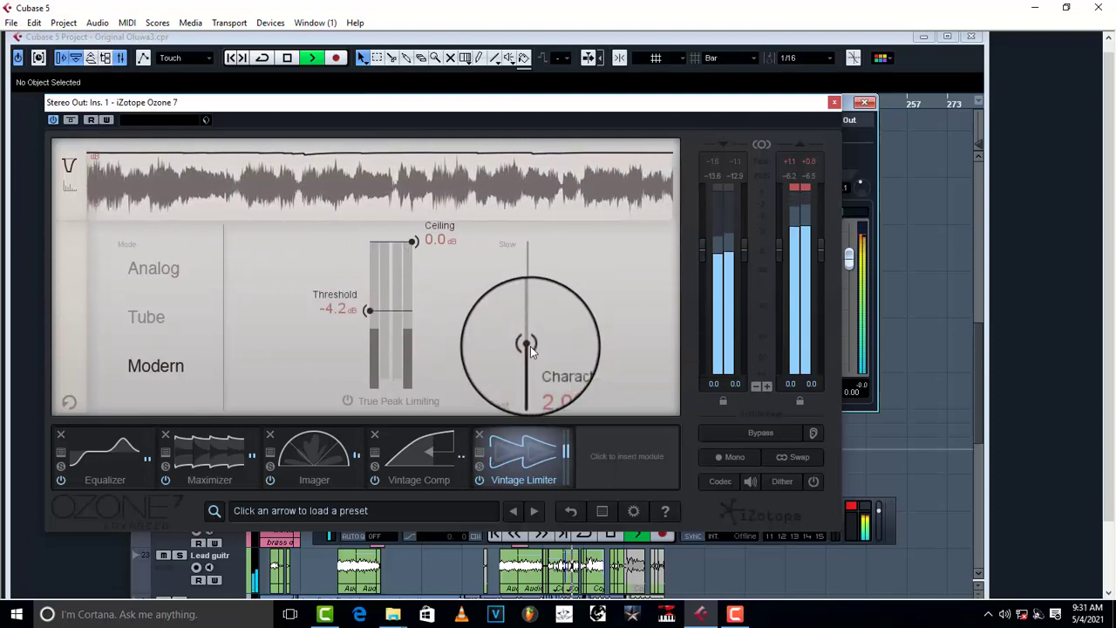
pyautogui.moveTo(531, 349); pyautogui.dragTo(528, 312)
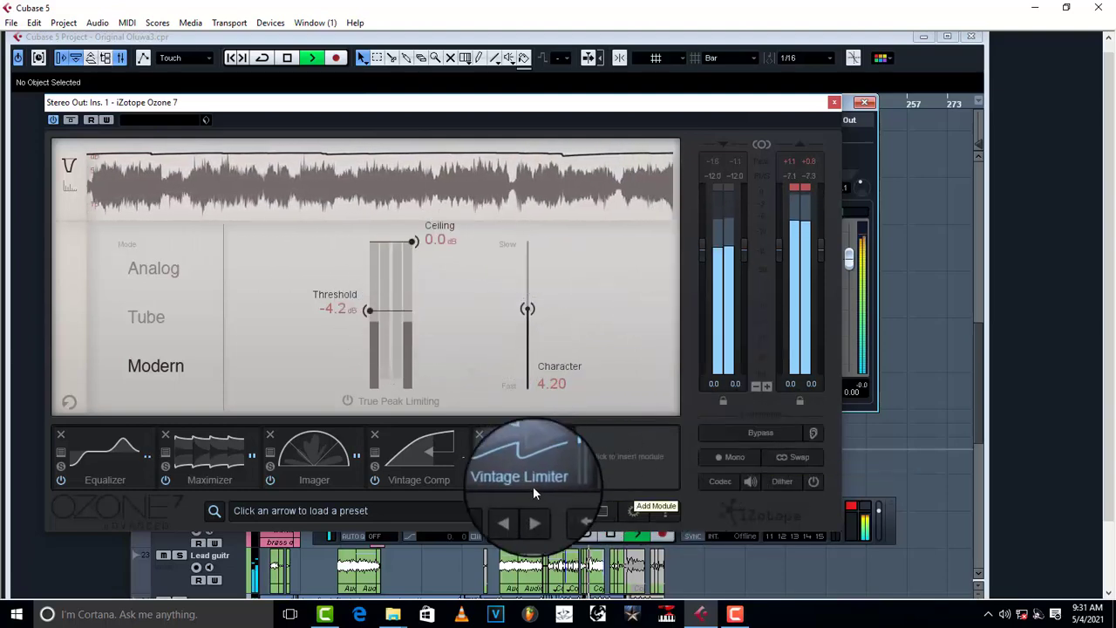
# - Raise the Vintage Comp's threshold to -9.1 dB during playback, and stop the song
pyautogui.click(423, 460)
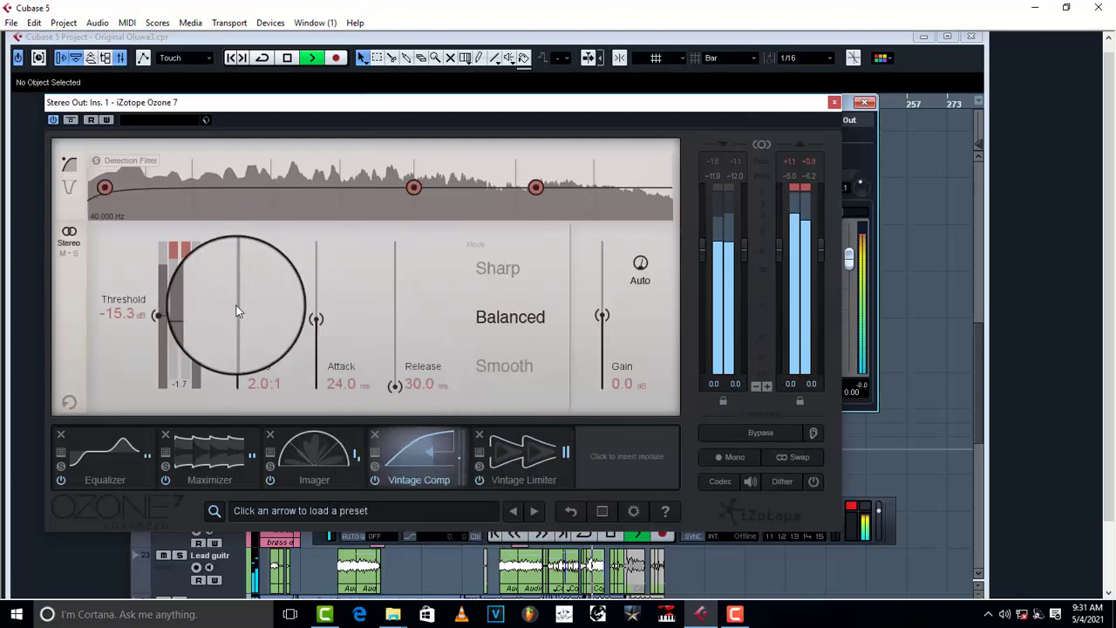
pyautogui.moveTo(159, 314); pyautogui.dragTo(161, 304)
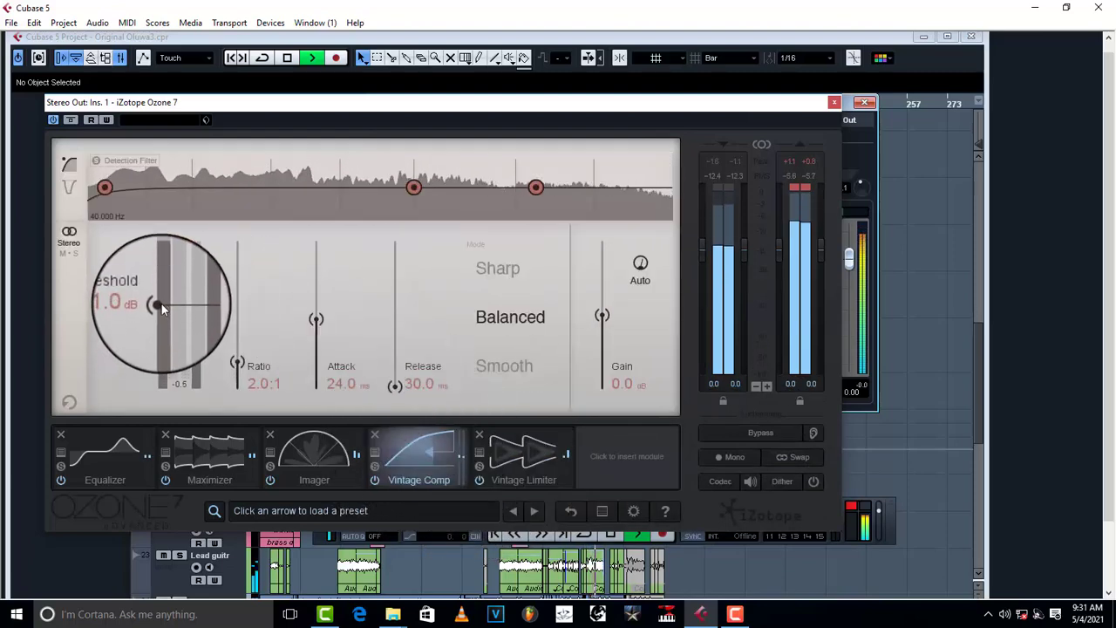
pyautogui.moveTo(162, 303); pyautogui.dragTo(165, 298)
pyautogui.press('space')
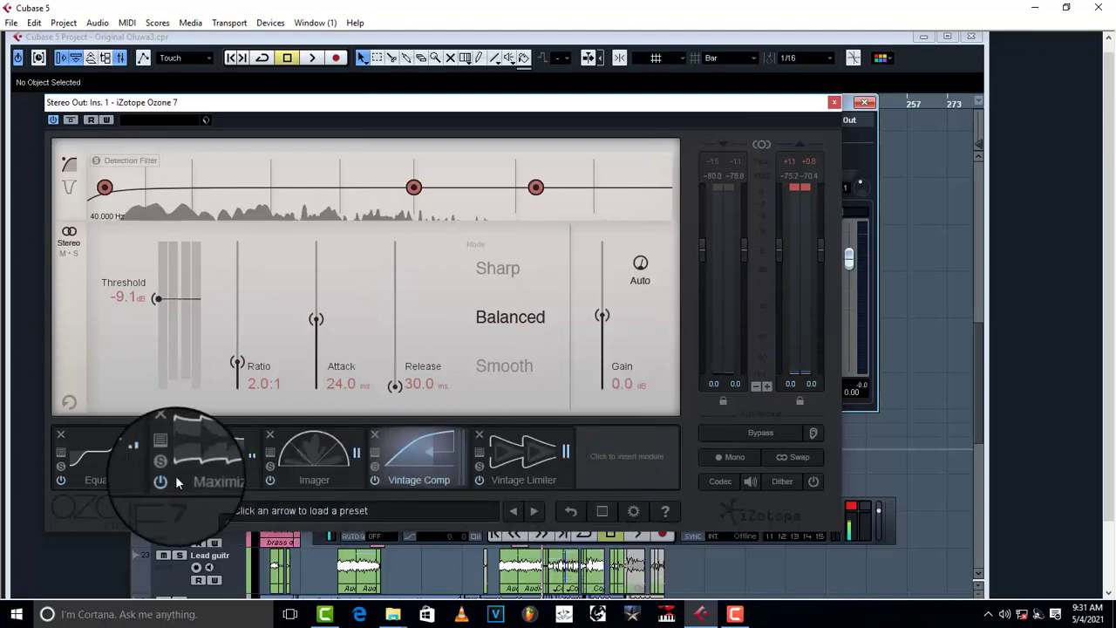
# - Review the settings of the Equalizer, Maximizer, Imager, Vintage Comp and Vintage Limiter modules in turn
pyautogui.click(101, 471)
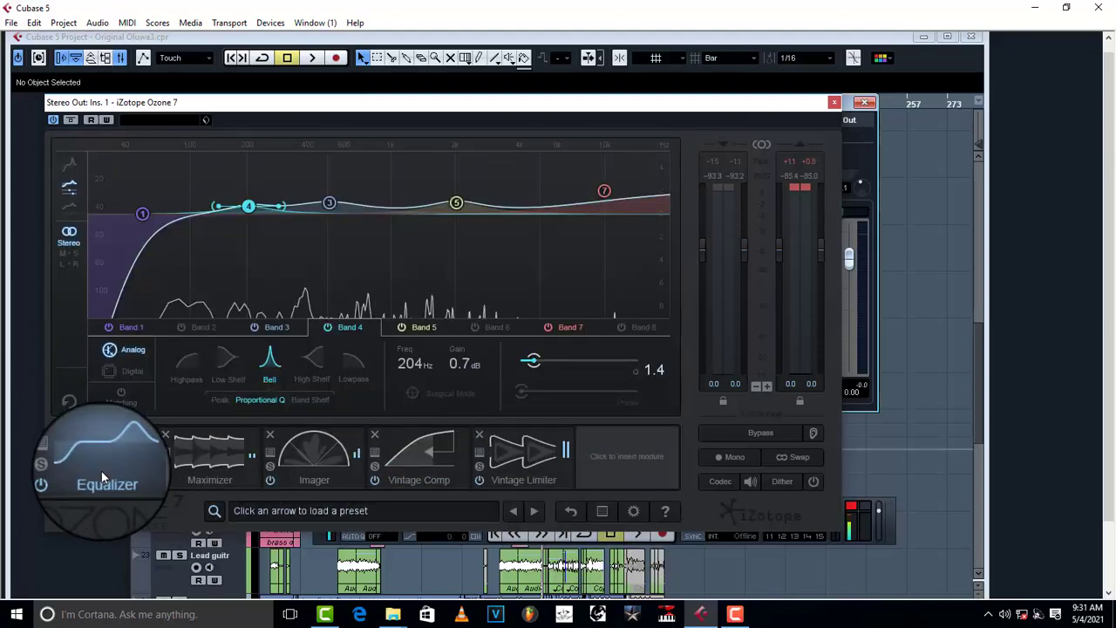
pyautogui.click(204, 462)
pyautogui.click(325, 462)
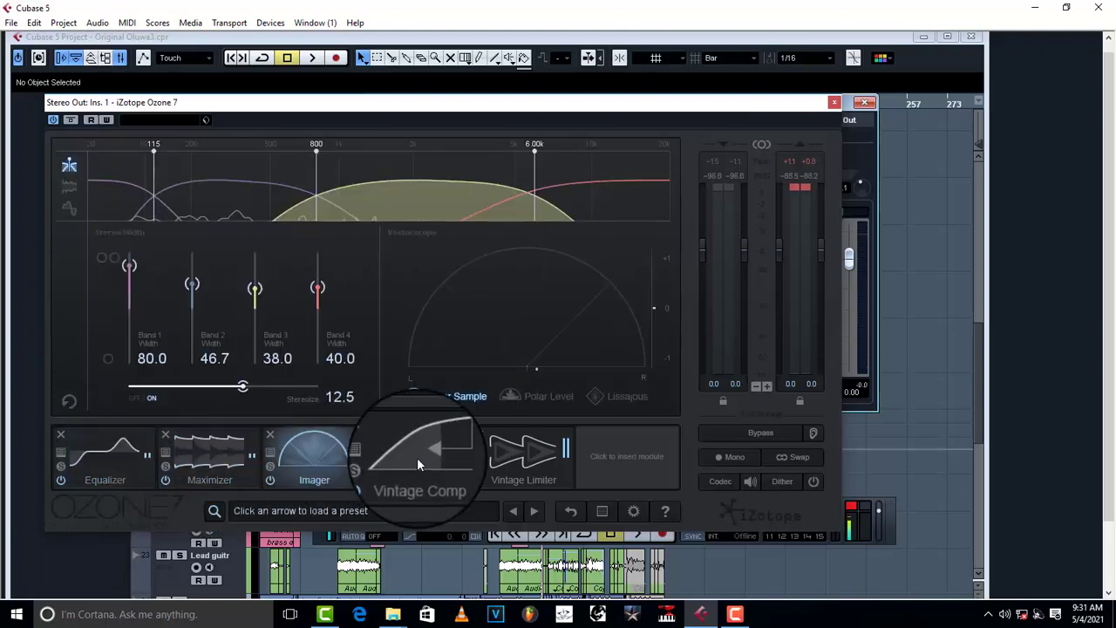
pyautogui.click(426, 458)
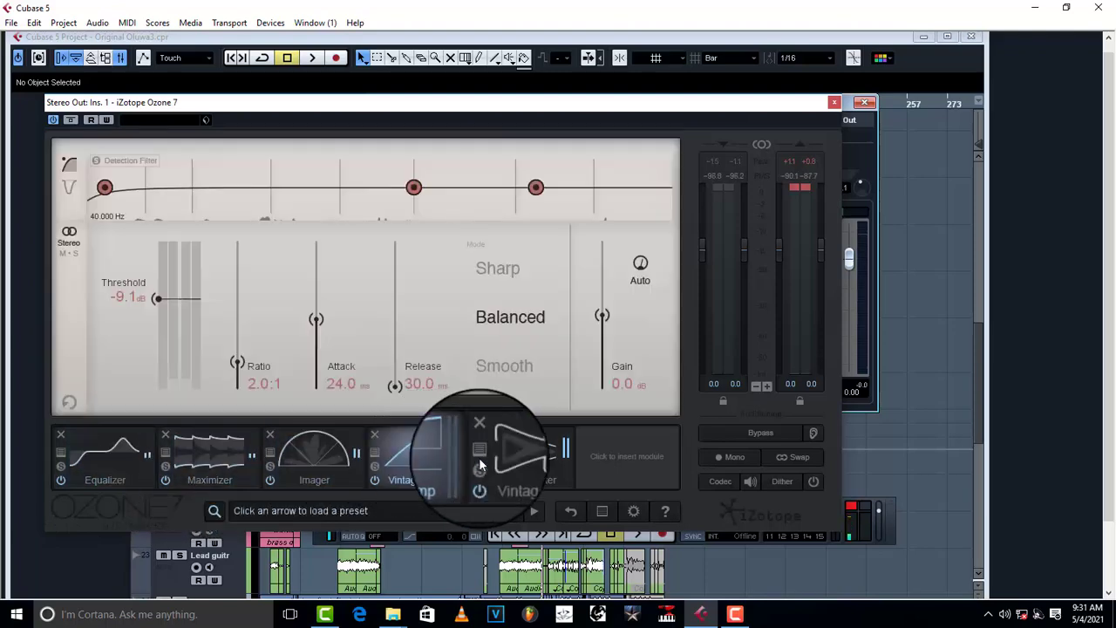
pyautogui.click(527, 466)
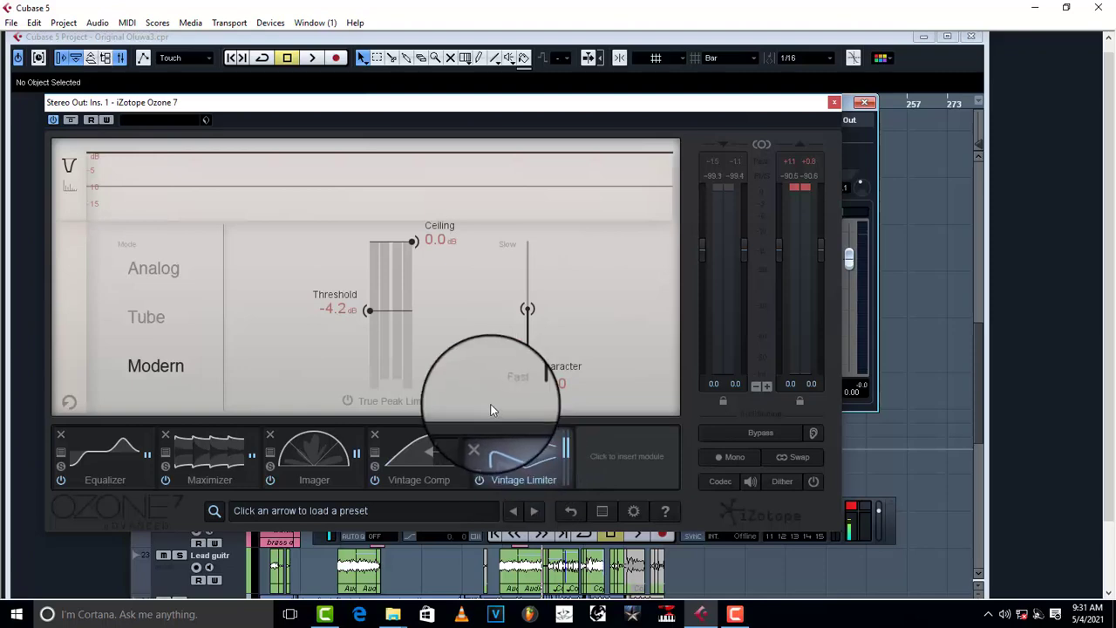
# - During playback, set the Imager's Stereoize to 16.0 and its Band 1, 2 and 4 widths to 51.9, 41.8 and 78.5
pyautogui.click(316, 466)
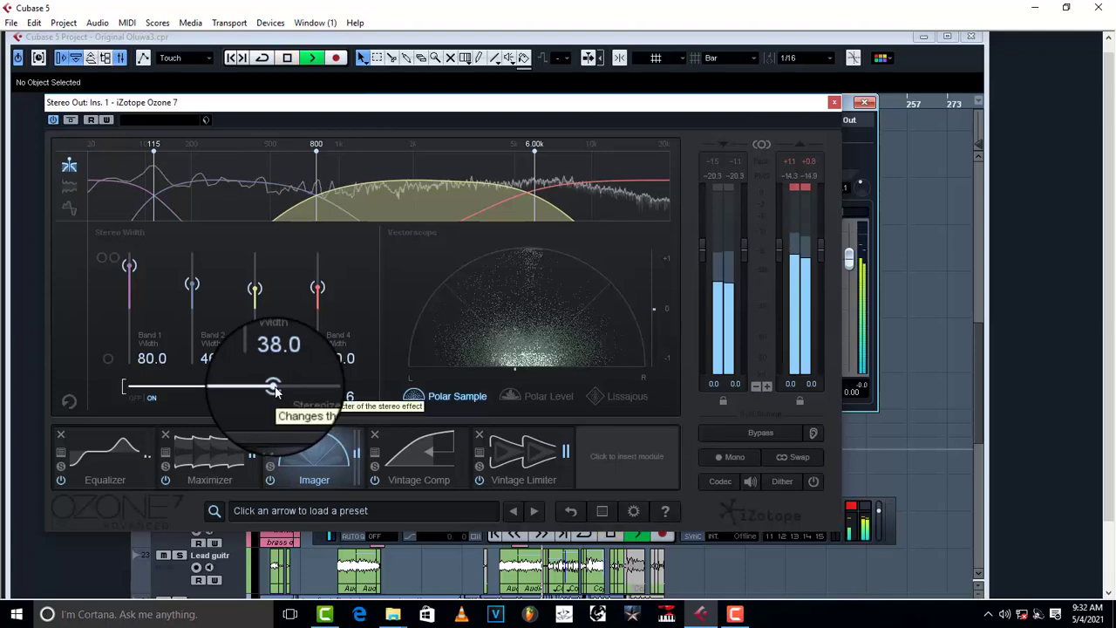
pyautogui.moveTo(275, 391)
pyautogui.mouseDown()
pyautogui.moveTo(144, 390)
pyautogui.moveTo(321, 389)
pyautogui.moveTo(280, 391)
pyautogui.mouseUp()
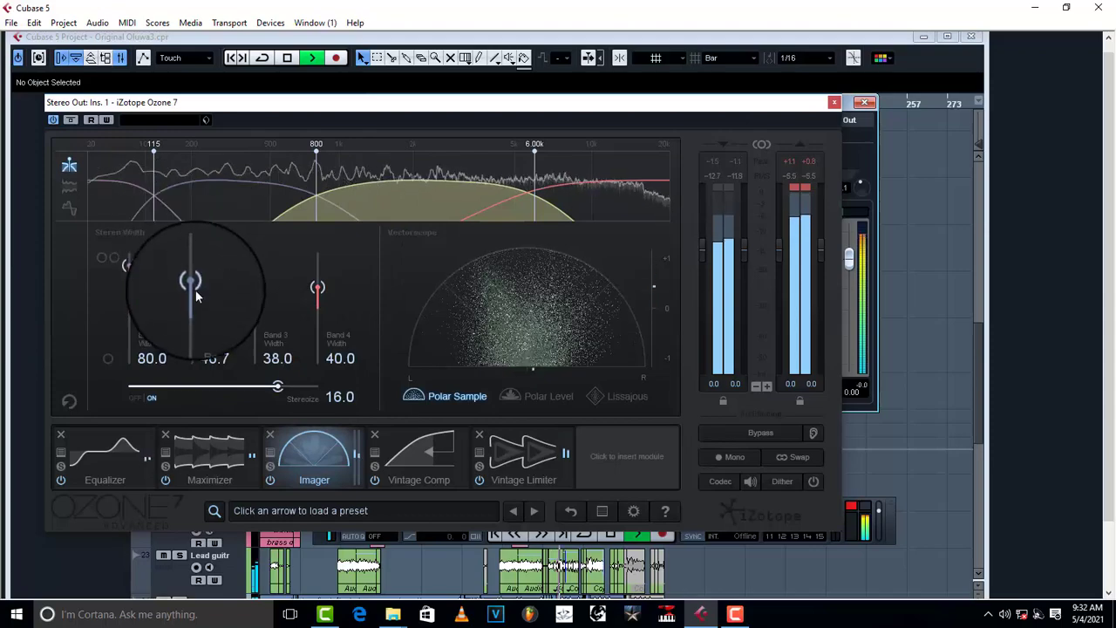
pyautogui.moveTo(193, 288); pyautogui.dragTo(193, 293)
pyautogui.moveTo(129, 261); pyautogui.dragTo(130, 284)
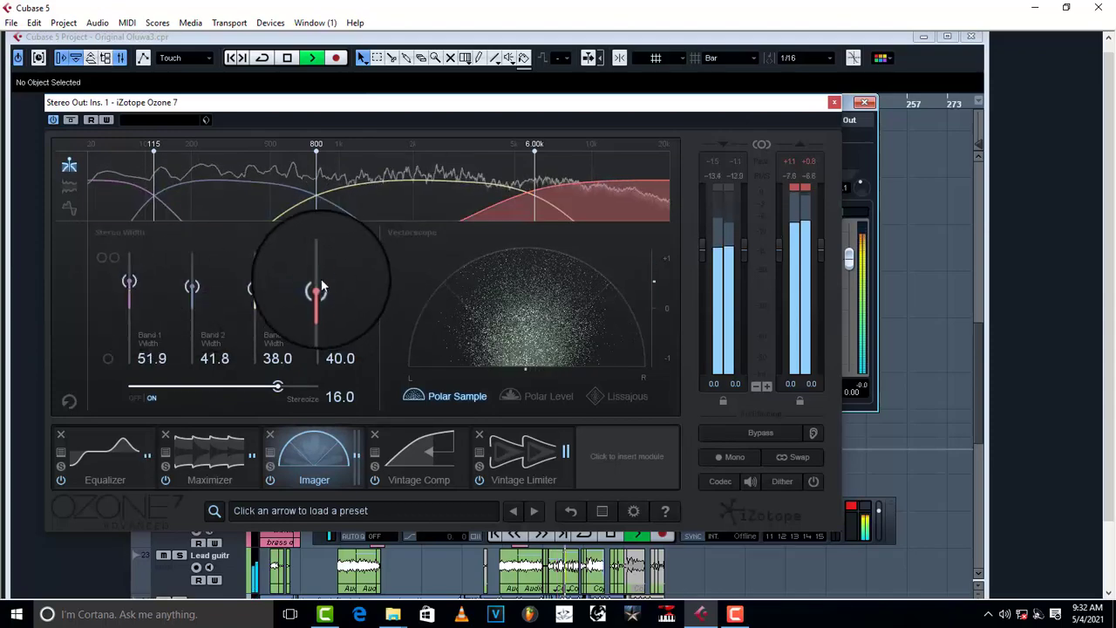
pyautogui.moveTo(321, 286); pyautogui.dragTo(330, 261)
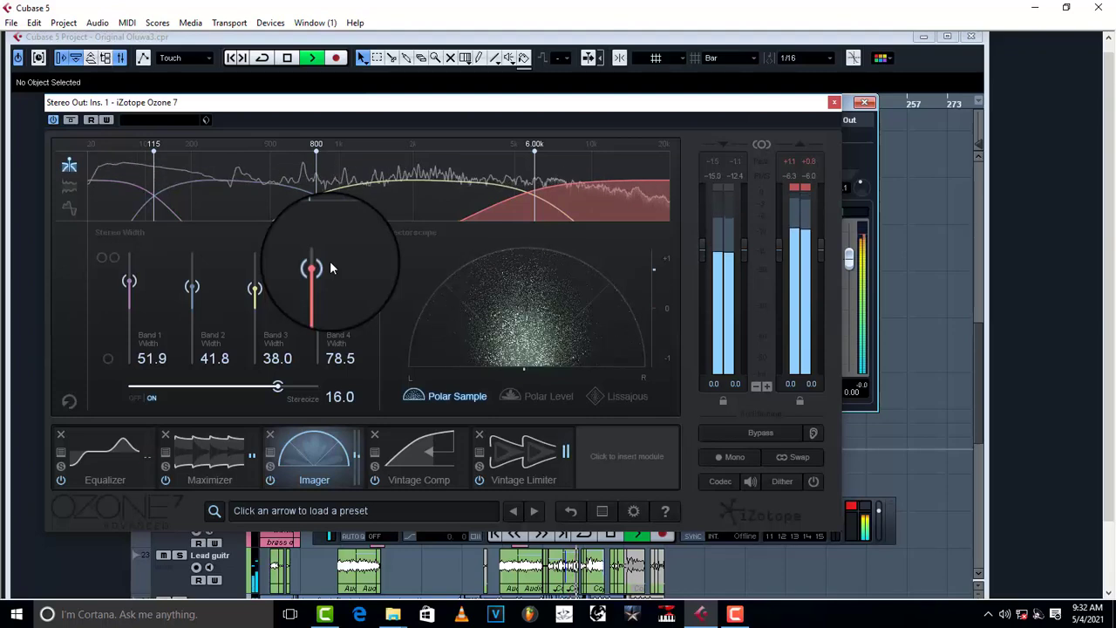
pyautogui.press('space')
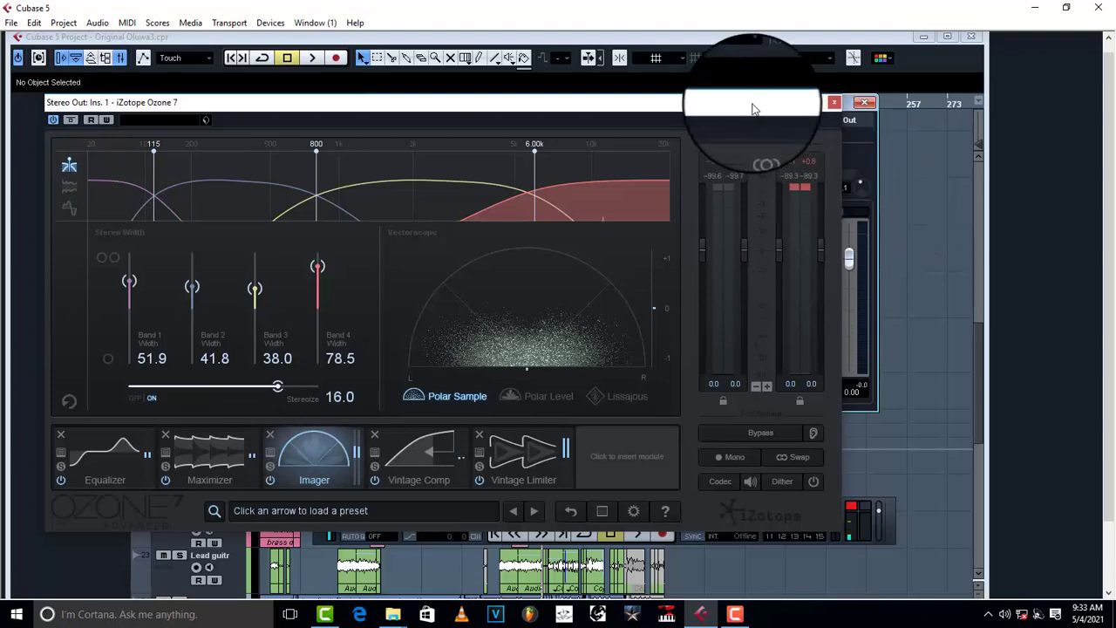
# - Move the Ozone 7 window lower to uncover the Stereo Out channel settings, and play the song to hear the master
pyautogui.moveTo(754, 108); pyautogui.dragTo(758, 160)
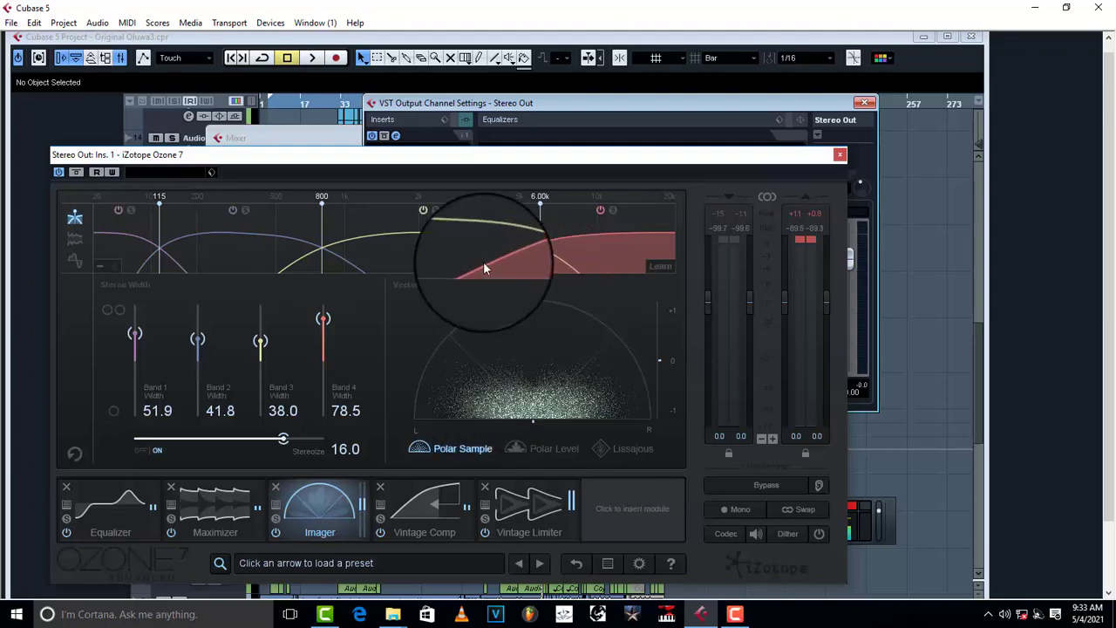
pyautogui.press('space')
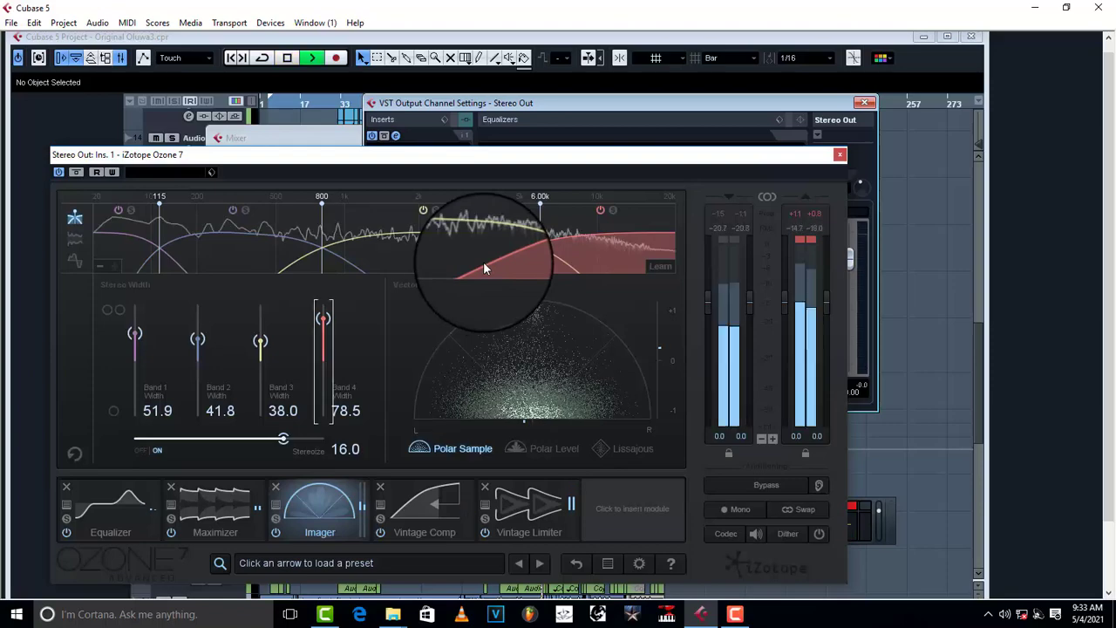